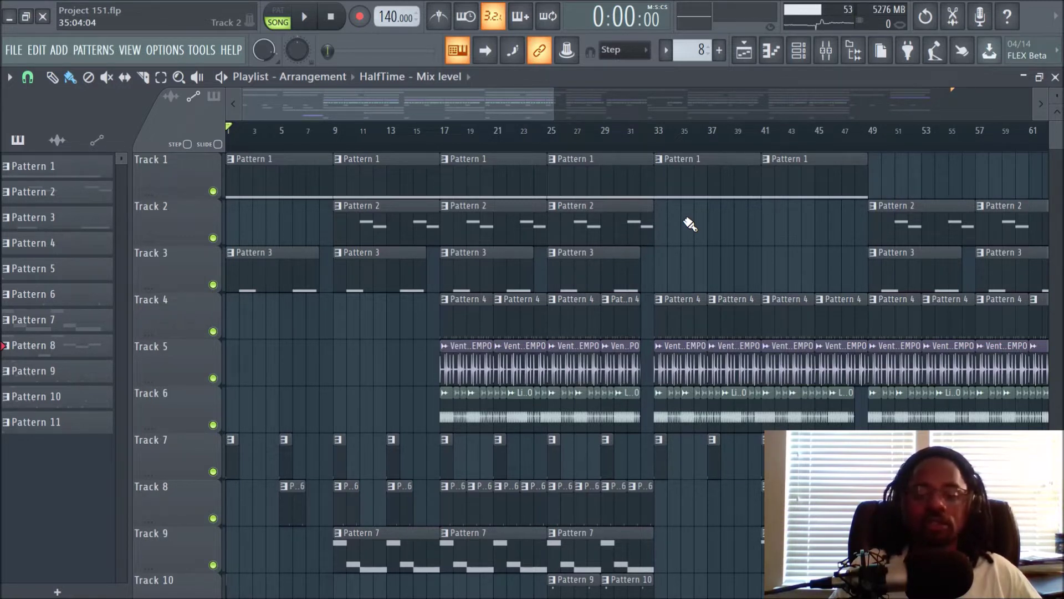
- Look over the first 33 bars of the playlist arrangement, the channel rack and the mixer
scroll(548, 138, "up", 3)
left_click_drag(410, 104, 252, 115)
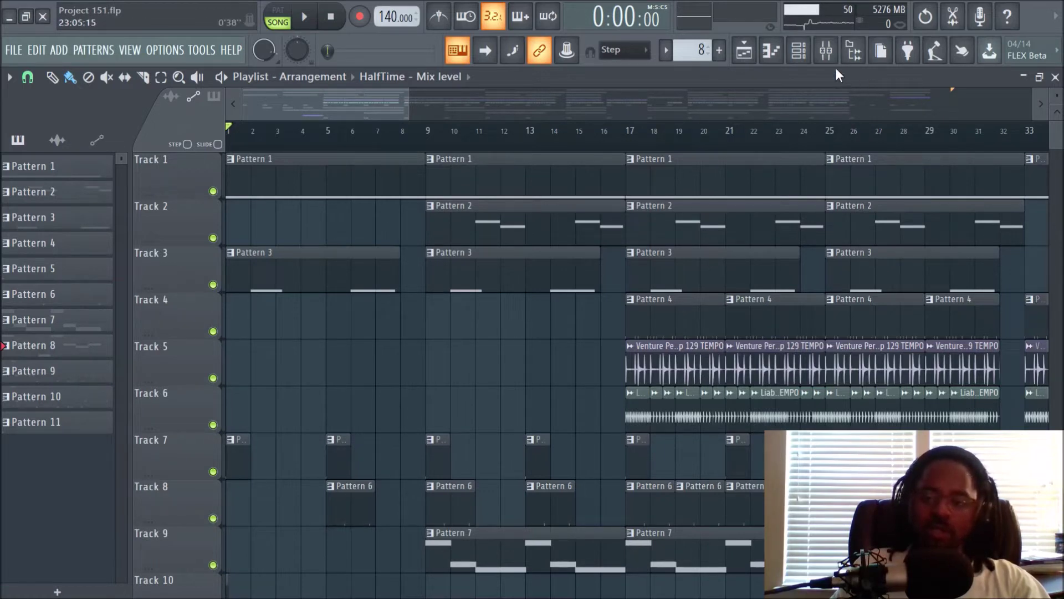
left_click(798, 50)
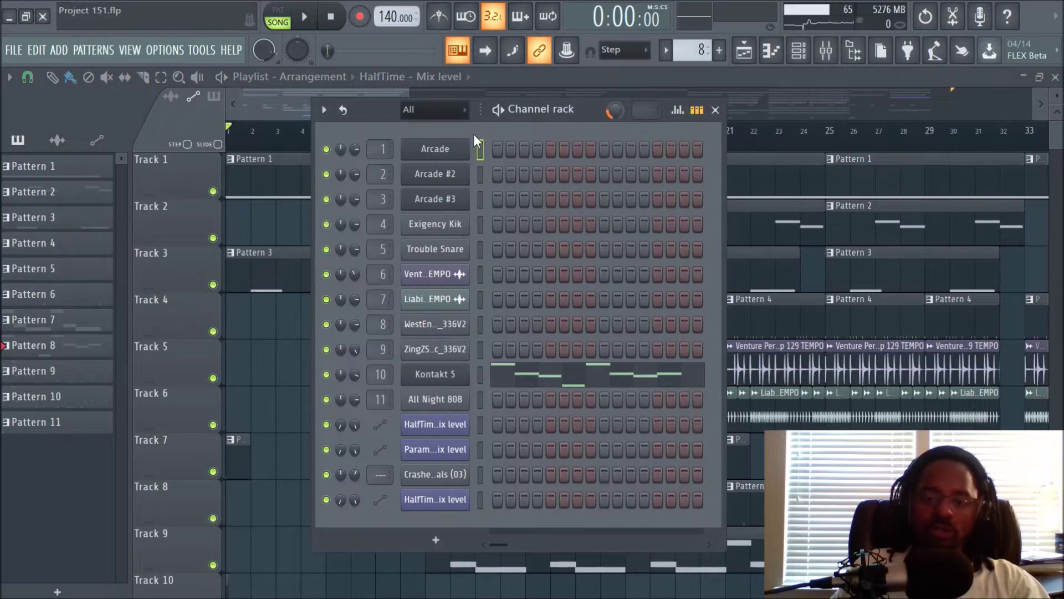
key("F6")
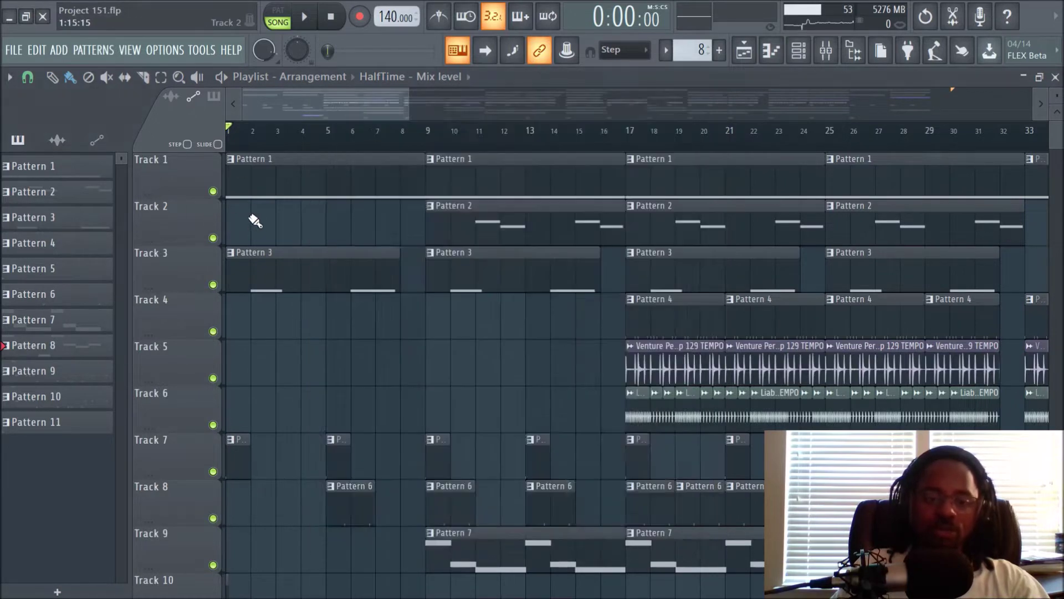
left_click(827, 50)
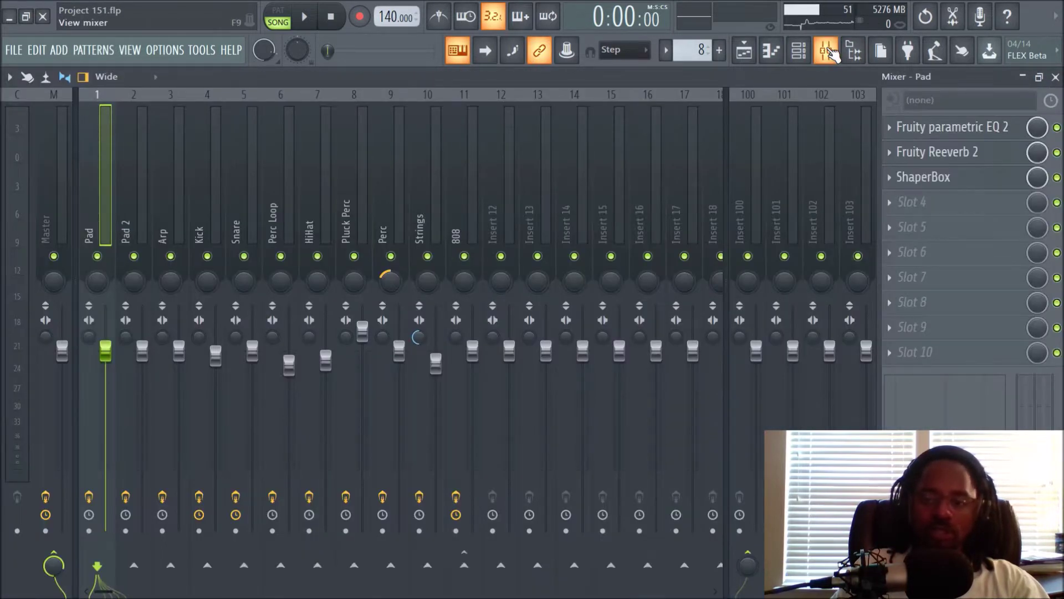
left_click(832, 53)
left_click(744, 50)
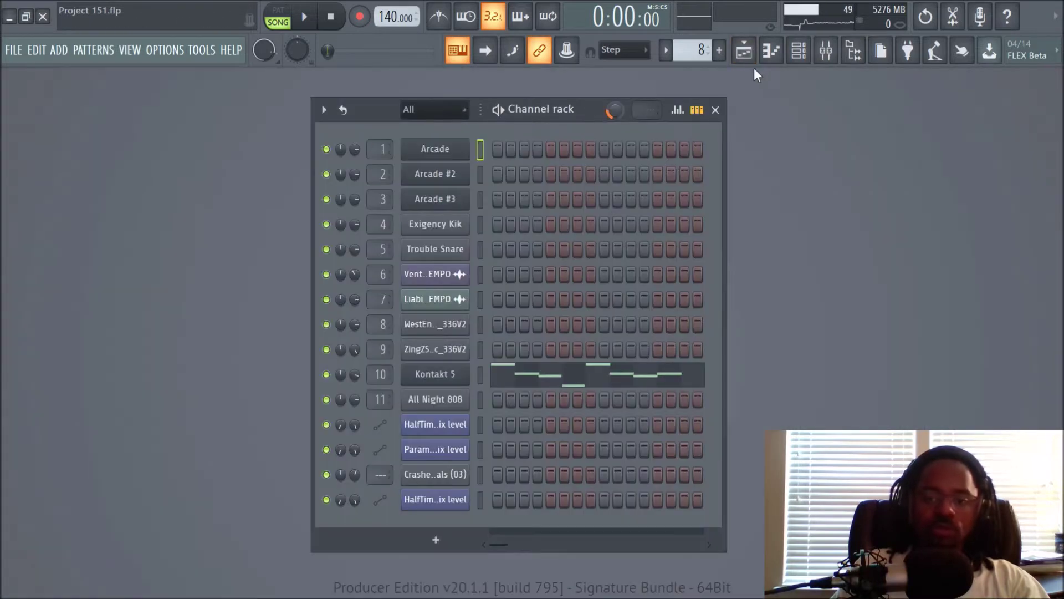
left_click(744, 50)
- Solo Track 1 in the playlist and play it briefly from the start of the song
right_click(214, 193)
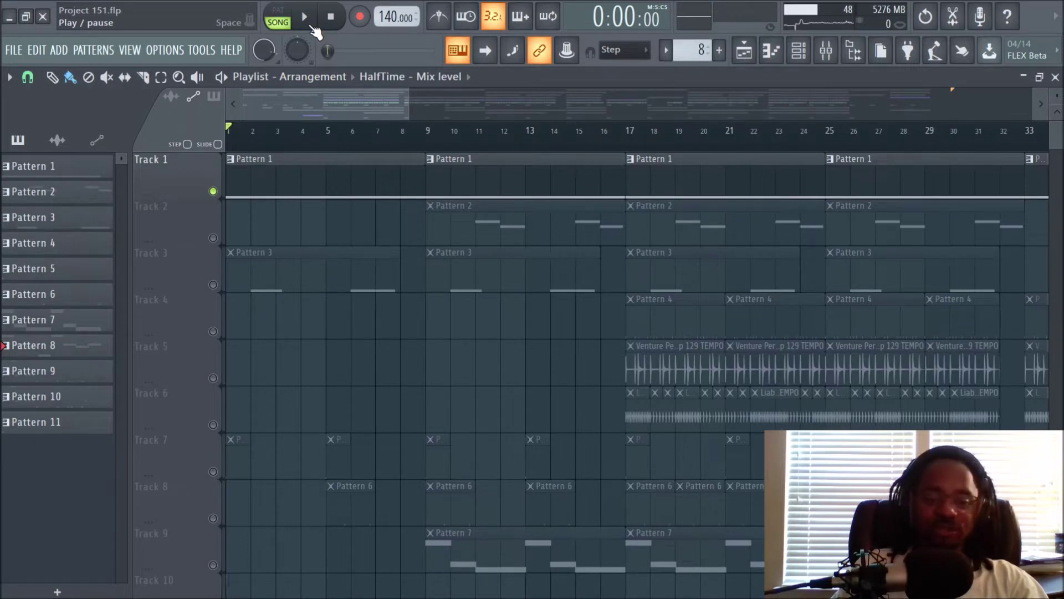
left_click(312, 25)
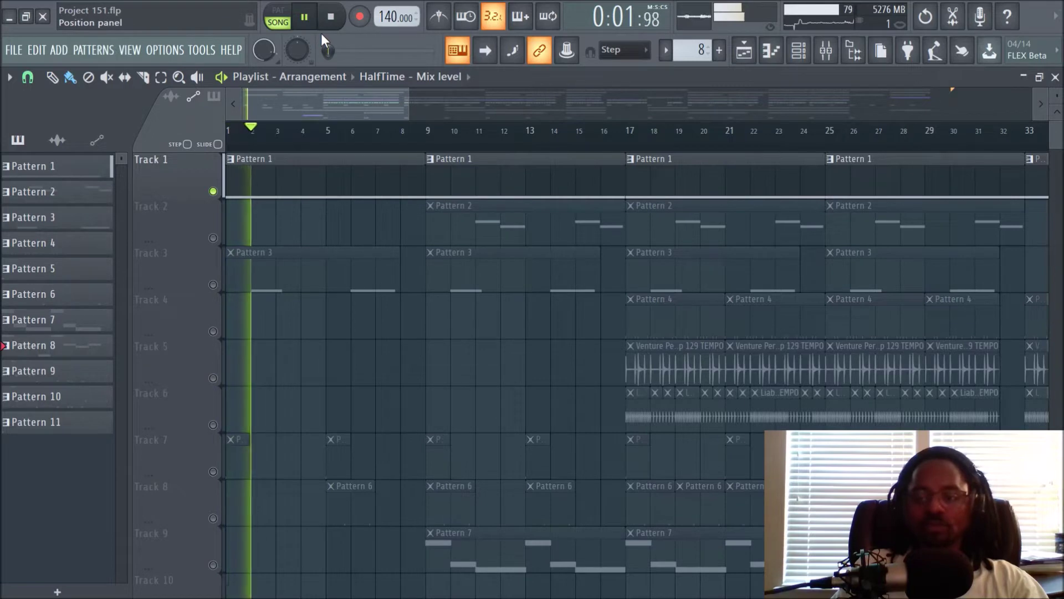
left_click(331, 17)
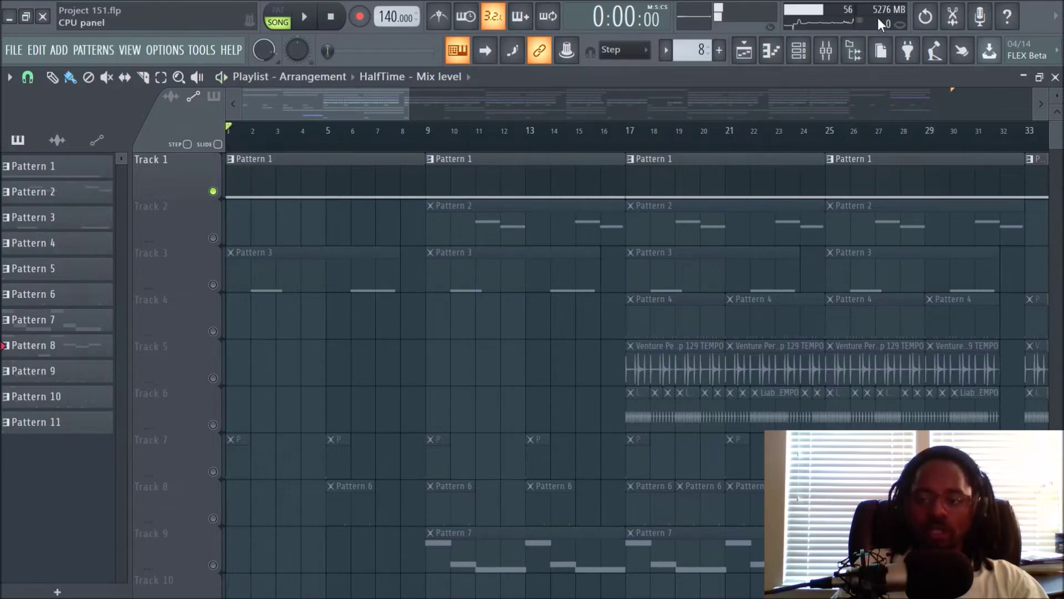
- Disable the effects on the Master mixer track and audition the soloed Track 1 from the start of the song
left_click(826, 50)
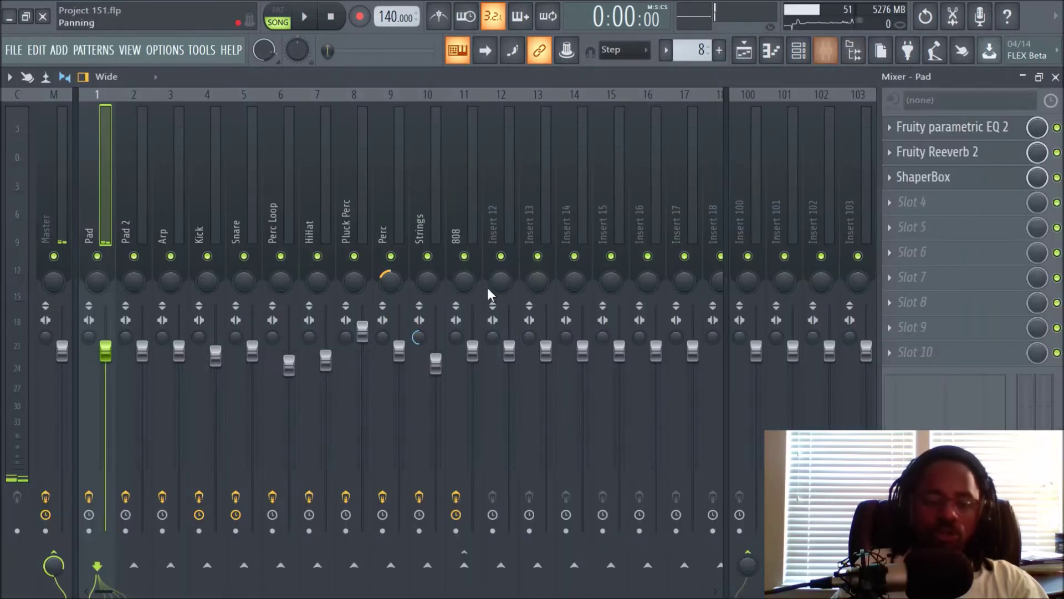
left_click(45, 496)
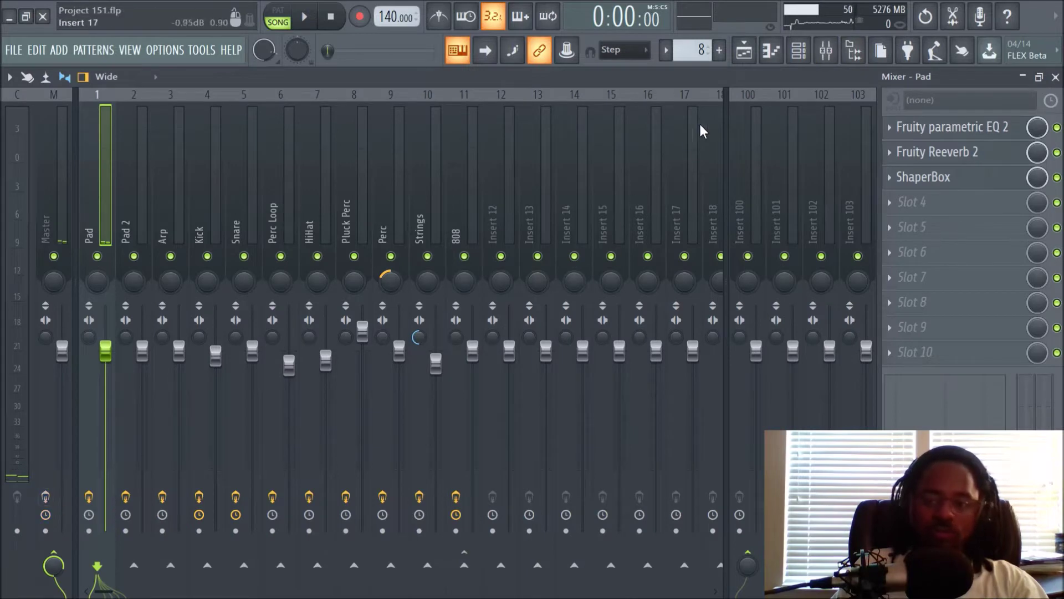
left_click(744, 51)
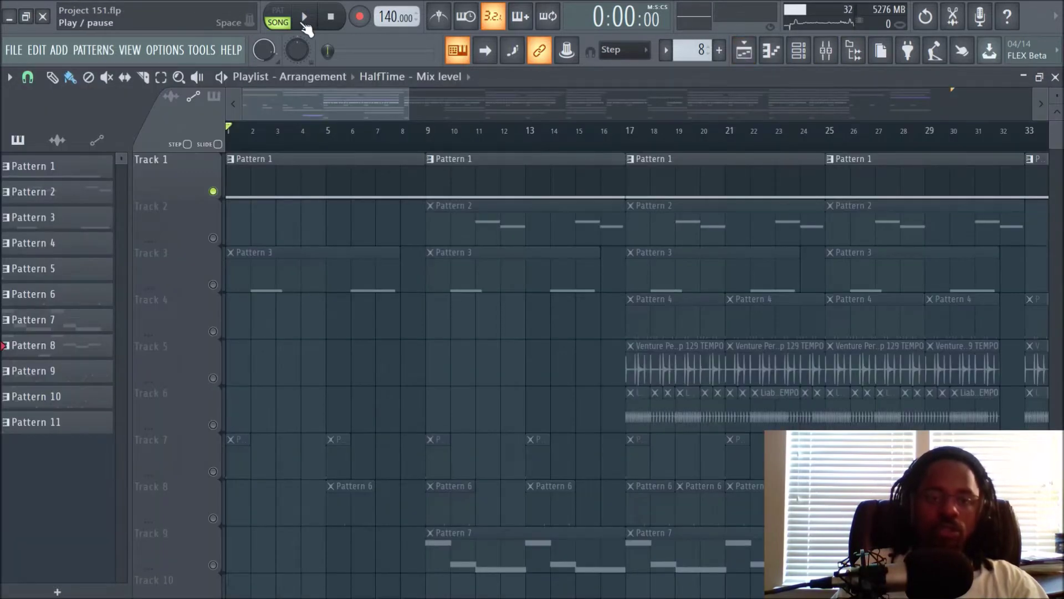
left_click(305, 22)
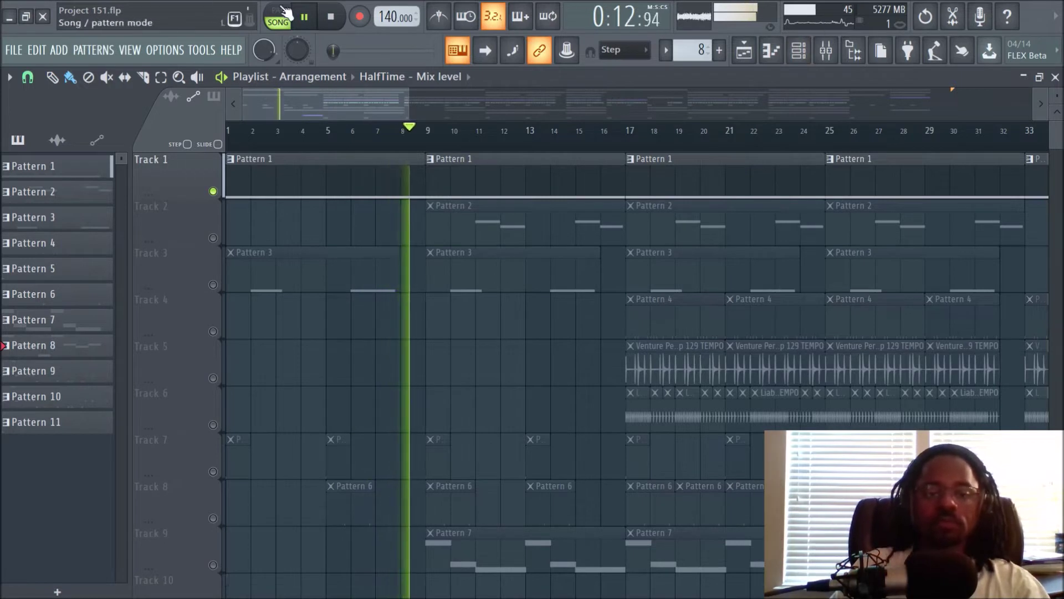
left_click(344, 18)
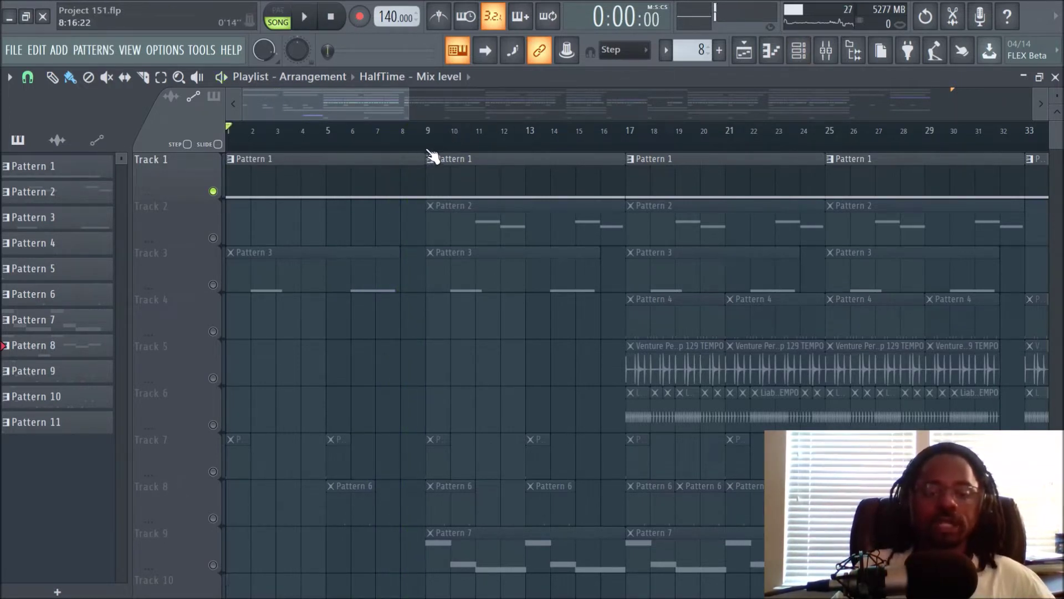
- Place the song position at bar 9 in the playlist with no time range selected
left_click_drag(428, 147, 128, 138)
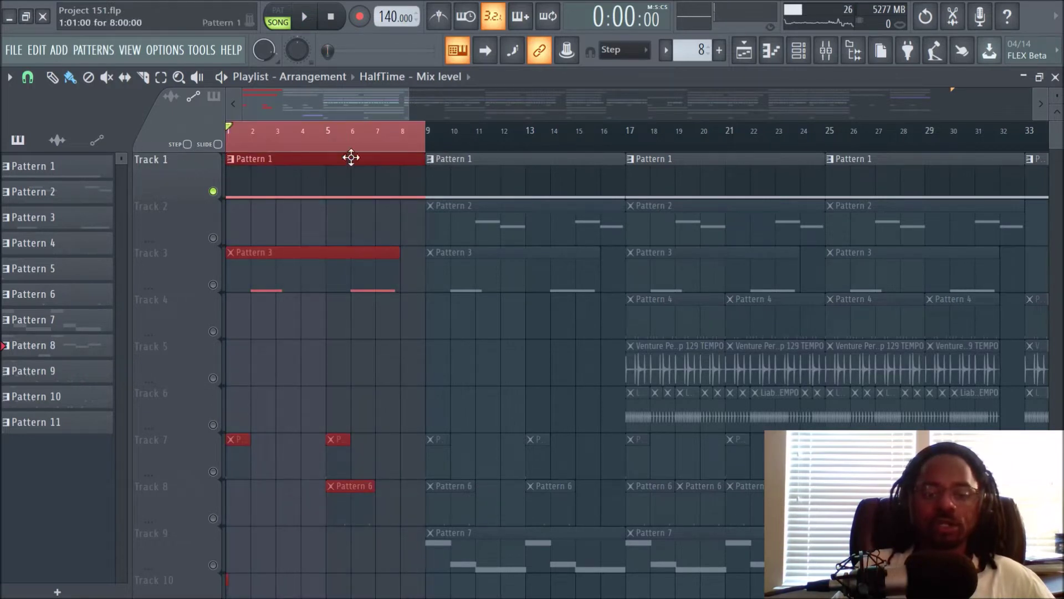
left_click(424, 148)
left_click(427, 146)
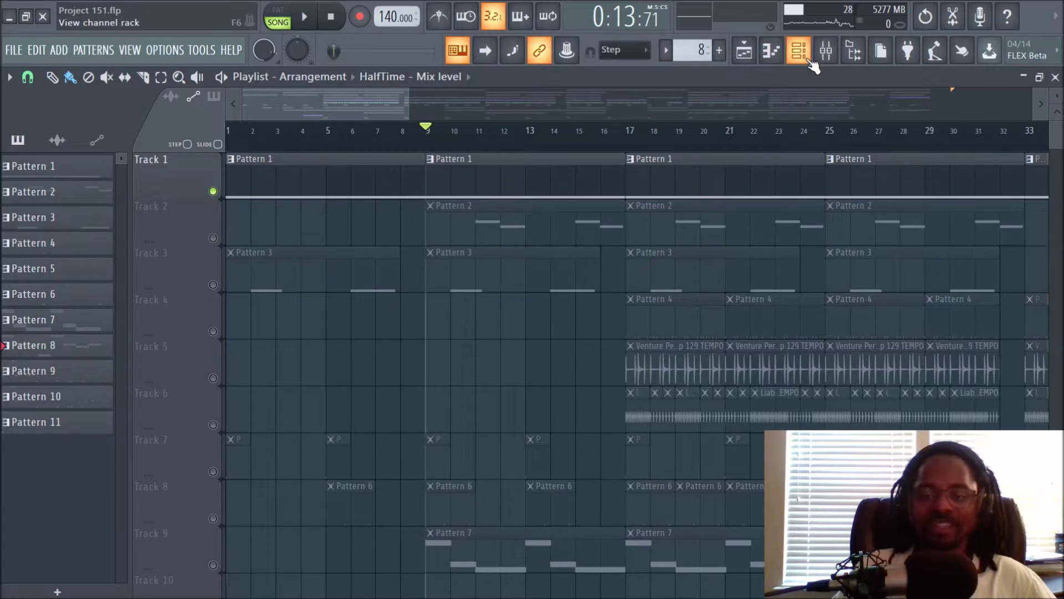
- Examine the Fruity parametric EQ 2 curve on the Pad mixer track while auditioning the pad from bar 9
left_click(831, 58)
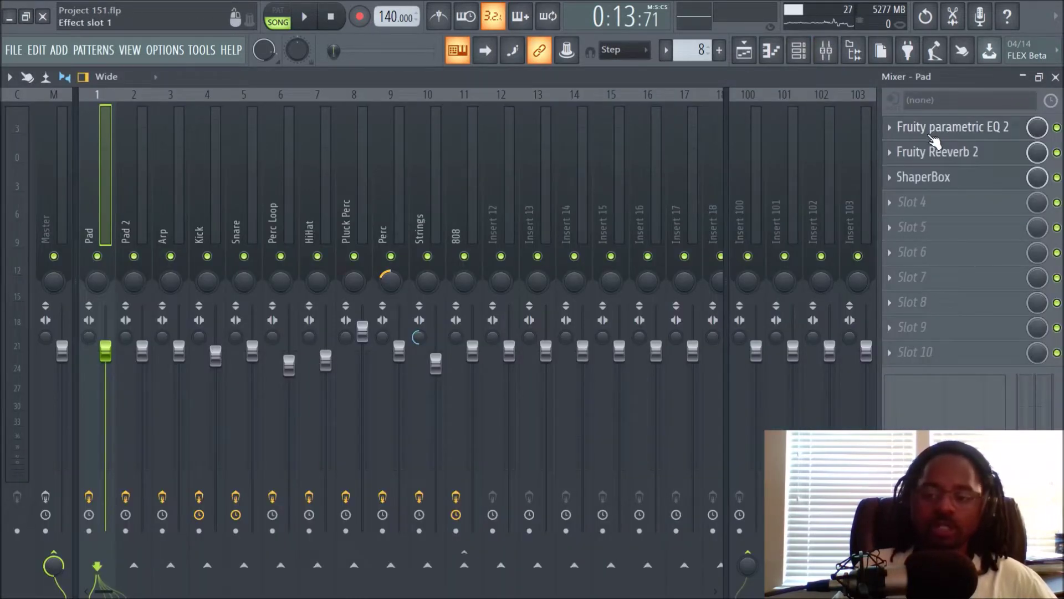
left_click(932, 135)
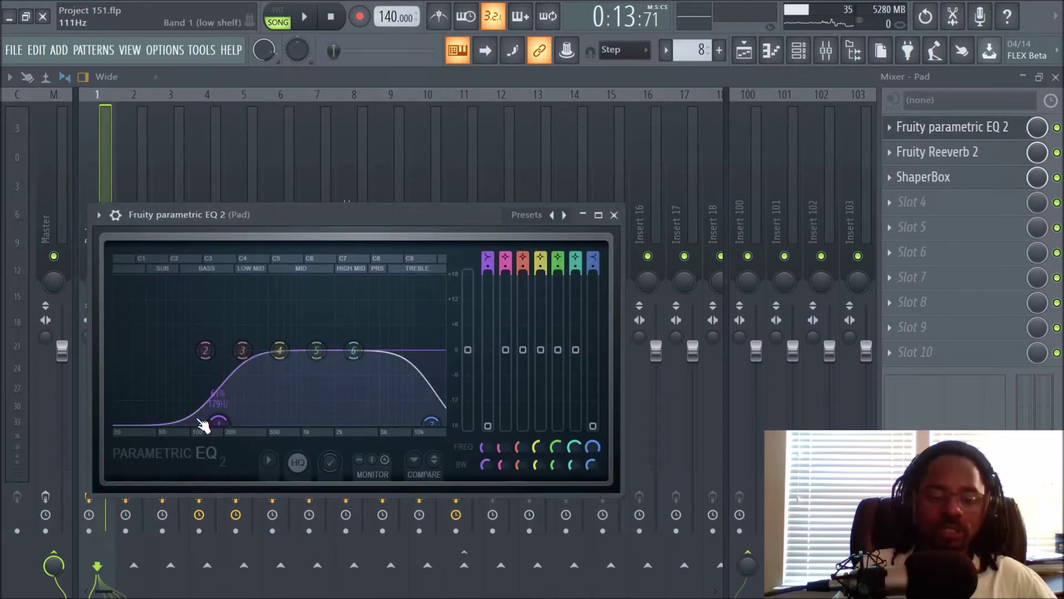
key("space")
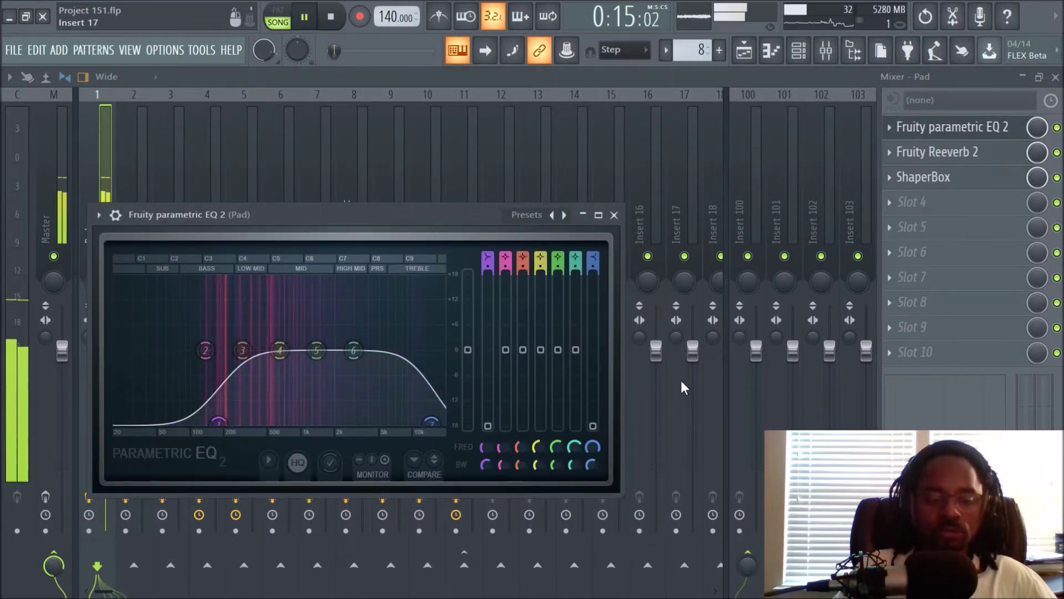
key("space")
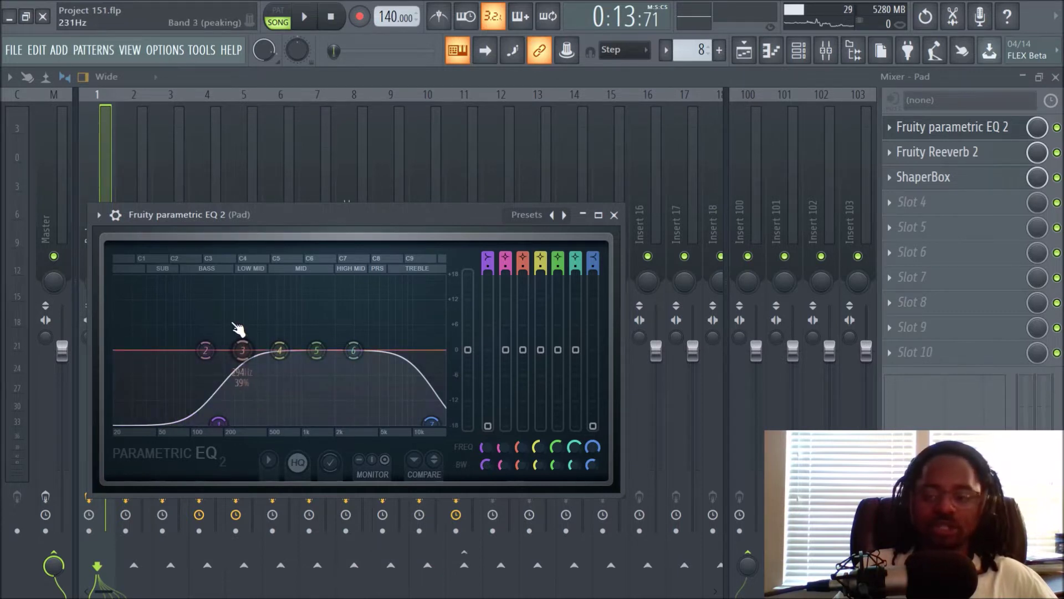
left_click(615, 215)
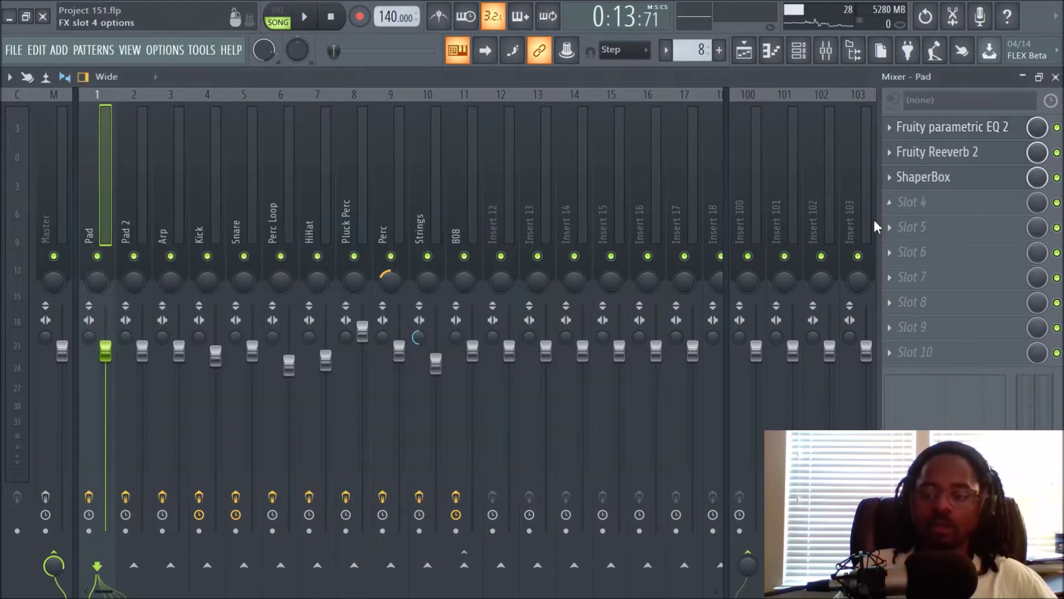
- Examine the Fruity Reeverb 2 settings on the Pad mixer track while playing the pad
left_click(937, 154)
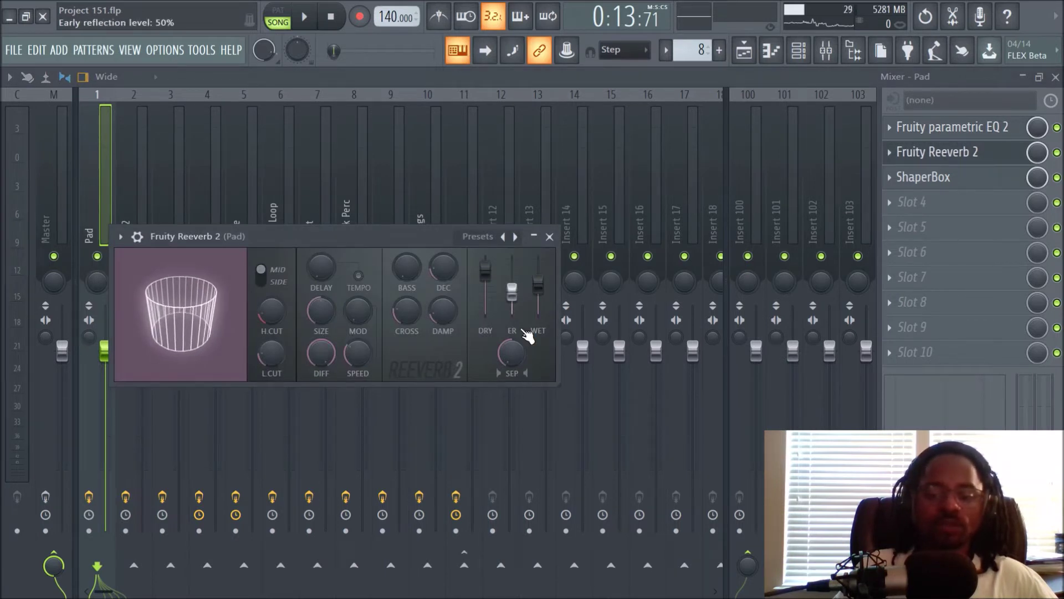
key("space")
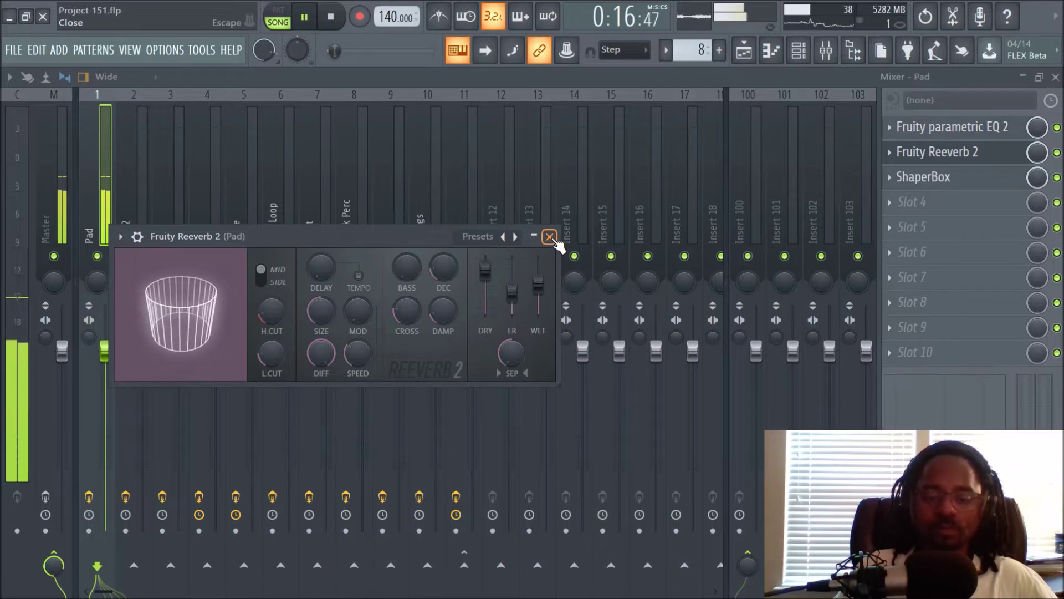
left_click(549, 237)
key("space")
- Bypass Fruity Reeverb 2 on the Pad mixer track, audition the pad without reverb, and re-enable the effect
left_click(1057, 153)
key("space")
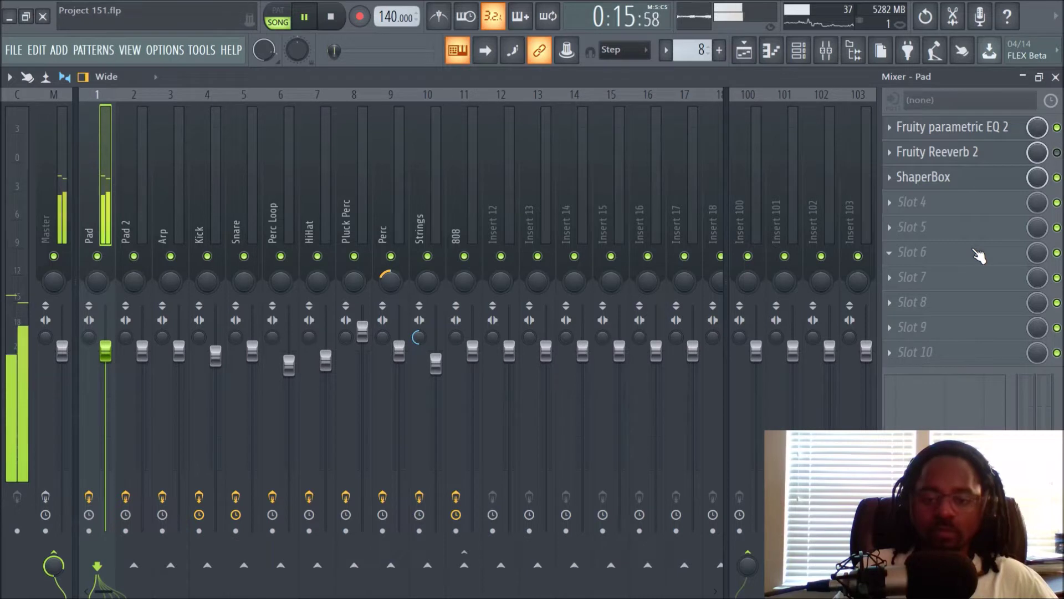
key("space")
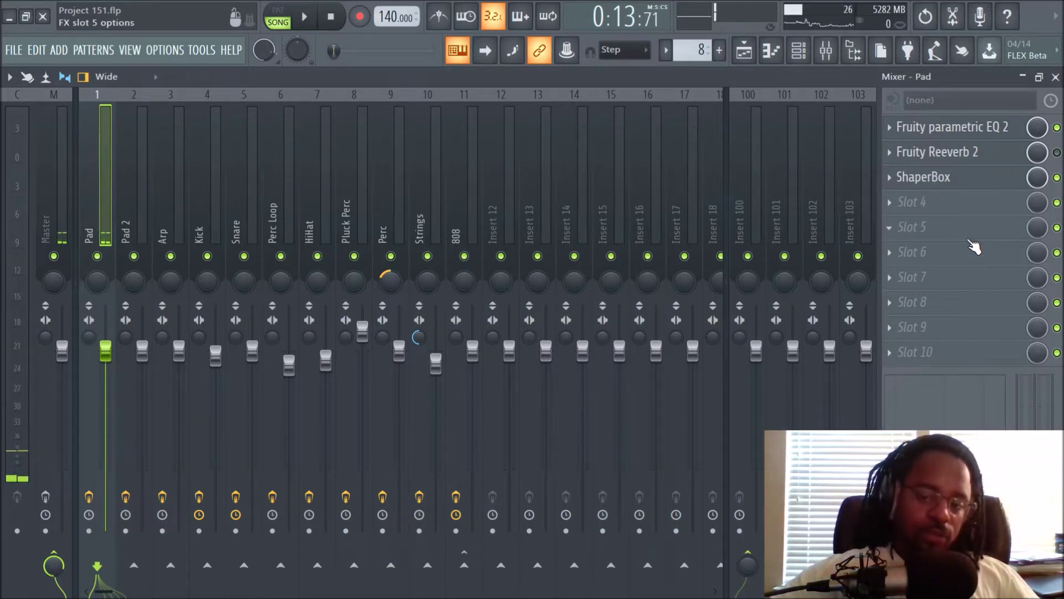
left_click(1057, 152)
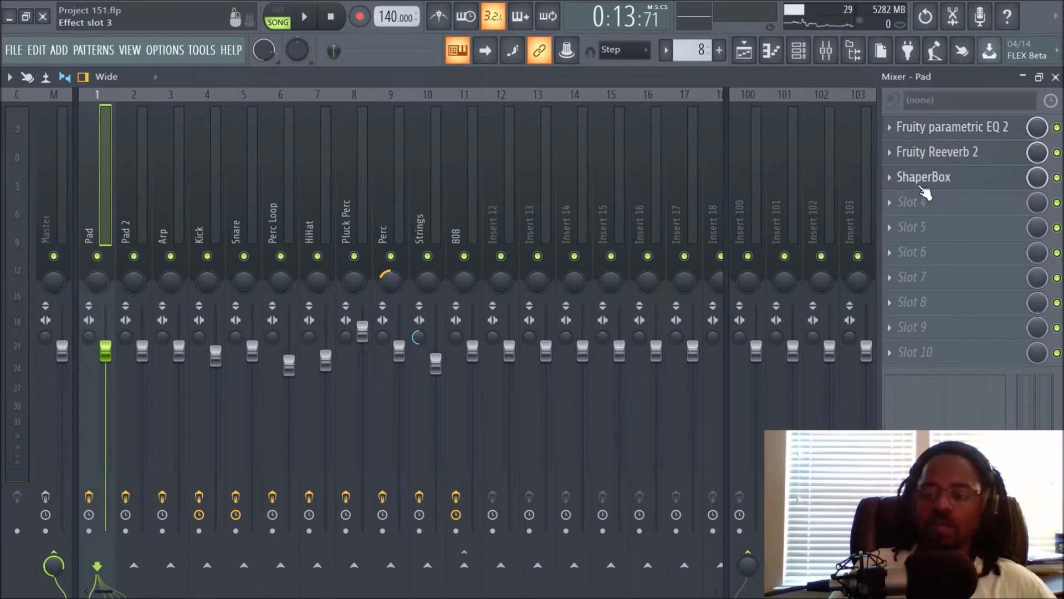
- Inspect the Pad track's ShaperBox time effect and the Rumors kit in its Arcade instrument's play view
left_click(921, 185)
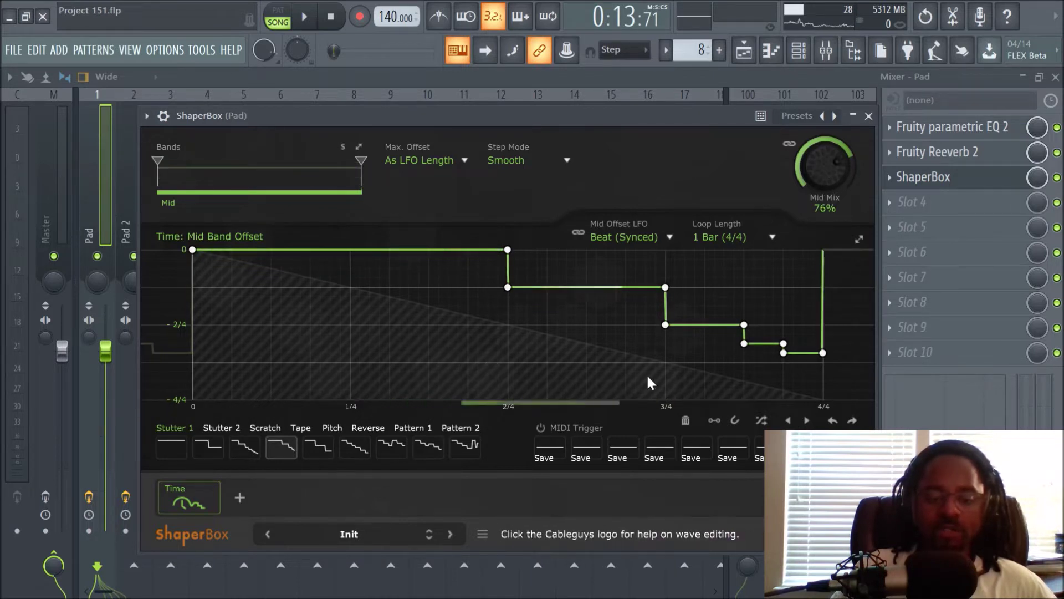
left_click(853, 117)
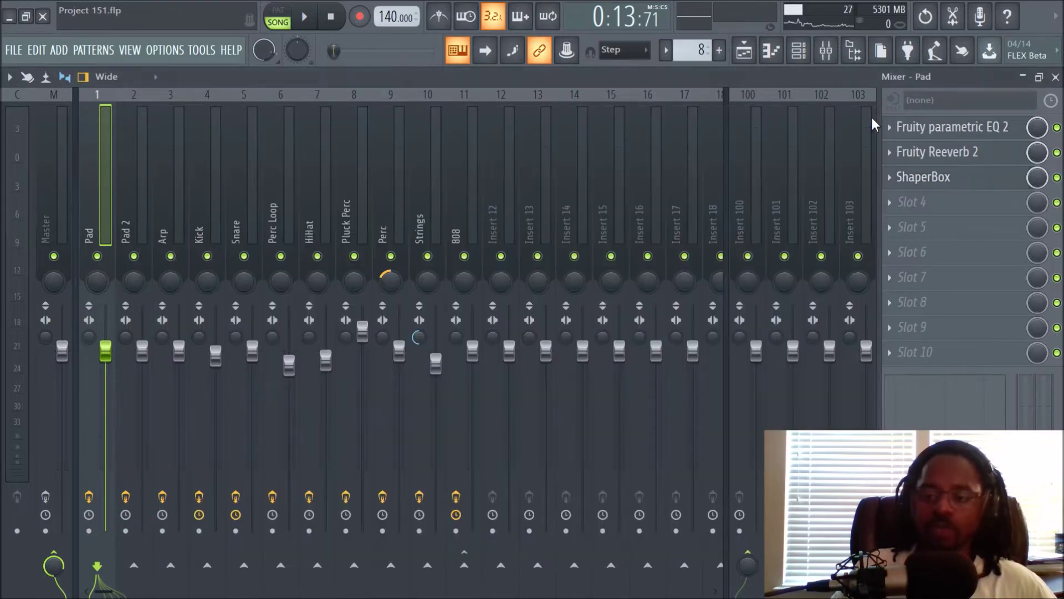
left_click(798, 50)
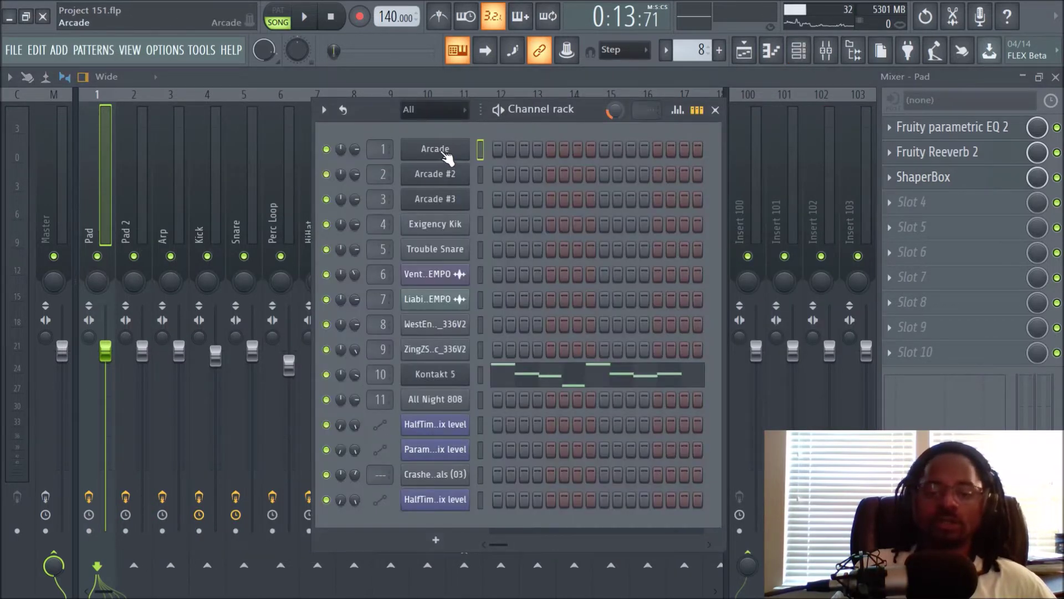
left_click(446, 153)
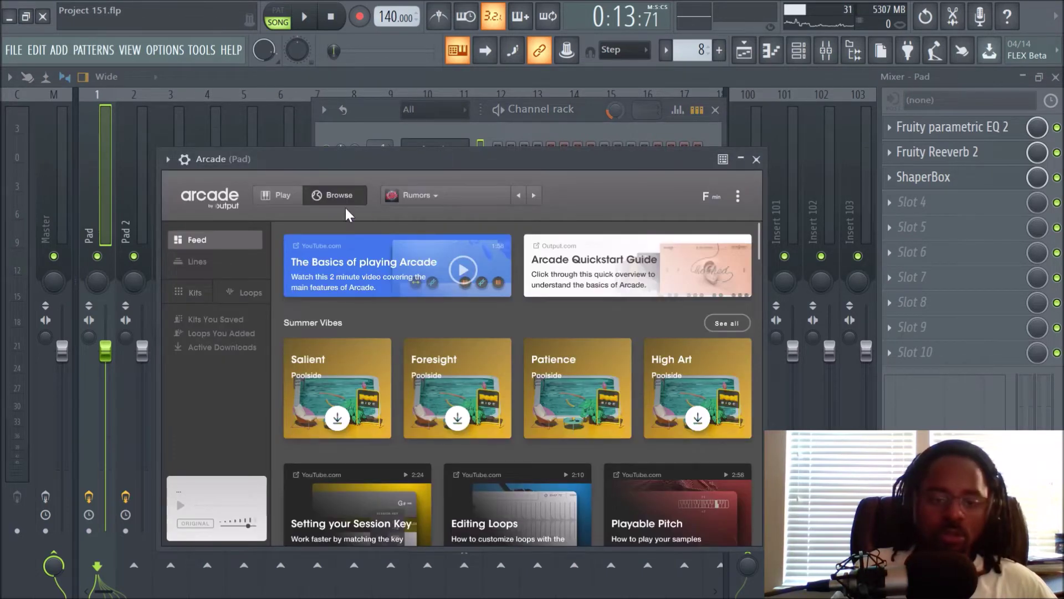
left_click(281, 197)
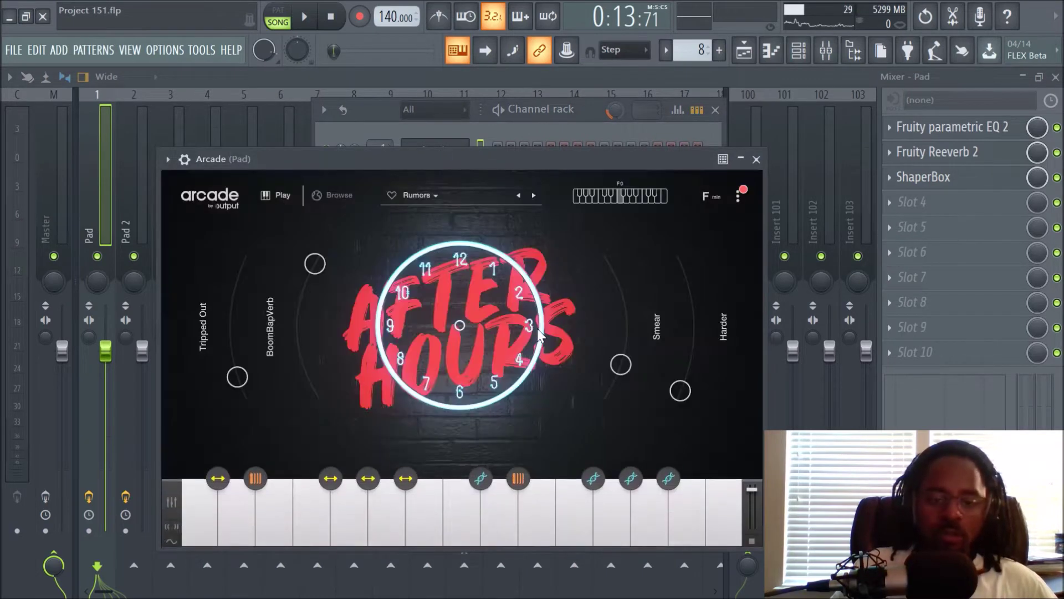
left_click(756, 159)
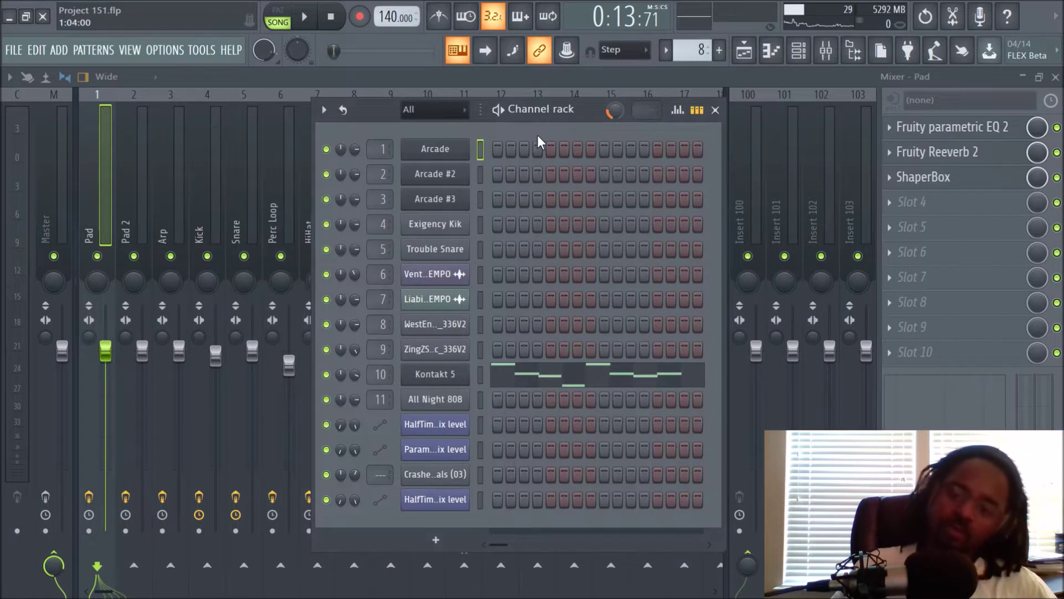
left_click(505, 74)
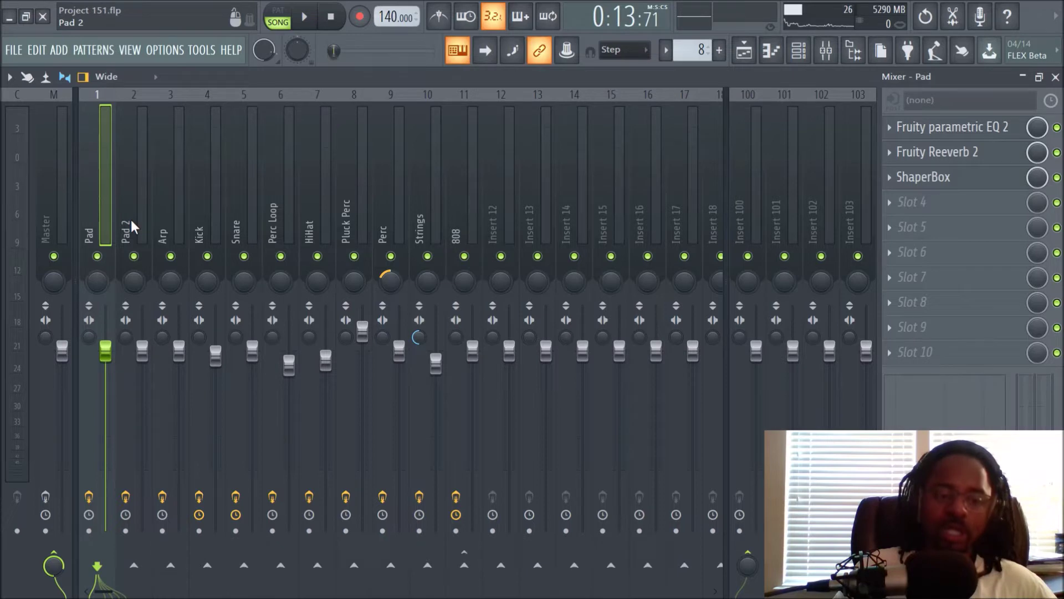
- Unmute Track 2 in the playlist and play it together with Track 1 from bar 9
left_click(744, 52)
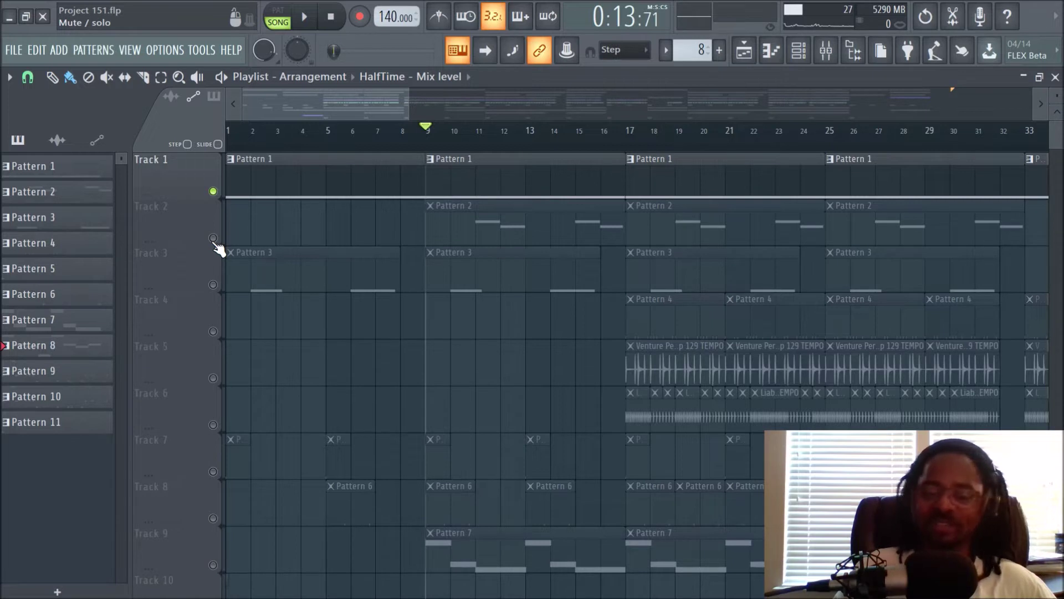
left_click(212, 238)
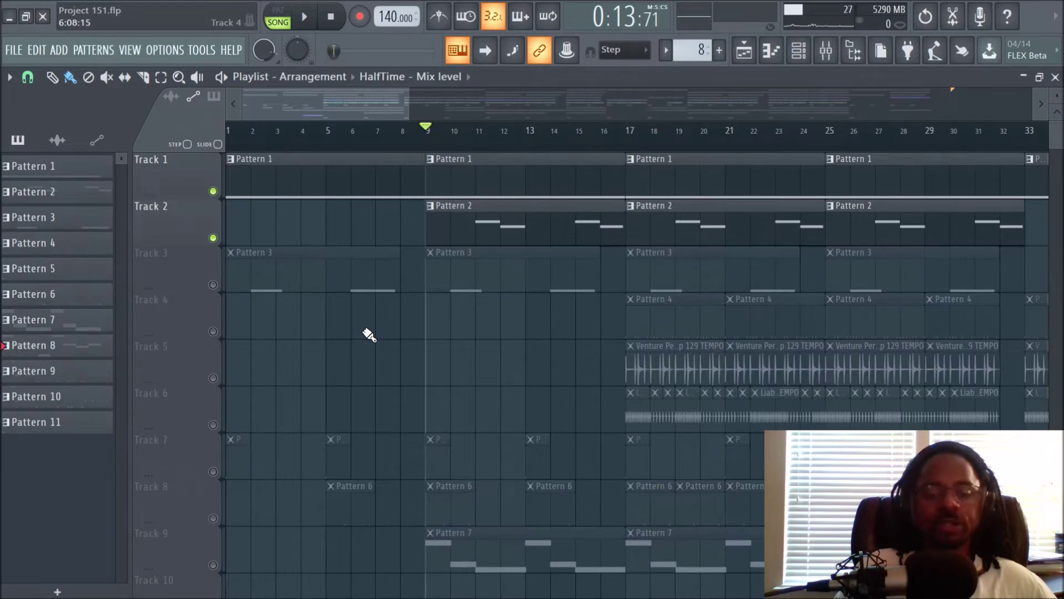
key("space")
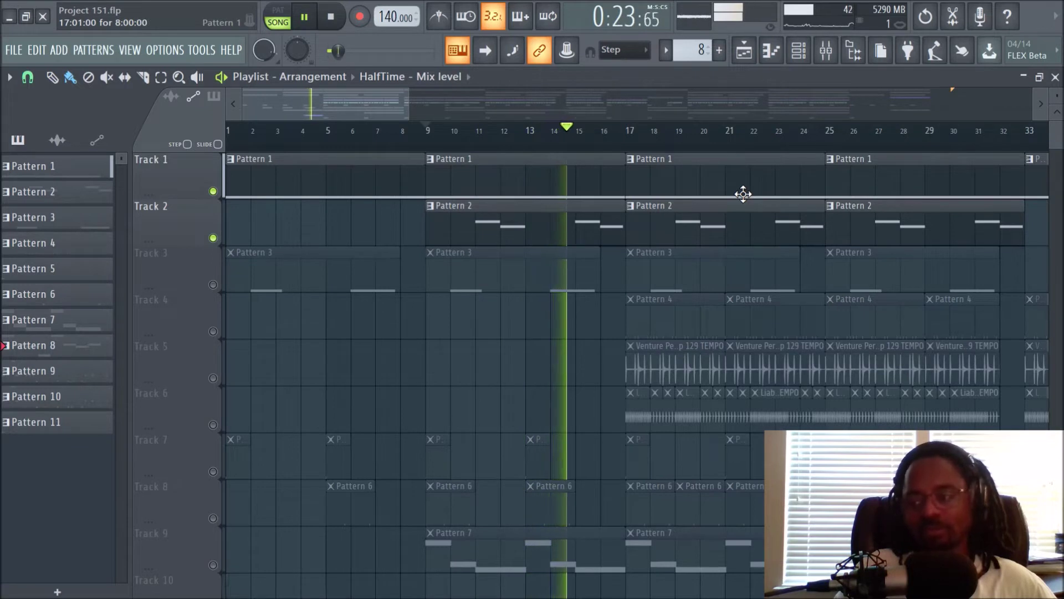
- Unmute Track 3 in the playlist and play it together with Tracks 1 and 2 from bar 9
scroll(607, 143, "down", 1)
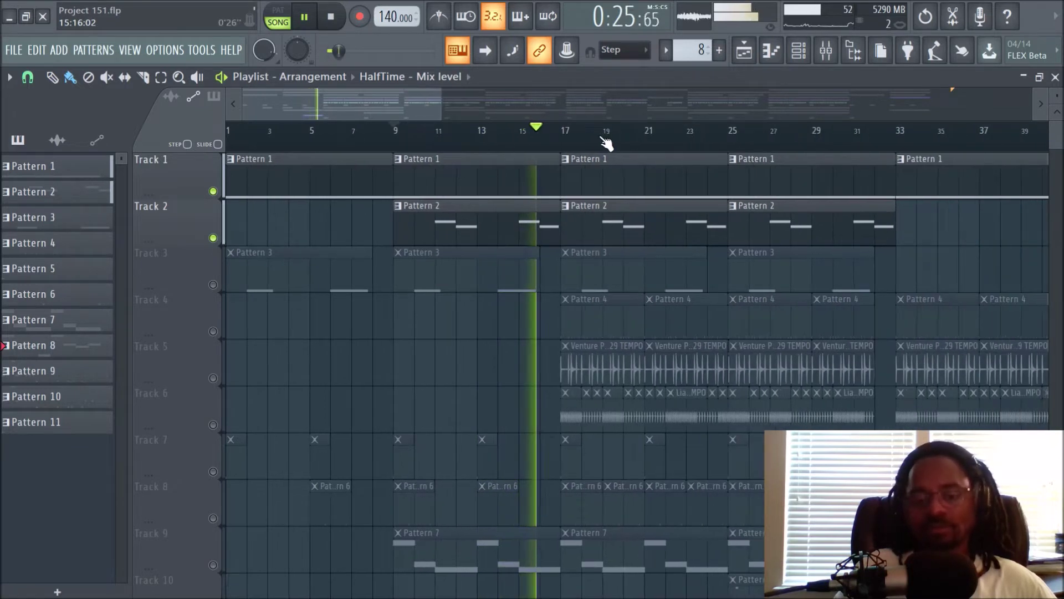
scroll(607, 143, "down", 1)
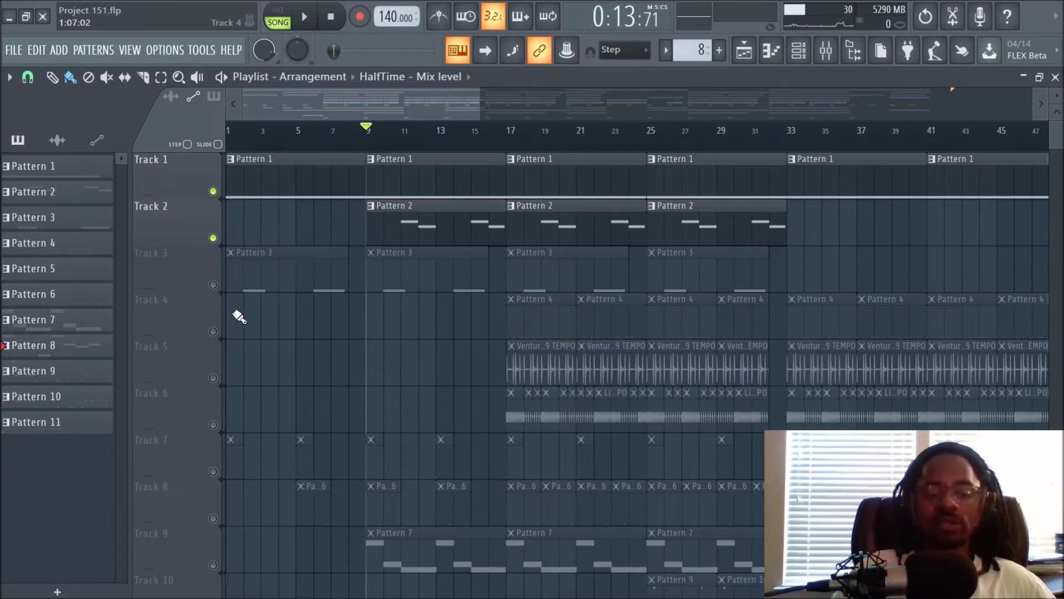
left_click(213, 285)
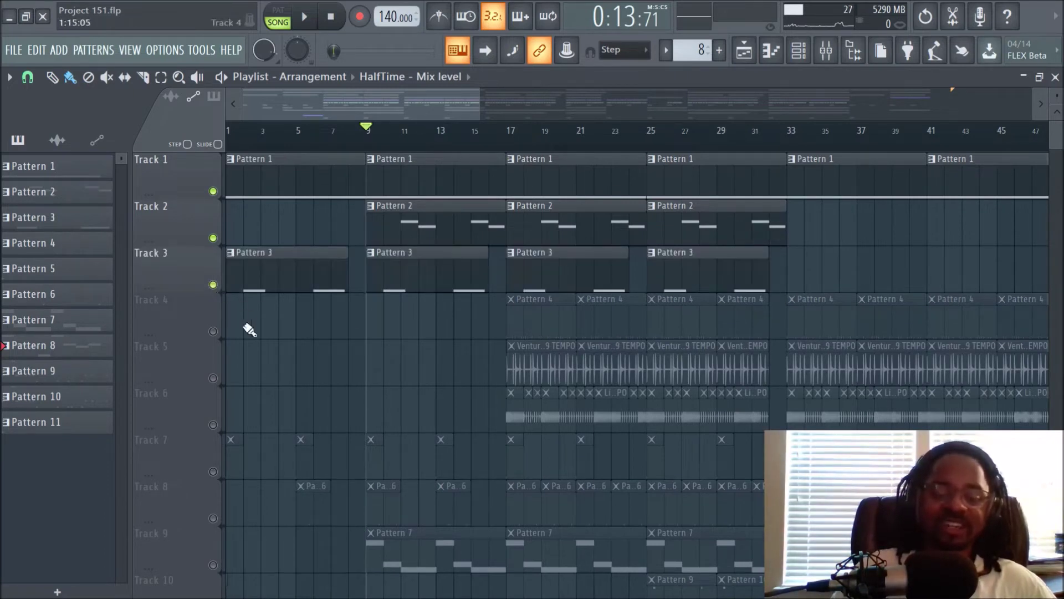
key("space")
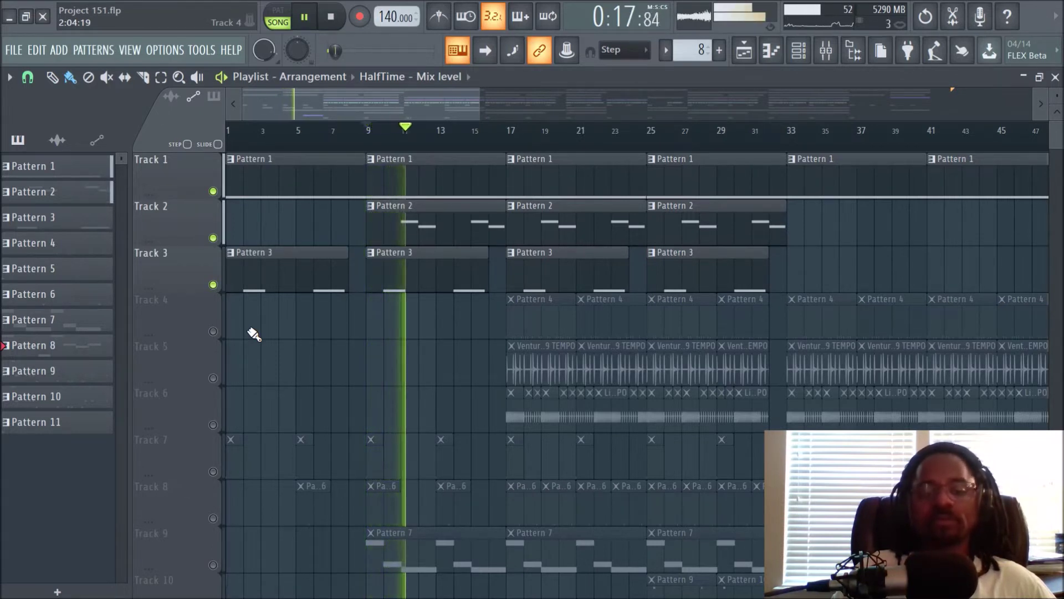
- Inspect the Fruity parametric EQ 2 curve on the Arp mixer track during playback, and stop playback
left_click(842, 55)
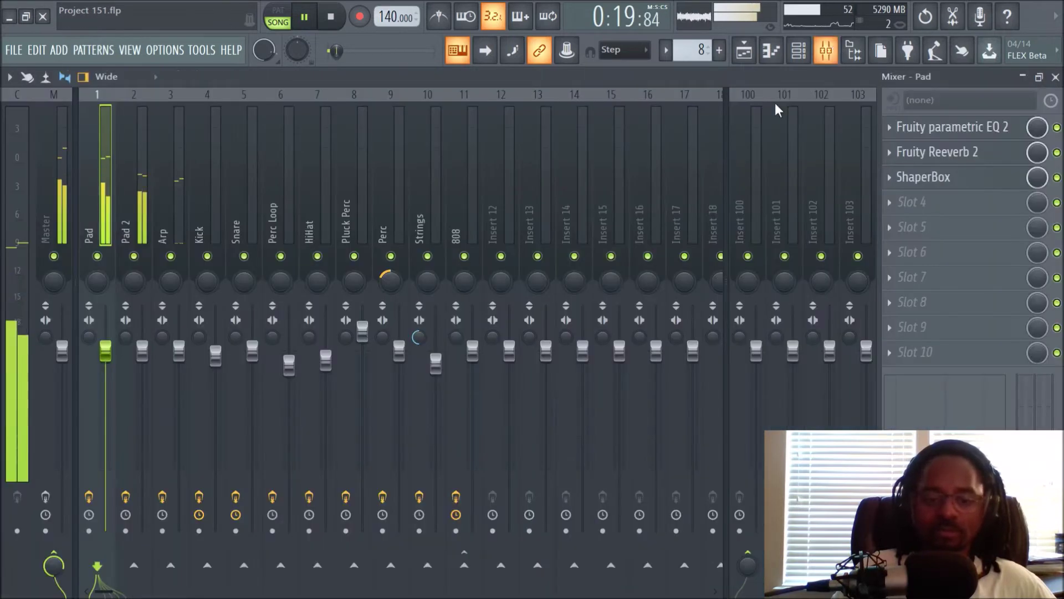
left_click(171, 177)
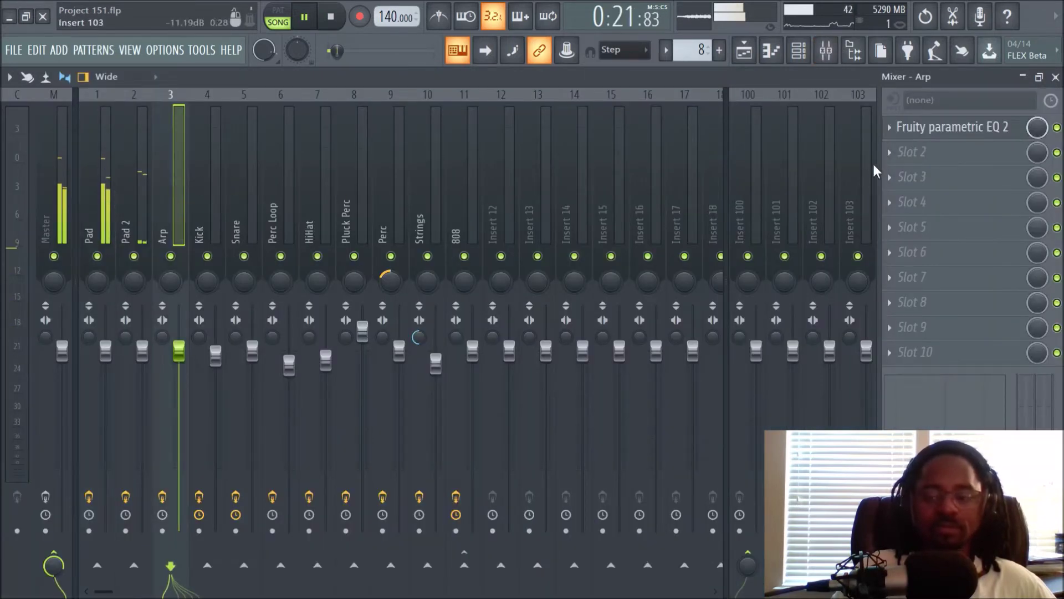
left_click(943, 128)
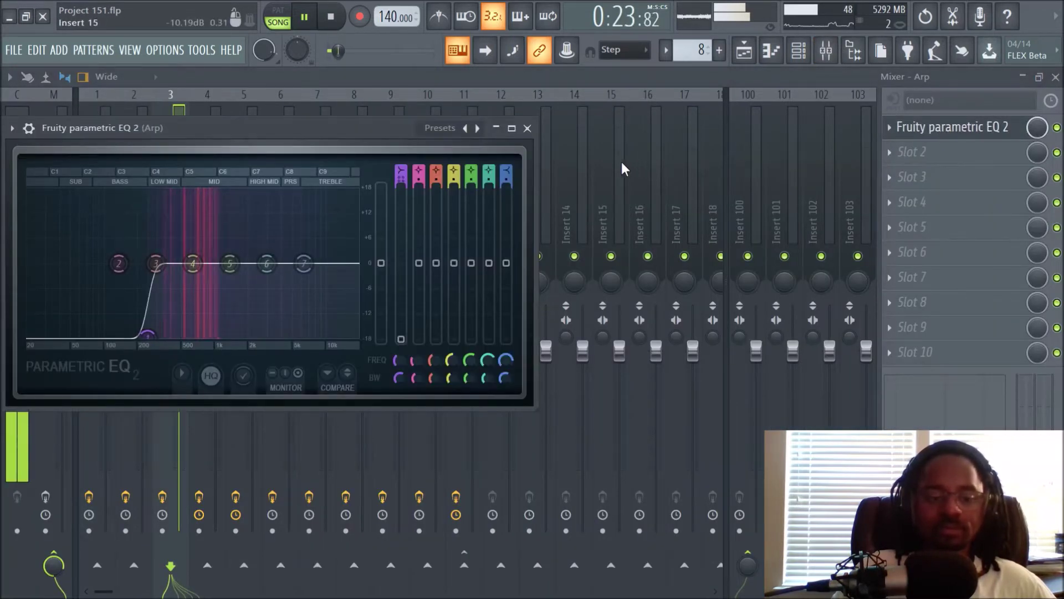
left_click(527, 128)
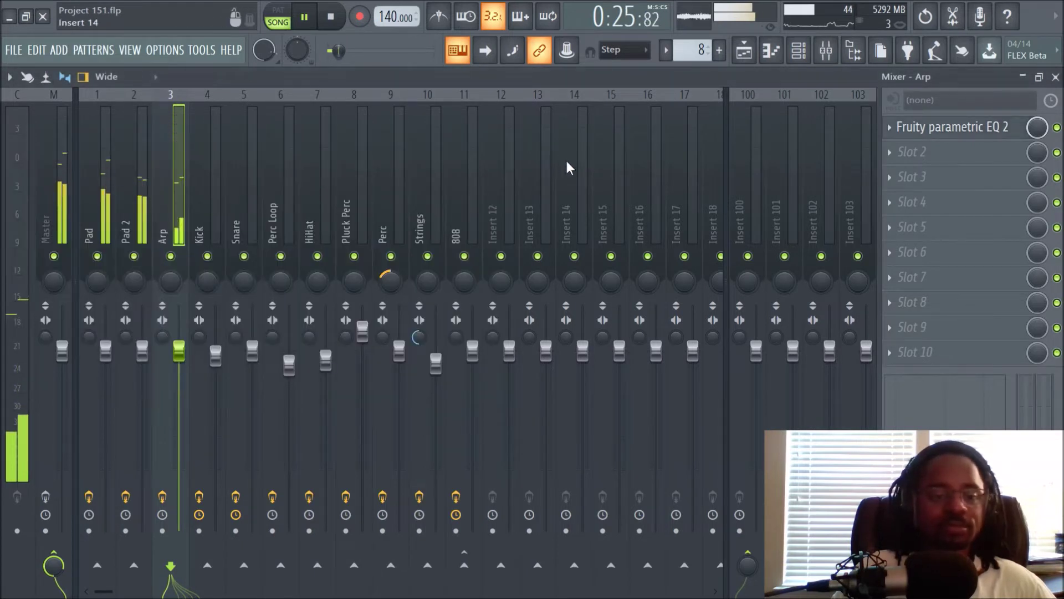
key("space")
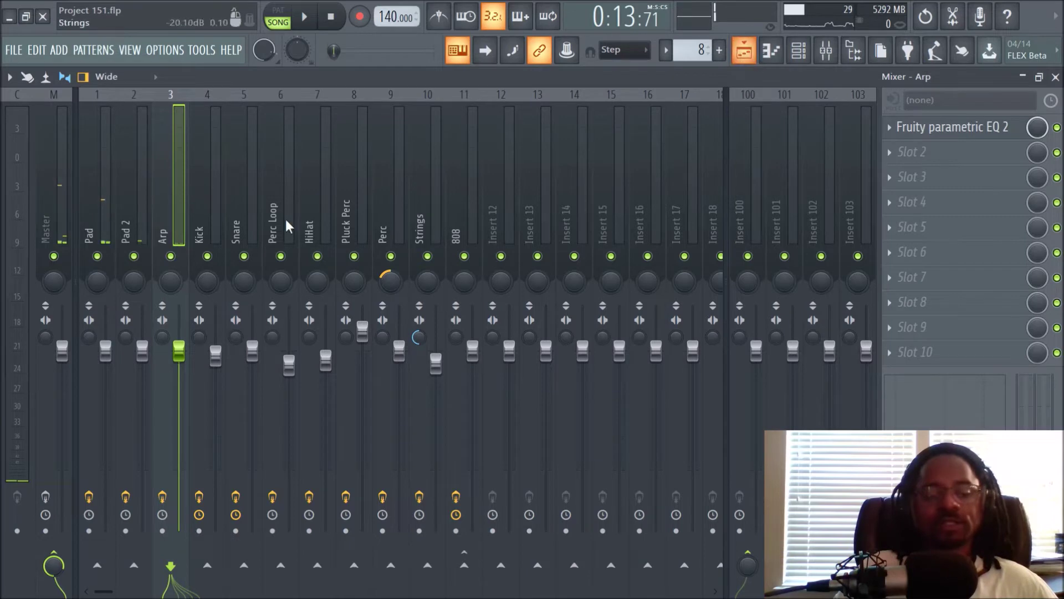
- Check the Pattern 3 clips in the playlist and review the Arp track's equalizer again with playback stopped
left_click(742, 51)
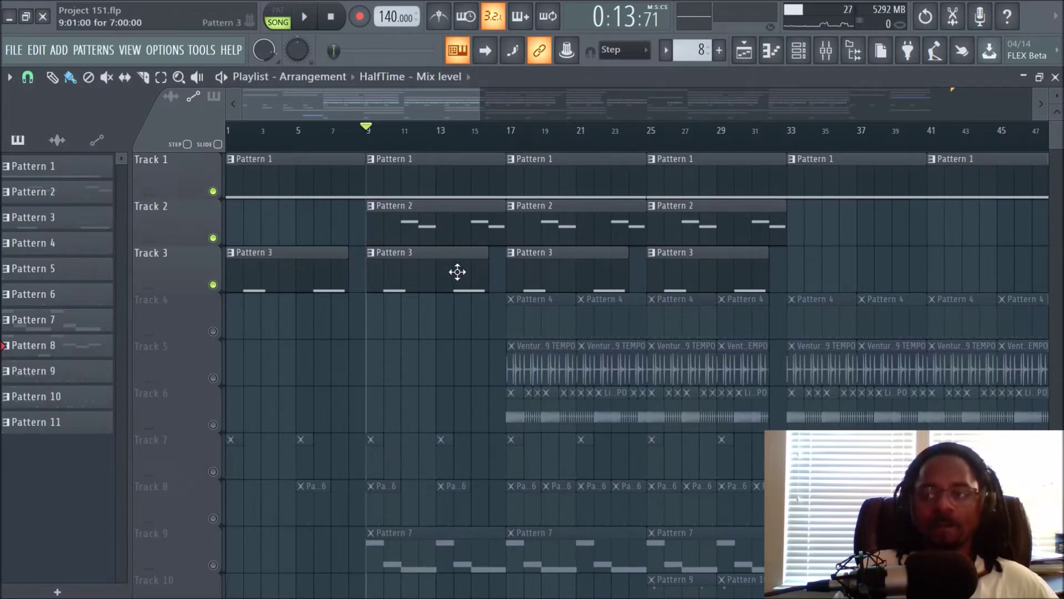
left_click(826, 51)
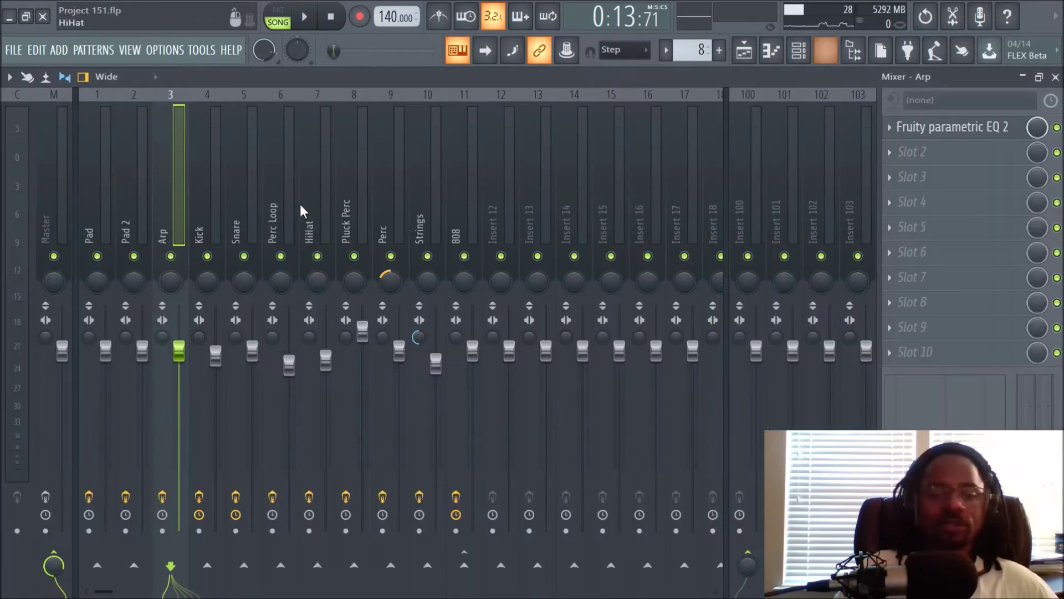
left_click(957, 129)
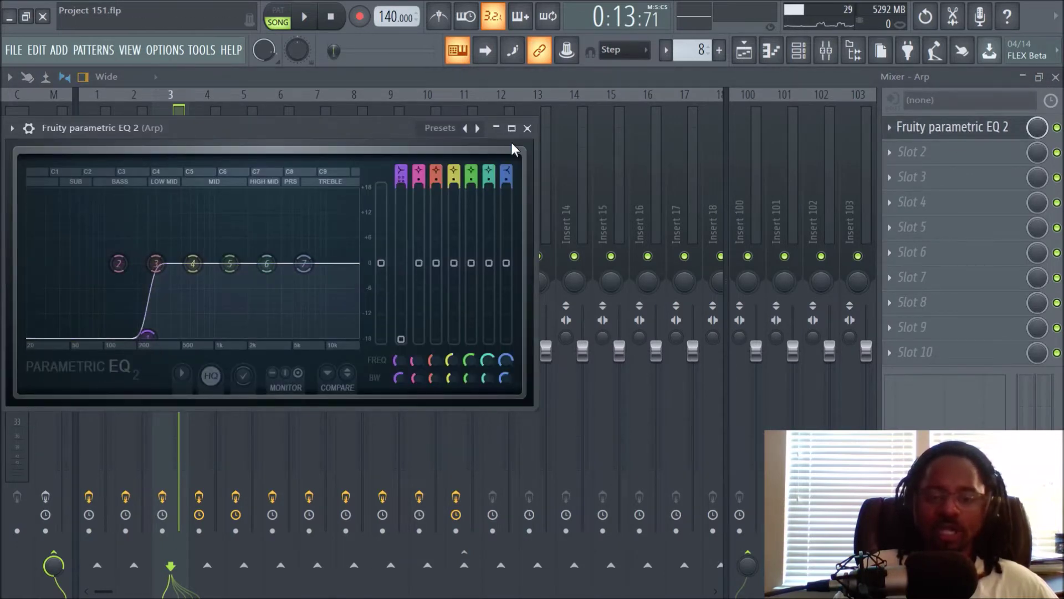
left_click(527, 129)
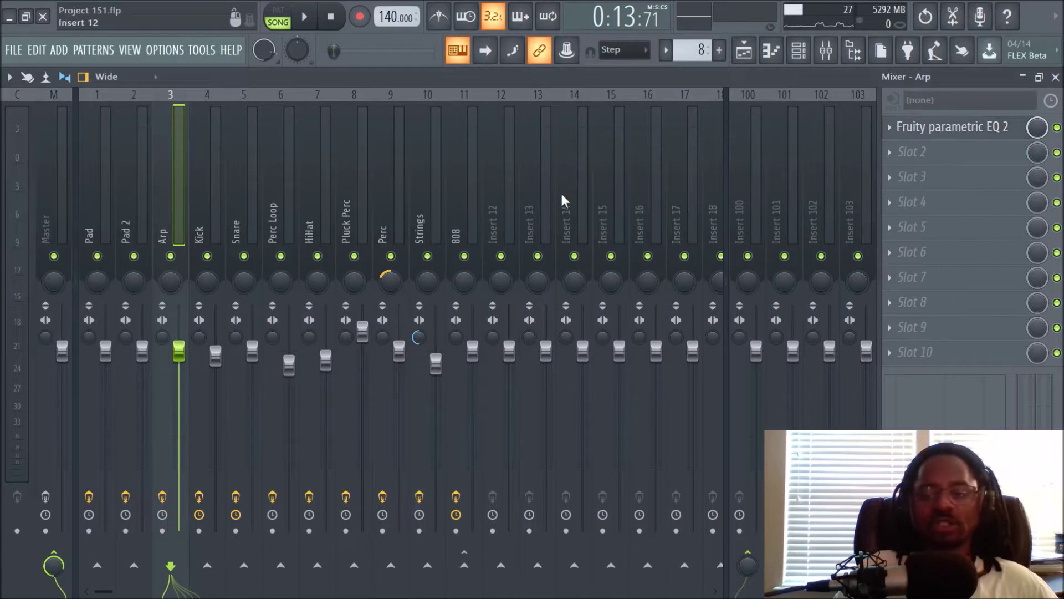
- Unmute Track 4 in the playlist and audition the unmuted tracks from bar 17
left_click(744, 50)
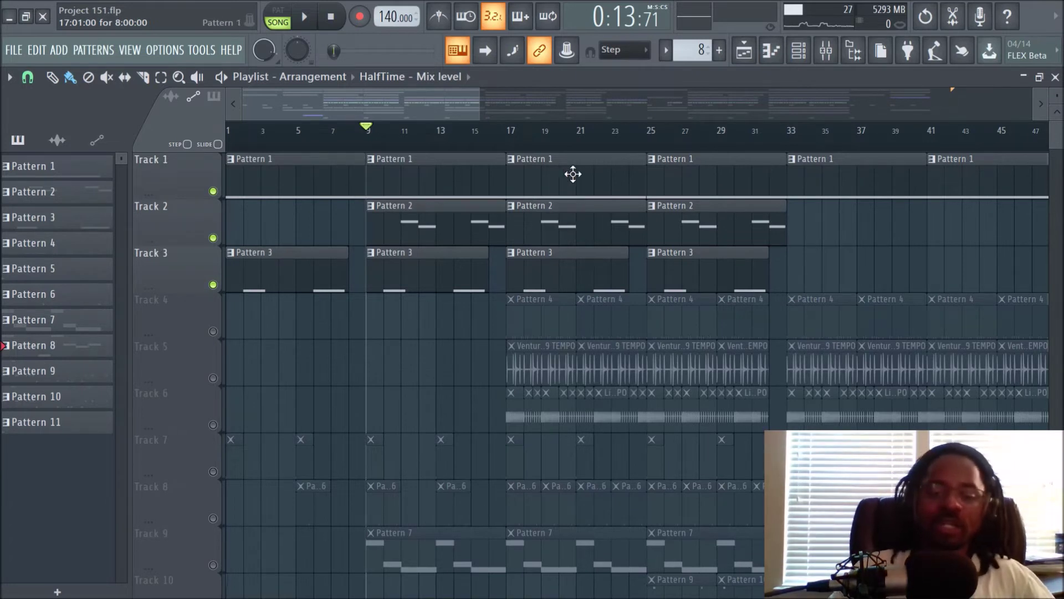
left_click(510, 131)
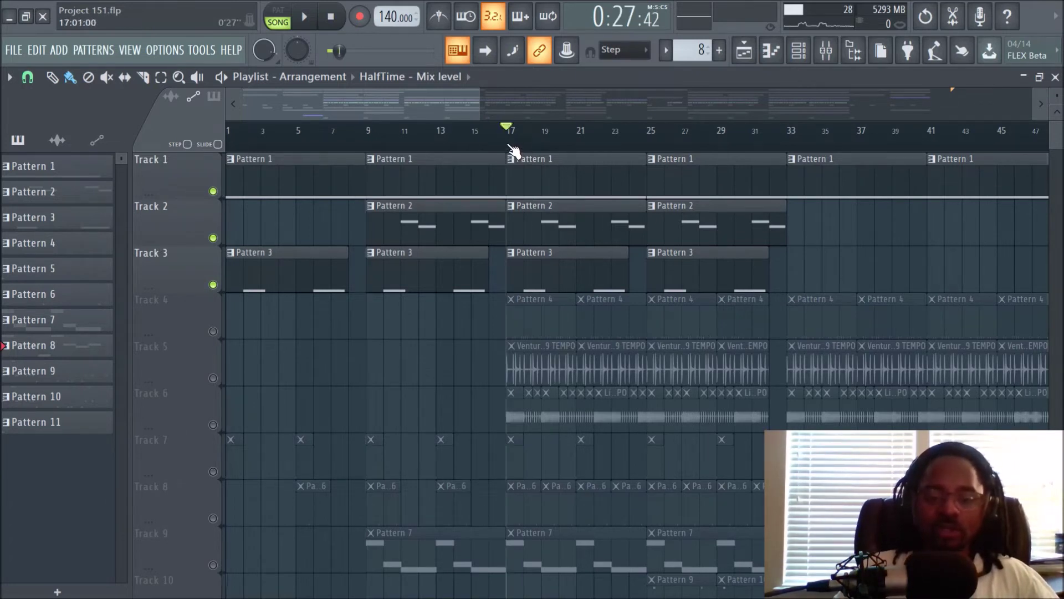
left_click(213, 331)
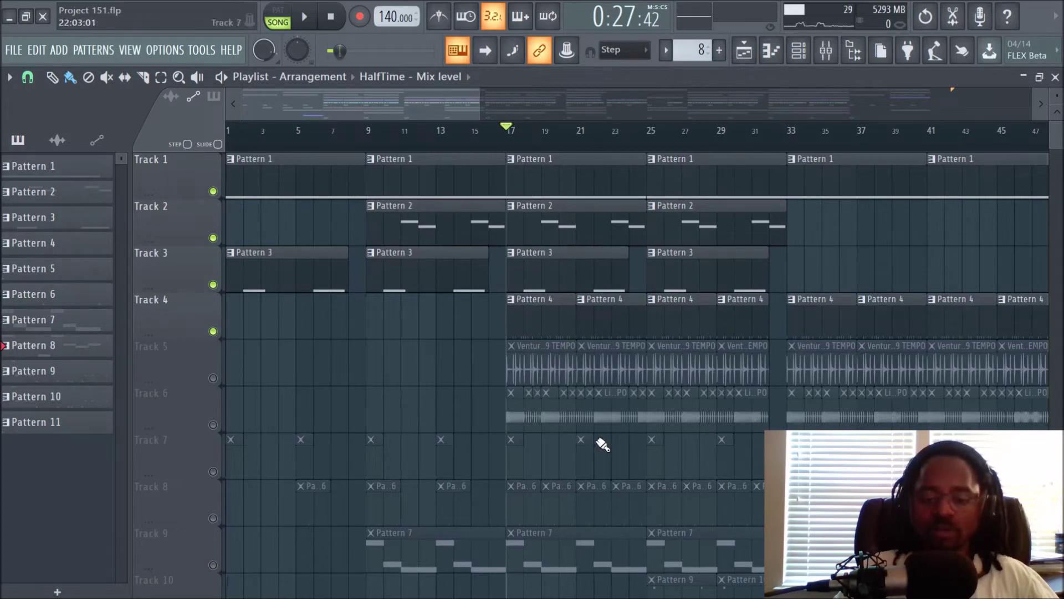
key("space")
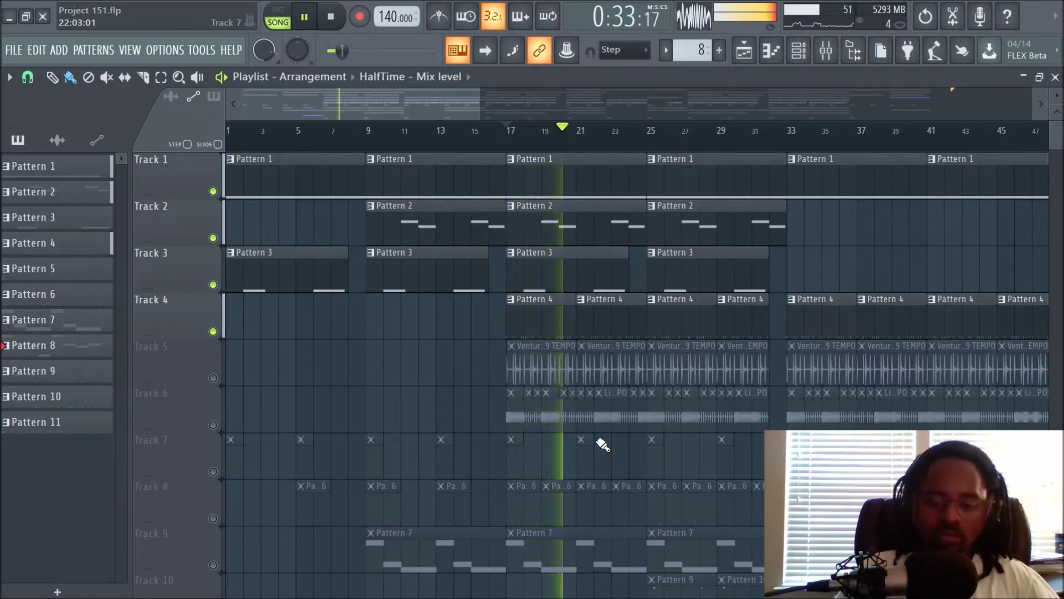
key("space")
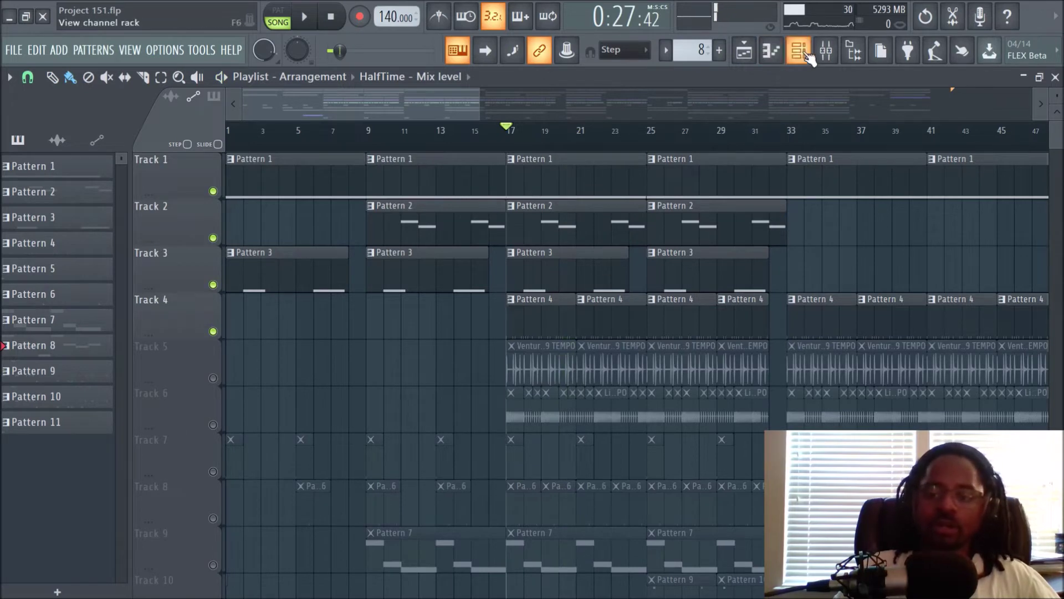
- Inspect the Kick mixer track's Fruity parametric EQ 2 and view the Snare track's effect slots
left_click(826, 51)
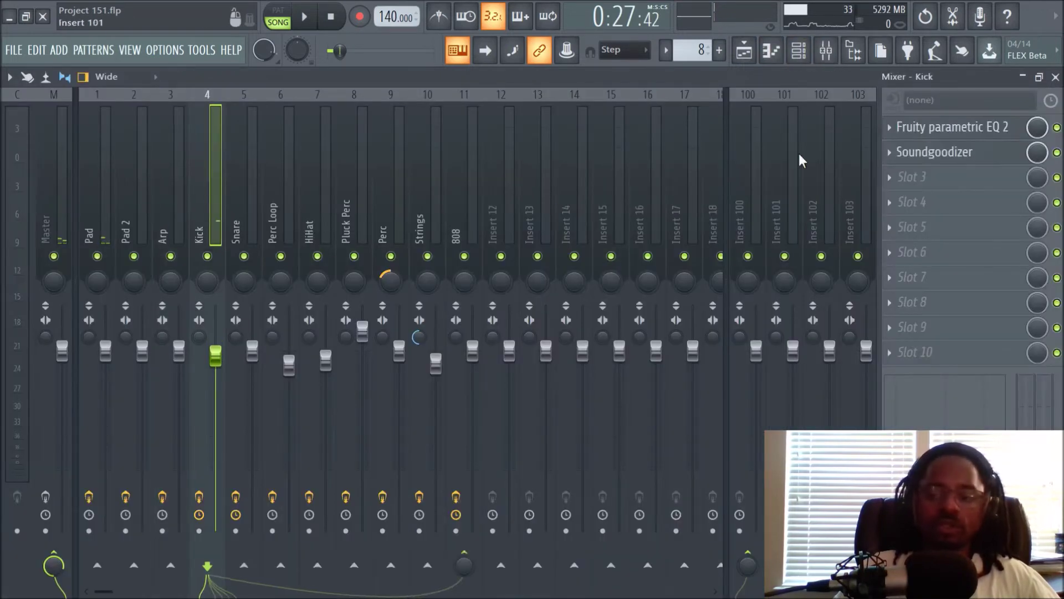
left_click(918, 127)
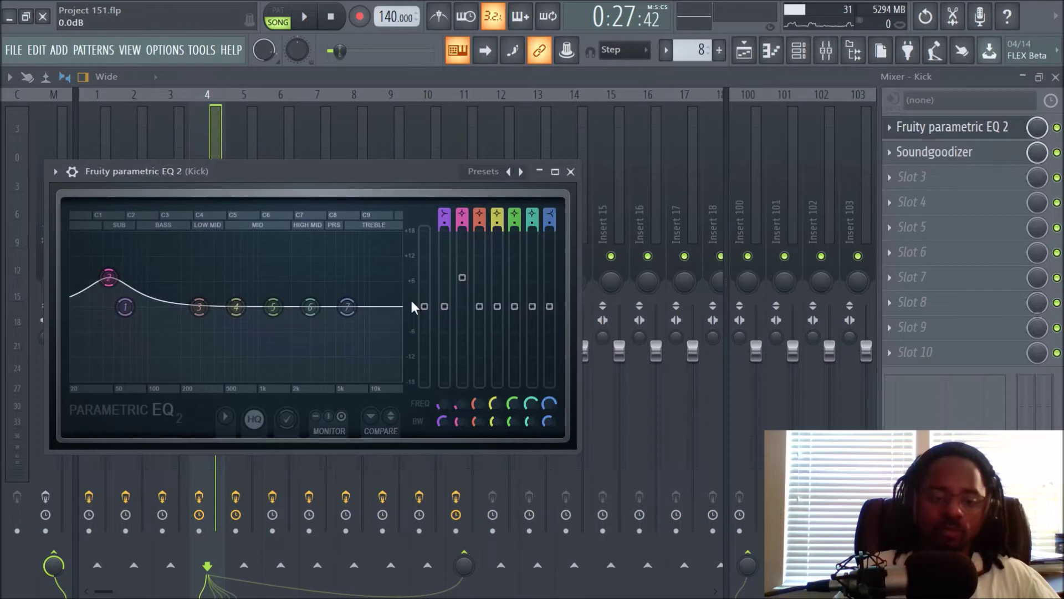
left_click(570, 172)
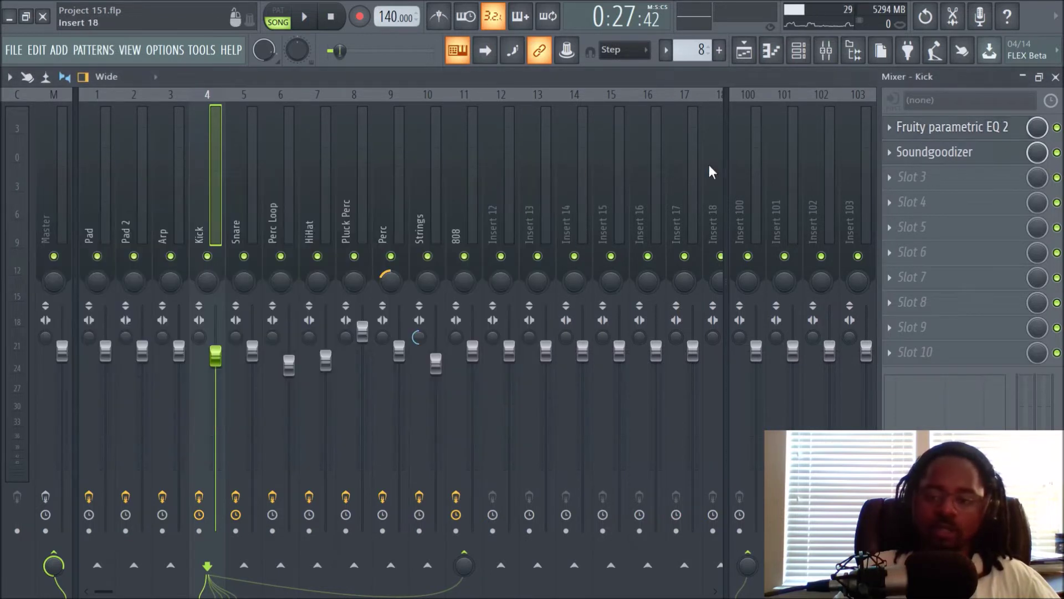
left_click(236, 184)
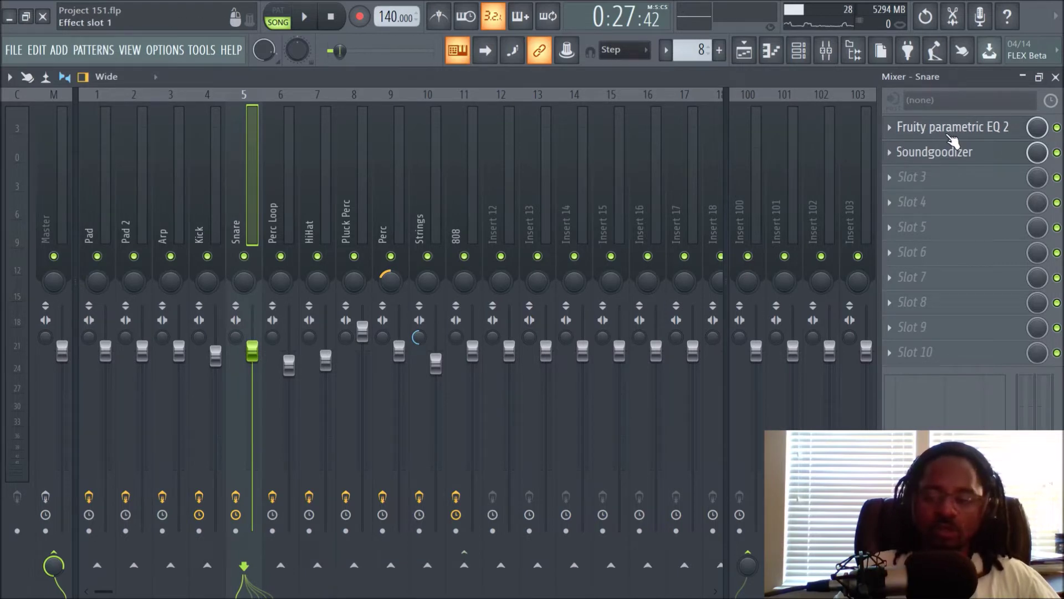
- Unmute Track 5 in the playlist and audition the Venture Perc Loop with the other tracks from bar 17
left_click(744, 50)
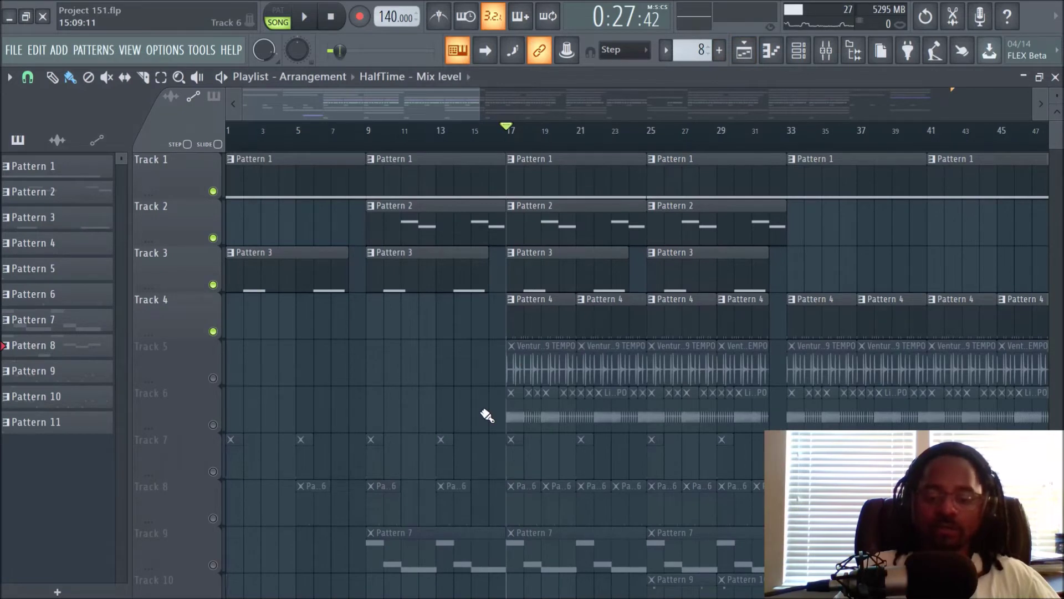
left_click(212, 378)
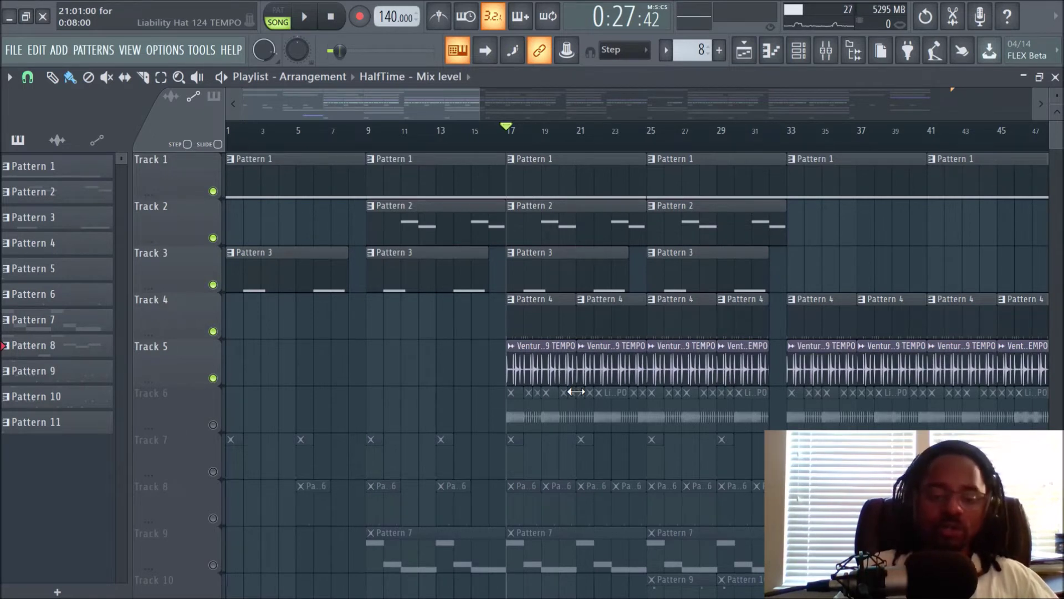
key("space")
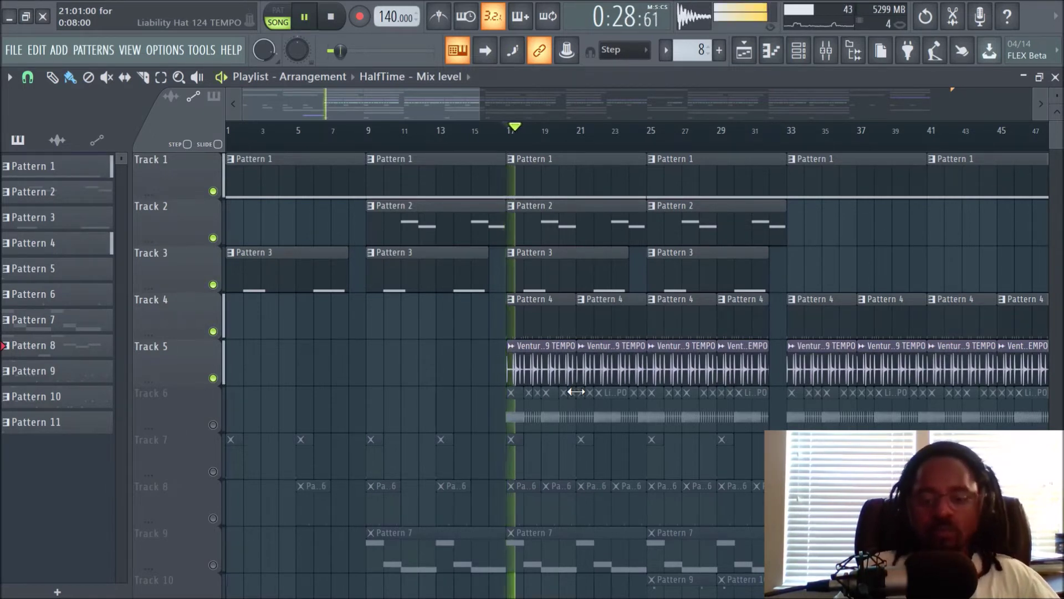
scroll(585, 153, "up", 3)
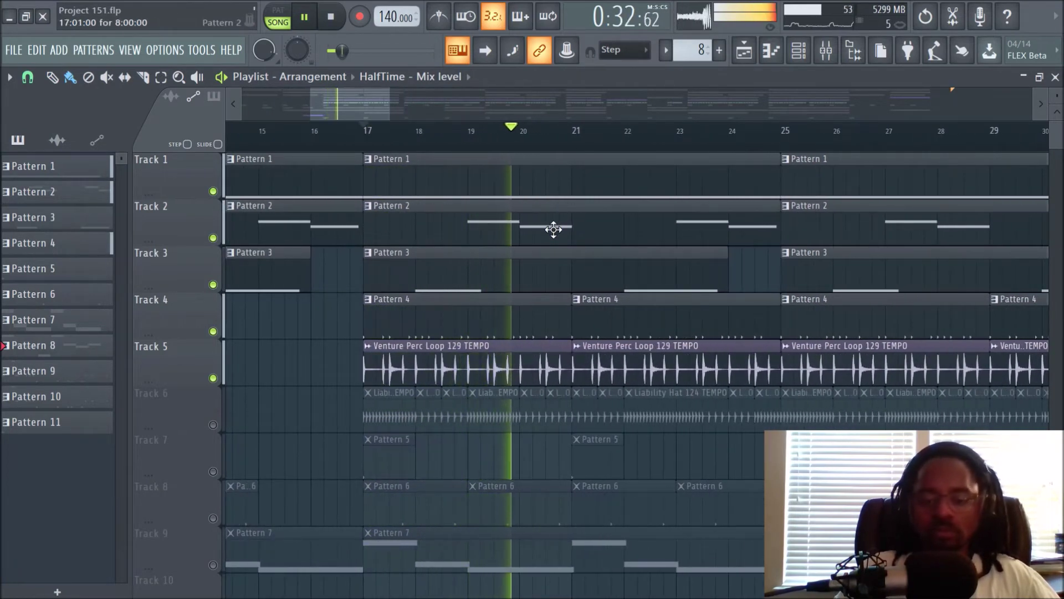
key("space")
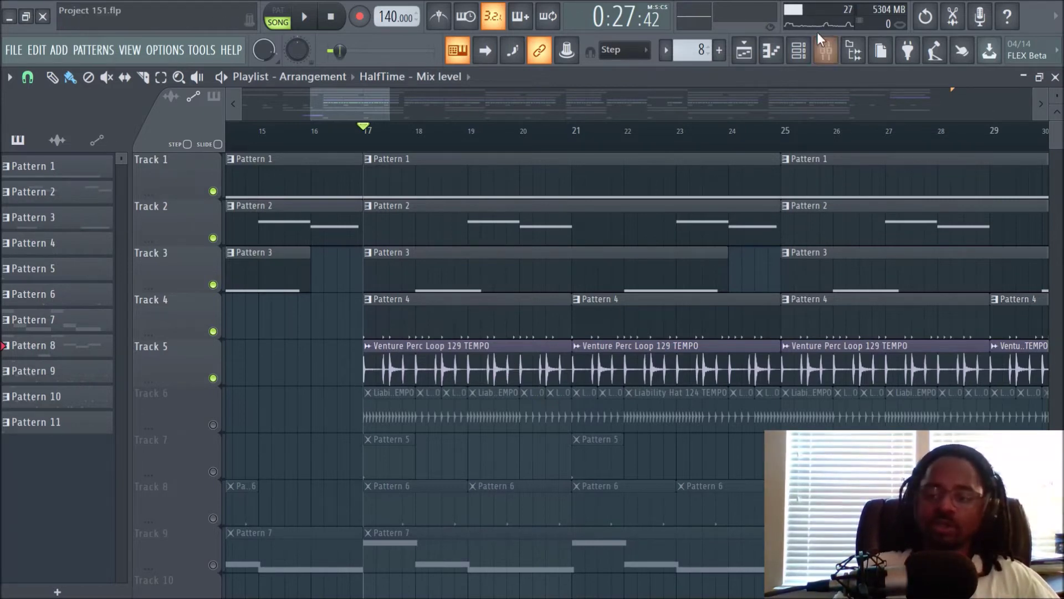
- Examine the Venture Perc Loop channel's time-stretching settings from the channel rack, and return to the playlist
left_click(799, 51)
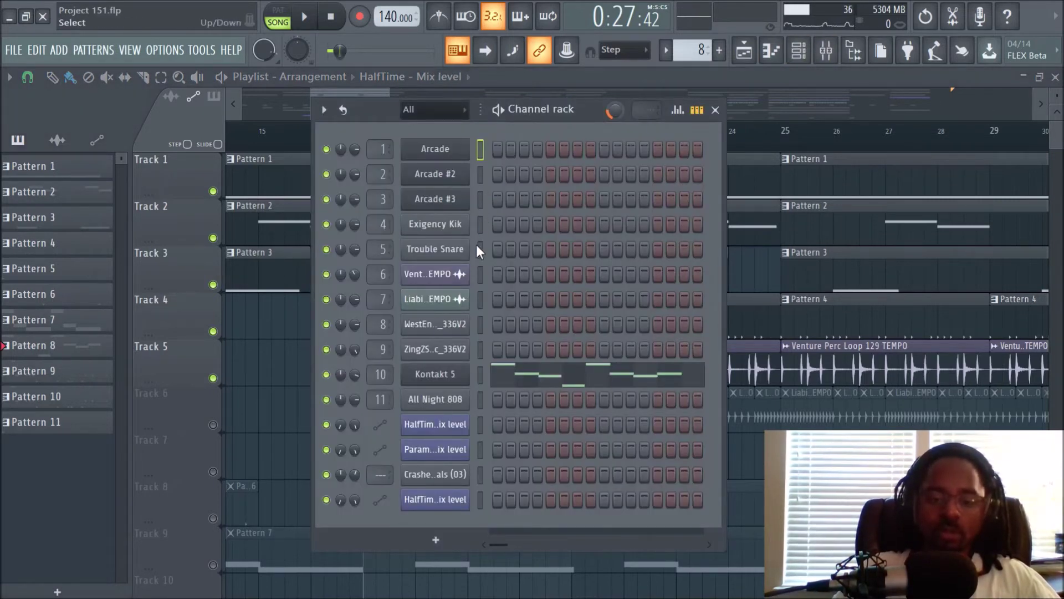
left_click(454, 282)
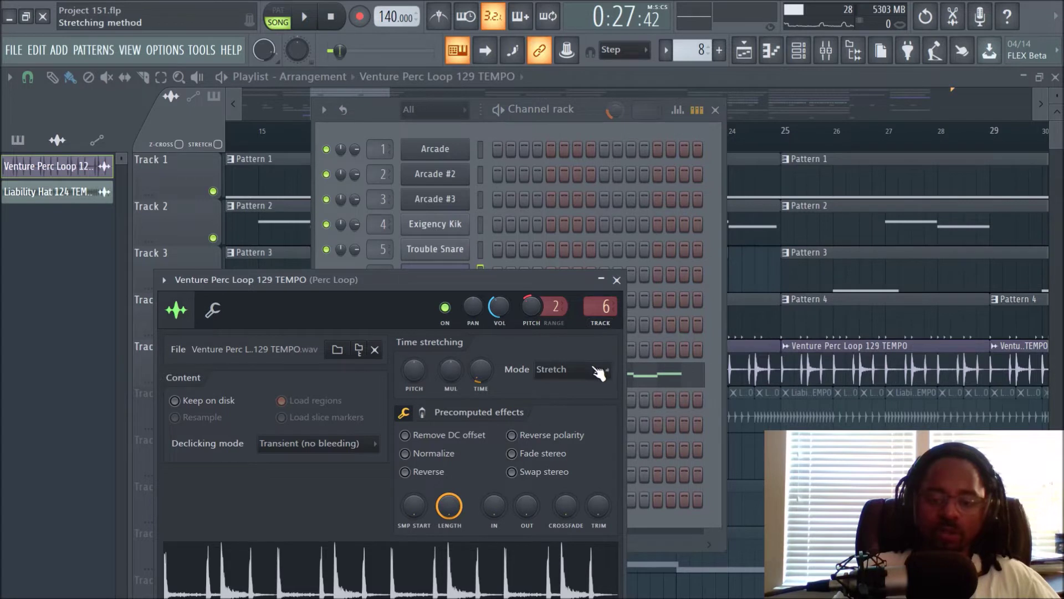
left_click(616, 279)
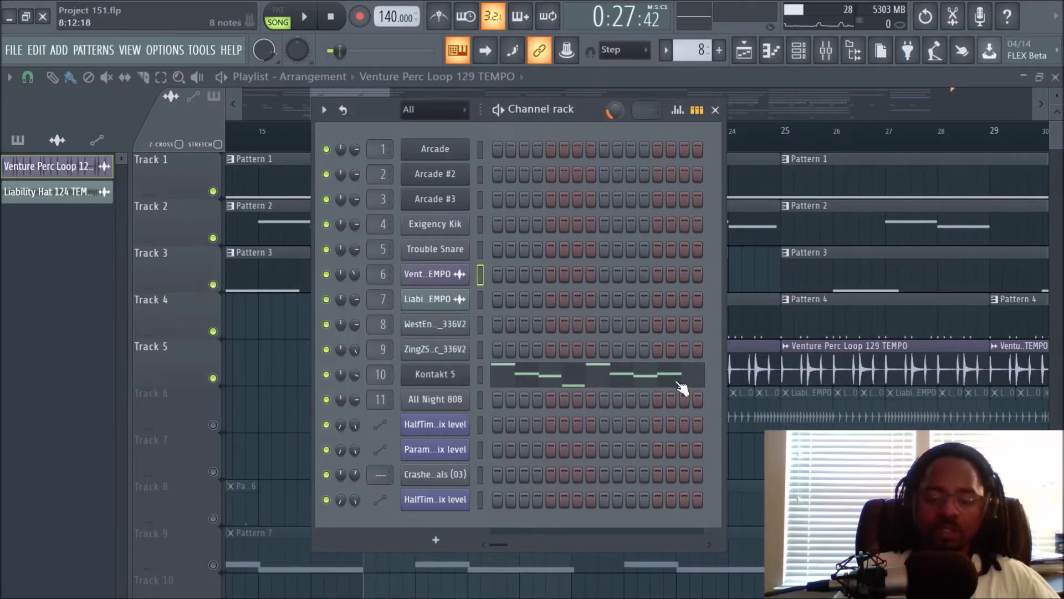
right_click(262, 339)
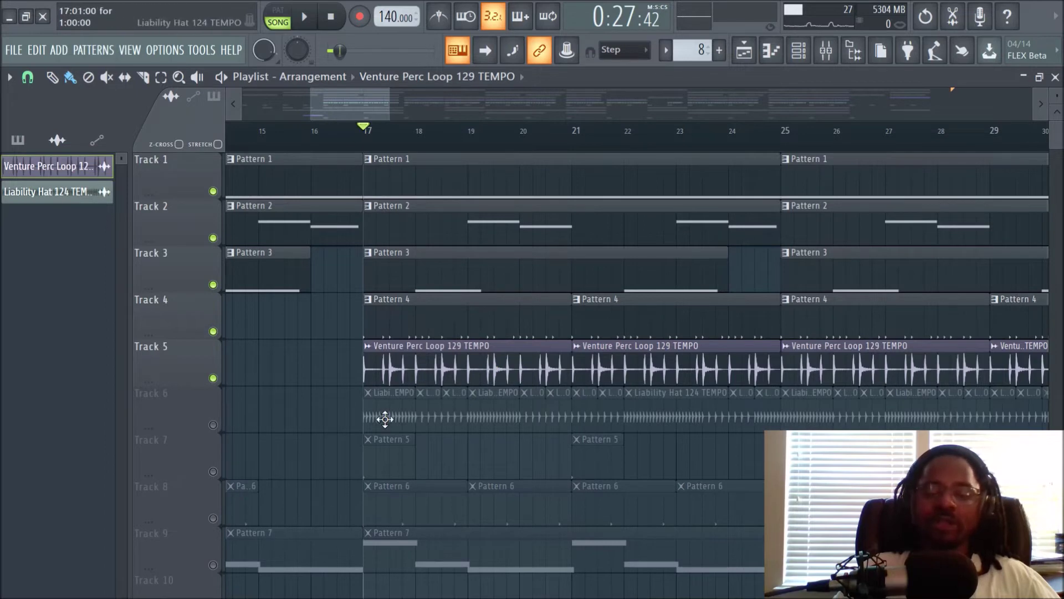
- Unmute Track 6 in the playlist and audition the Liability Hat loop with the other tracks from bar 17
scroll(472, 154, "down", 2)
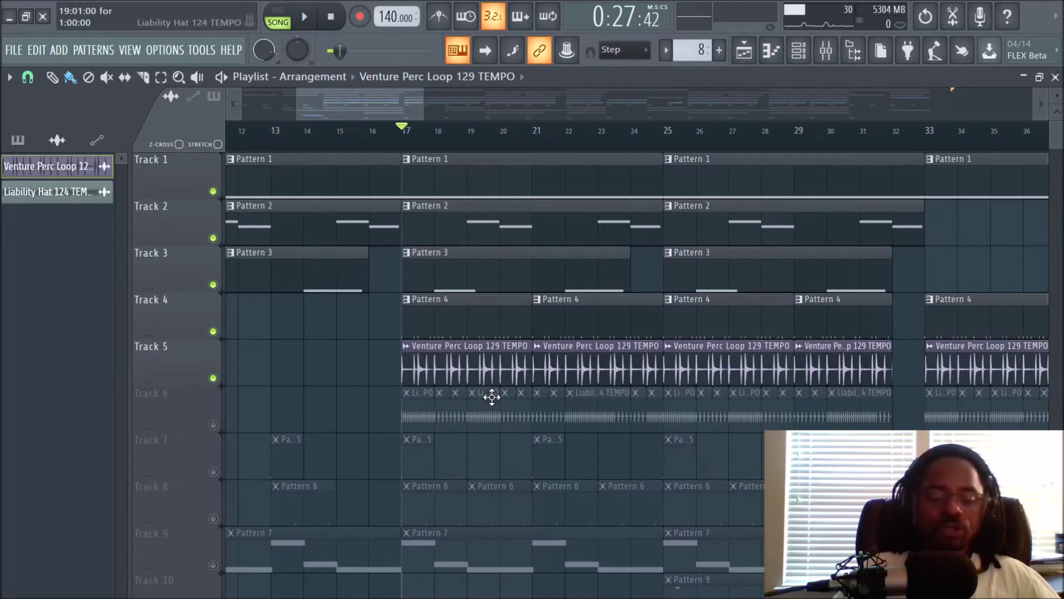
left_click(212, 424)
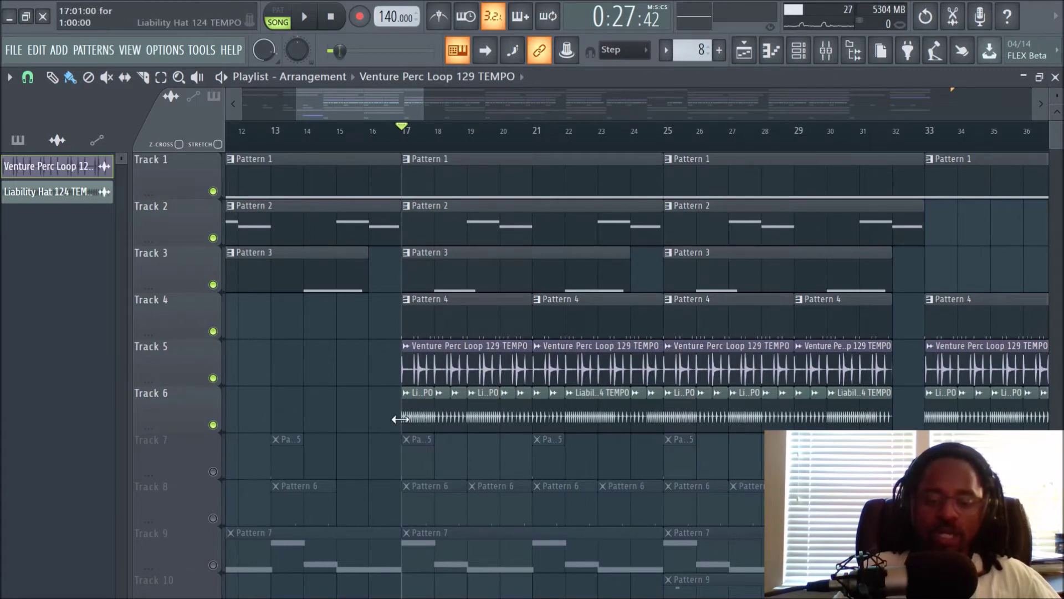
key("space")
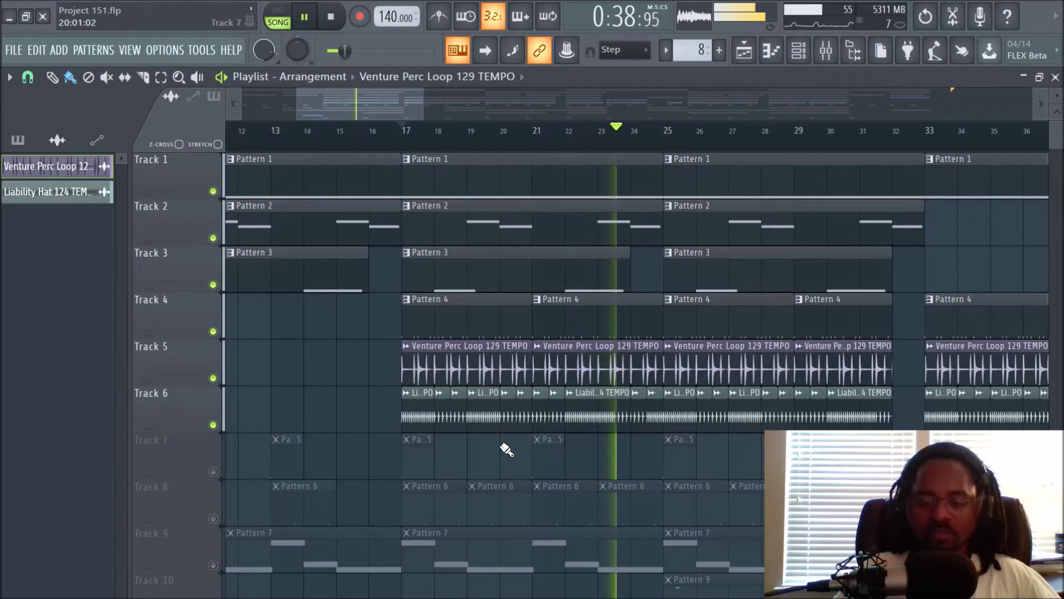
key("space")
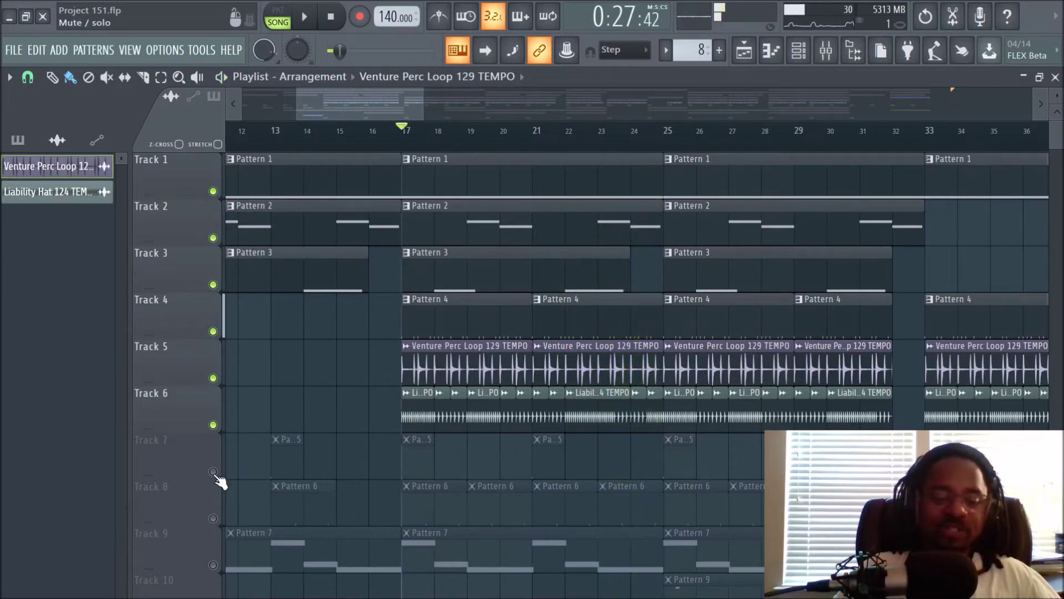
- Unmute Track 7 in the playlist and audition it with the other tracks from bar 17, checking the mixer levels during playback
left_click(213, 472)
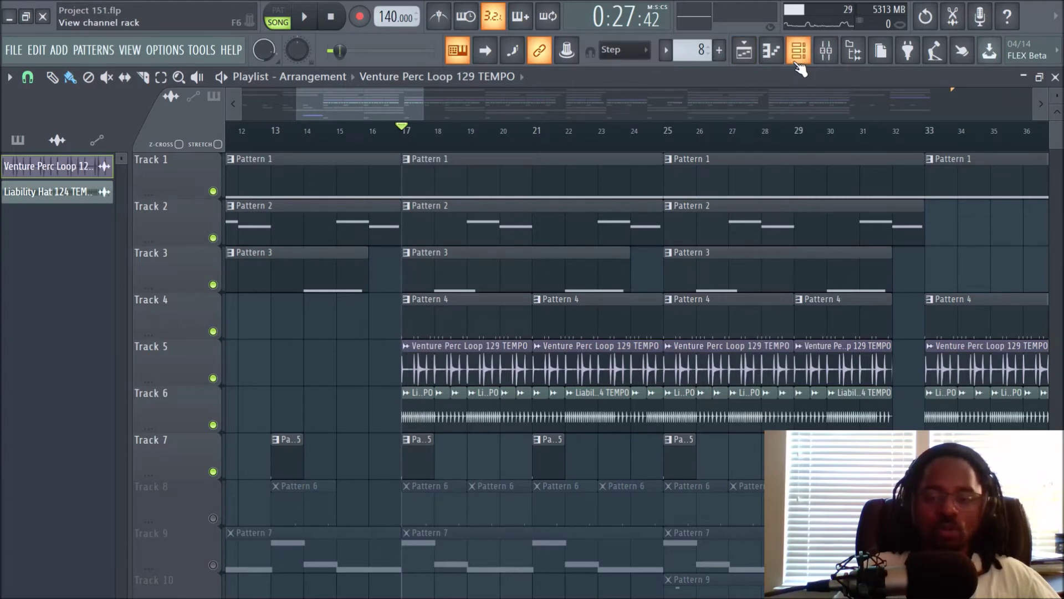
key("space")
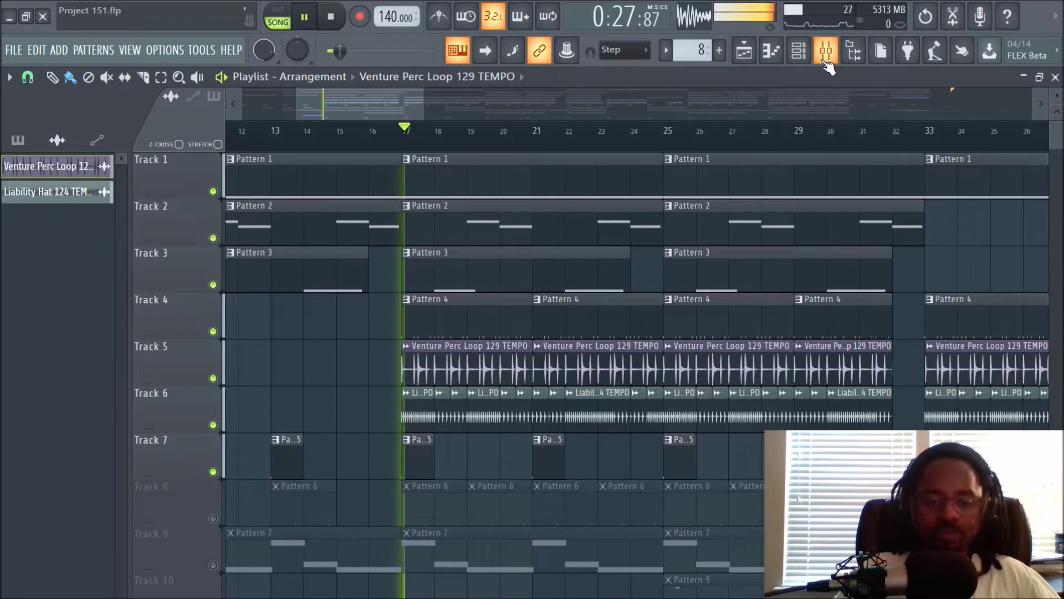
left_click(826, 50)
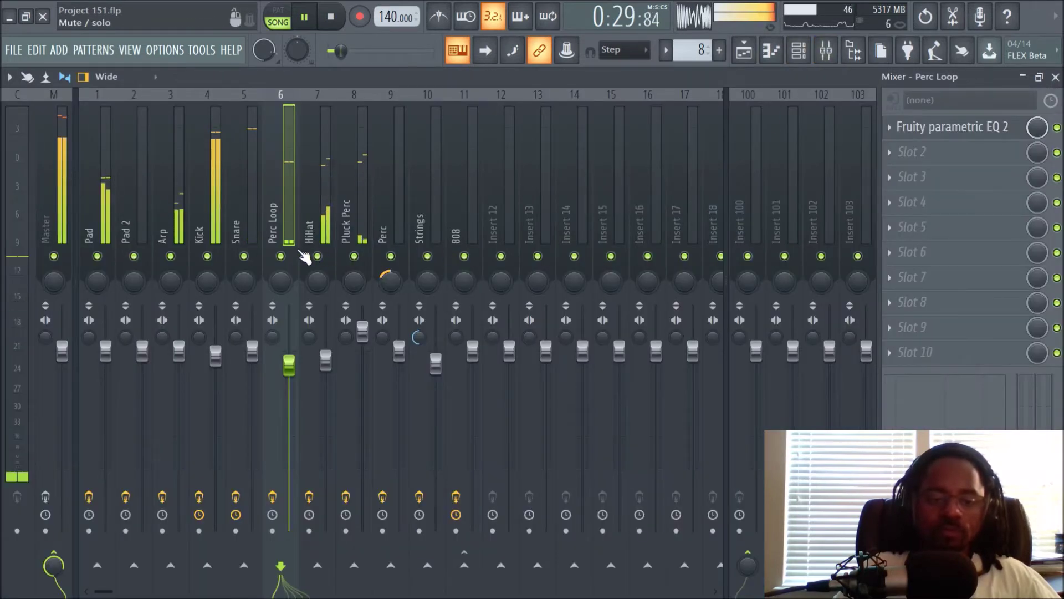
key("space")
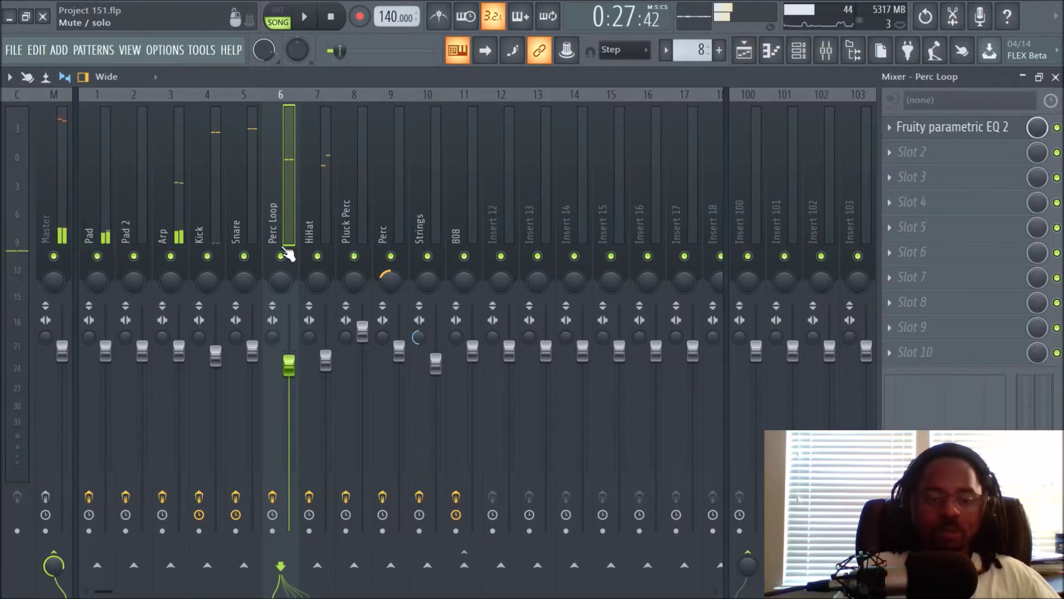
left_click(744, 50)
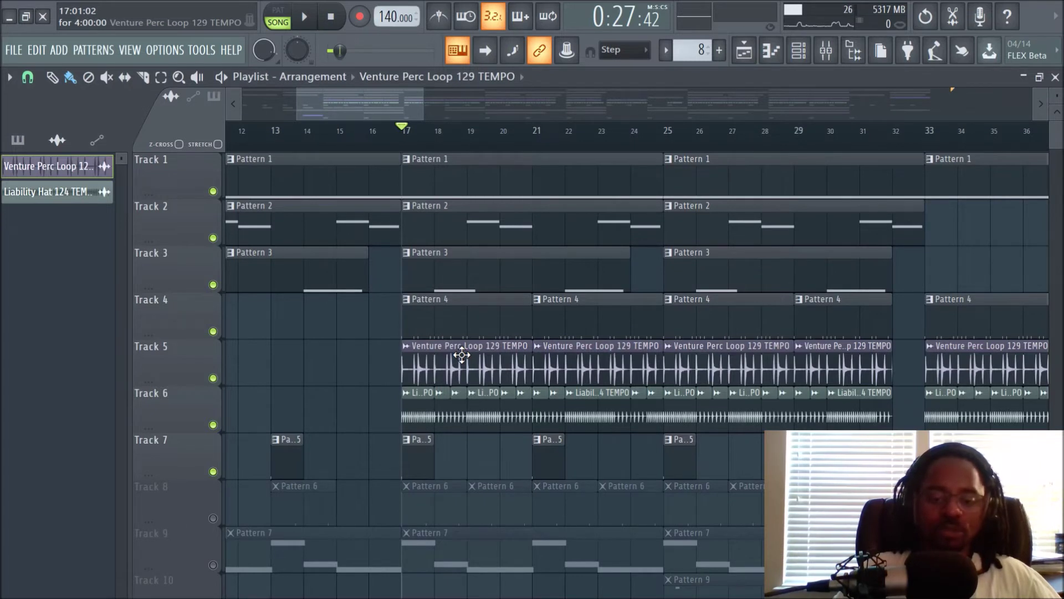
key("space")
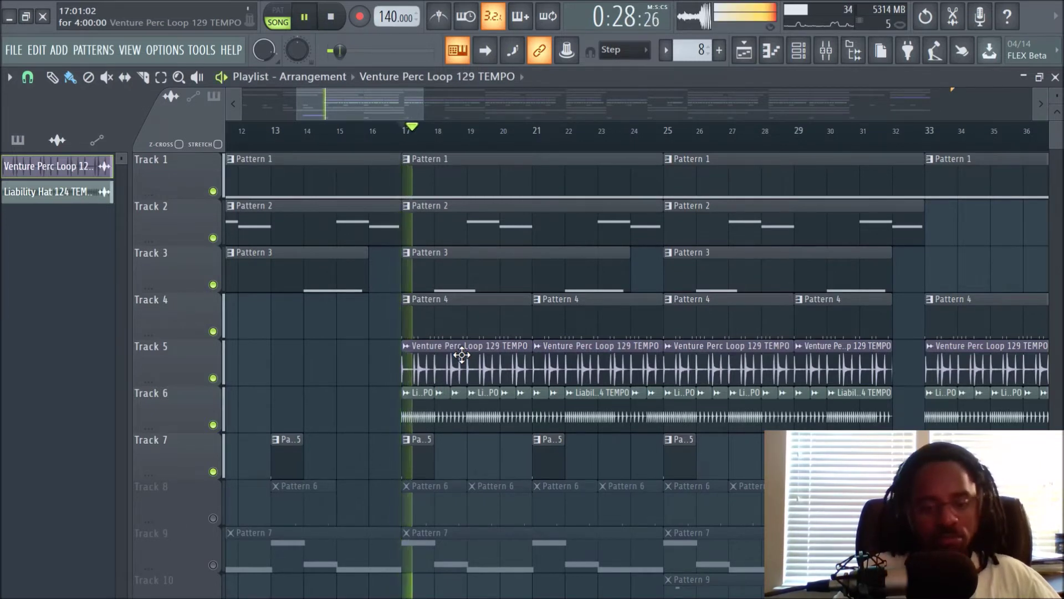
key("space")
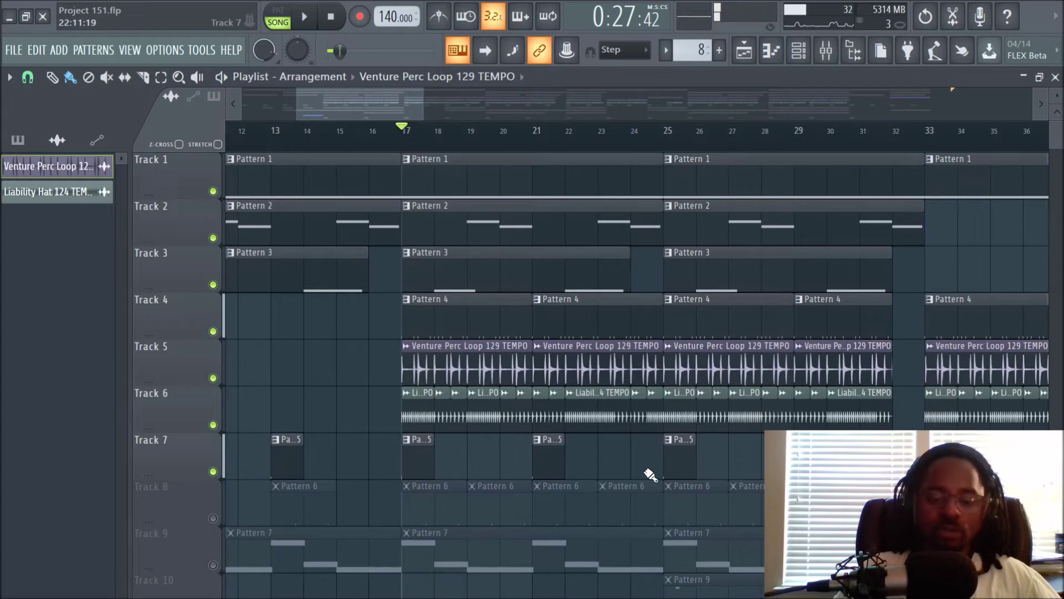
- Unmute Track 8 in the playlist and audition Pattern 6 with the other tracks from bar 17
scroll(549, 466, "down", 2)
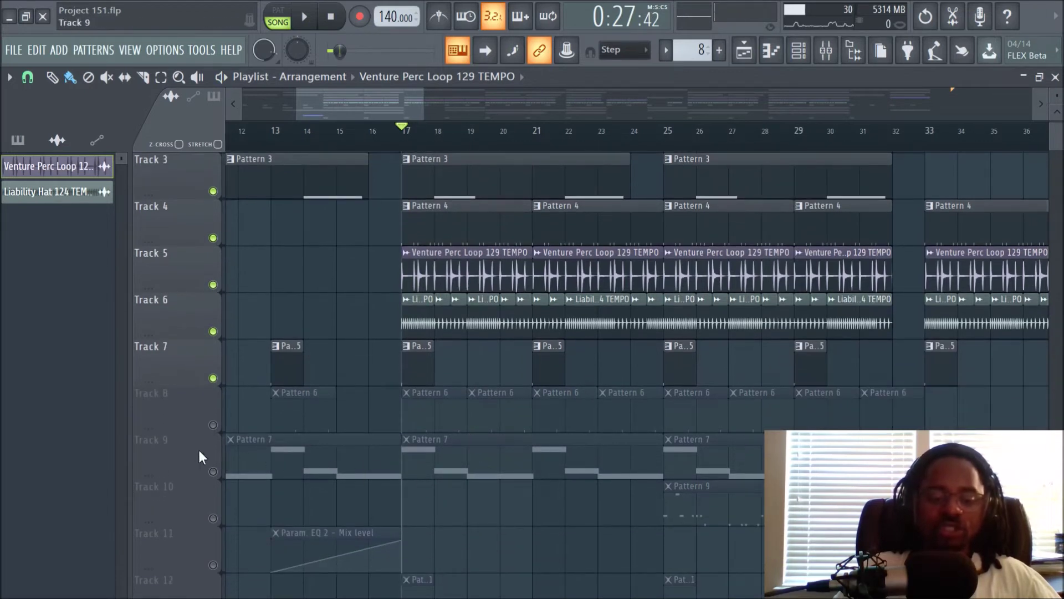
left_click(213, 425)
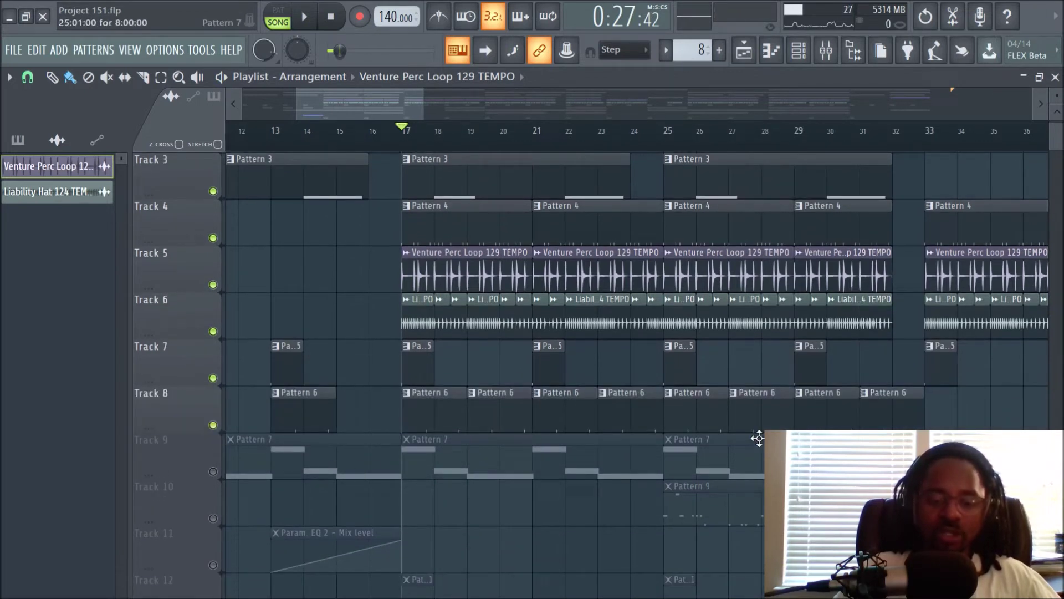
key("space")
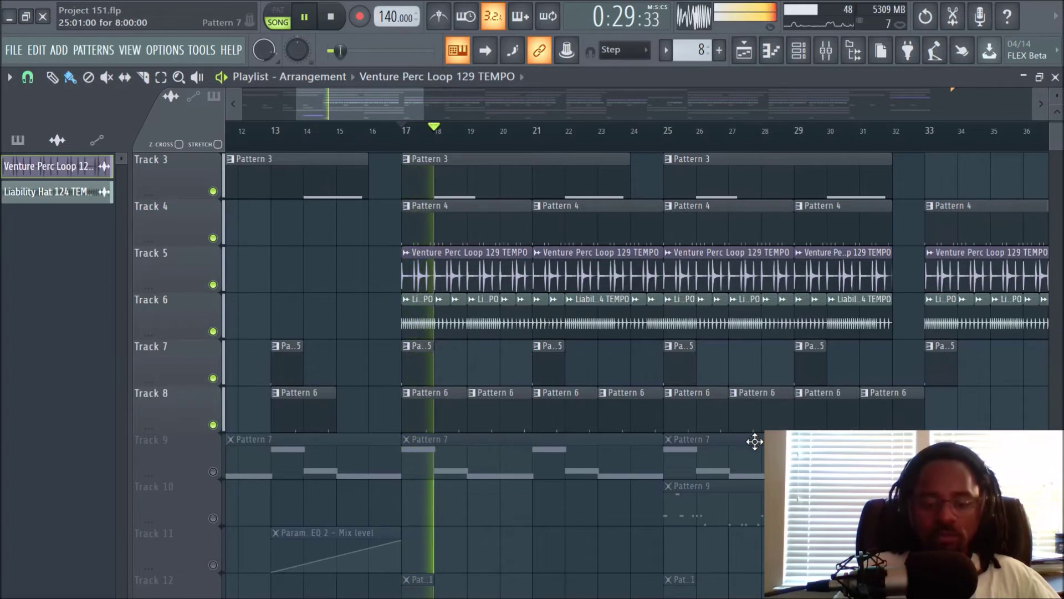
key("space")
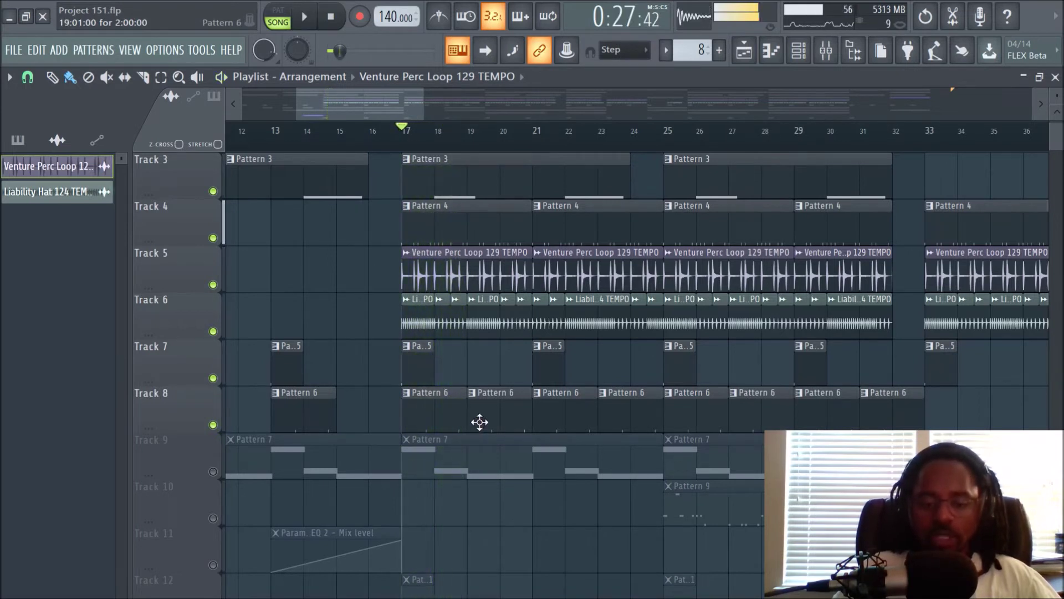
- Examine Pattern 6 in the channel rack and the Perc mixer track's panning and effects, and replay the playlist from bar 17
left_click(410, 400)
left_click(798, 50)
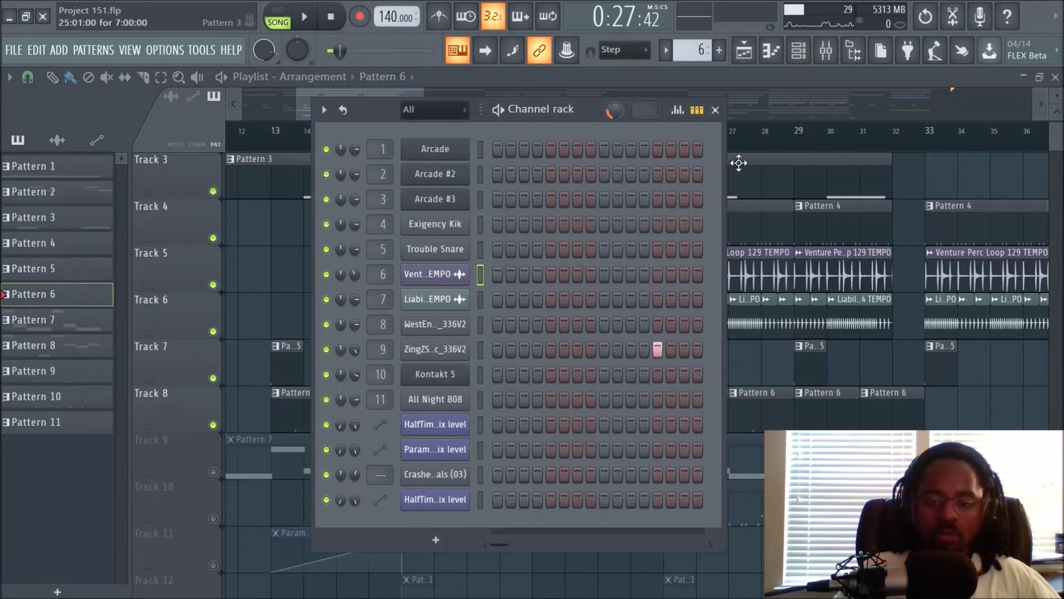
left_click(715, 109)
left_click(826, 50)
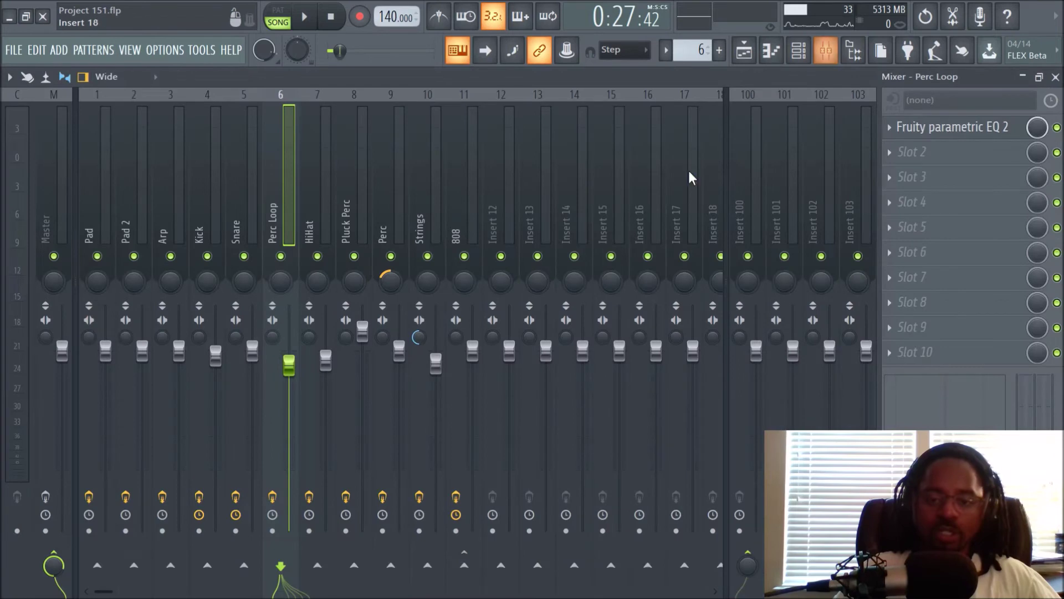
left_click(382, 209)
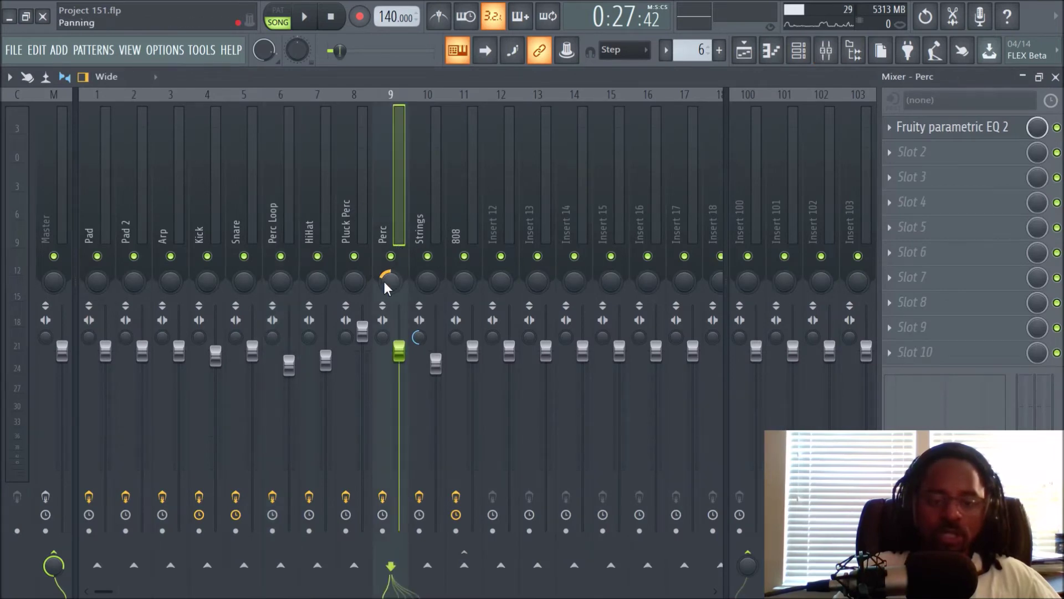
left_click(744, 51)
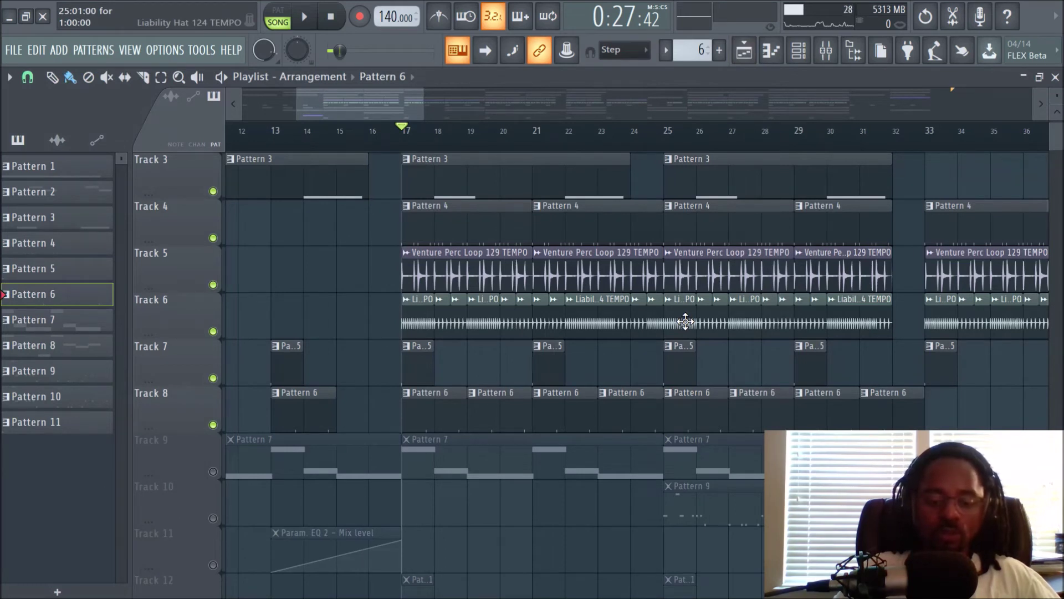
key("space")
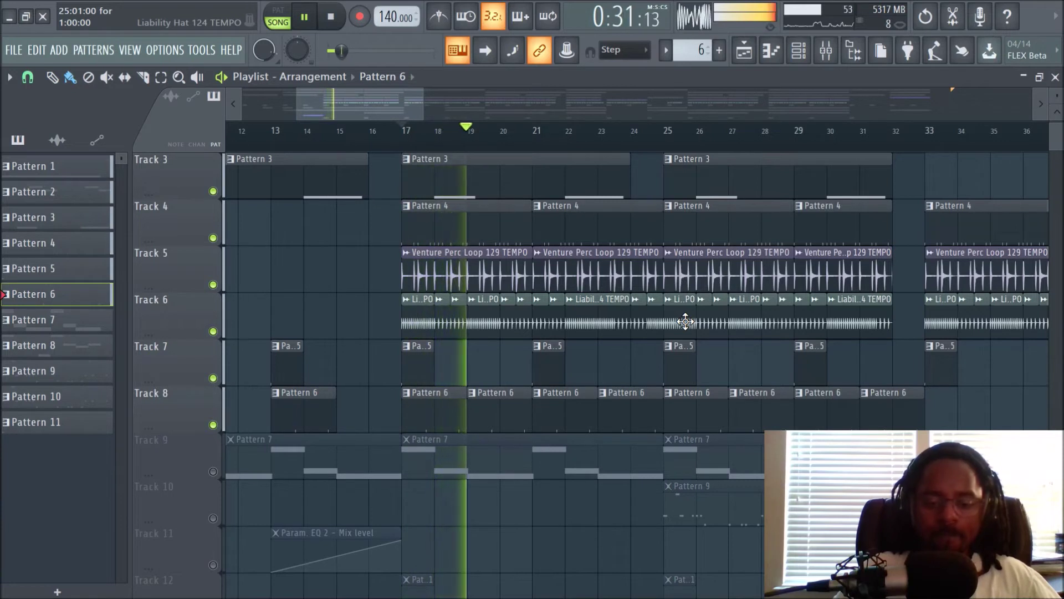
key("space")
- Unmute Track 9 in the playlist and audition Pattern 7 with the other tracks from bar 17
left_click(213, 472)
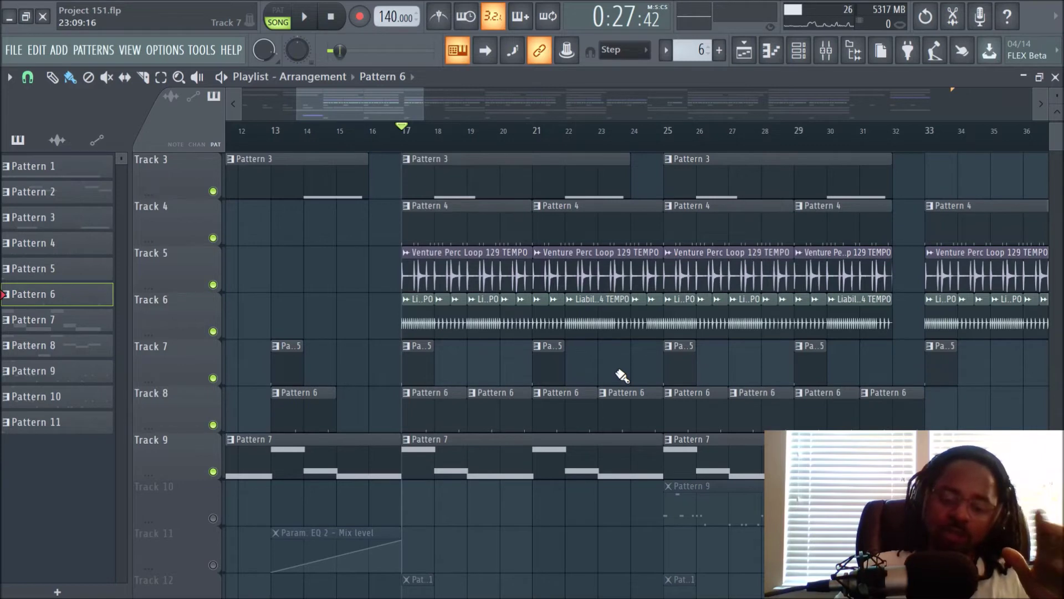
key("space")
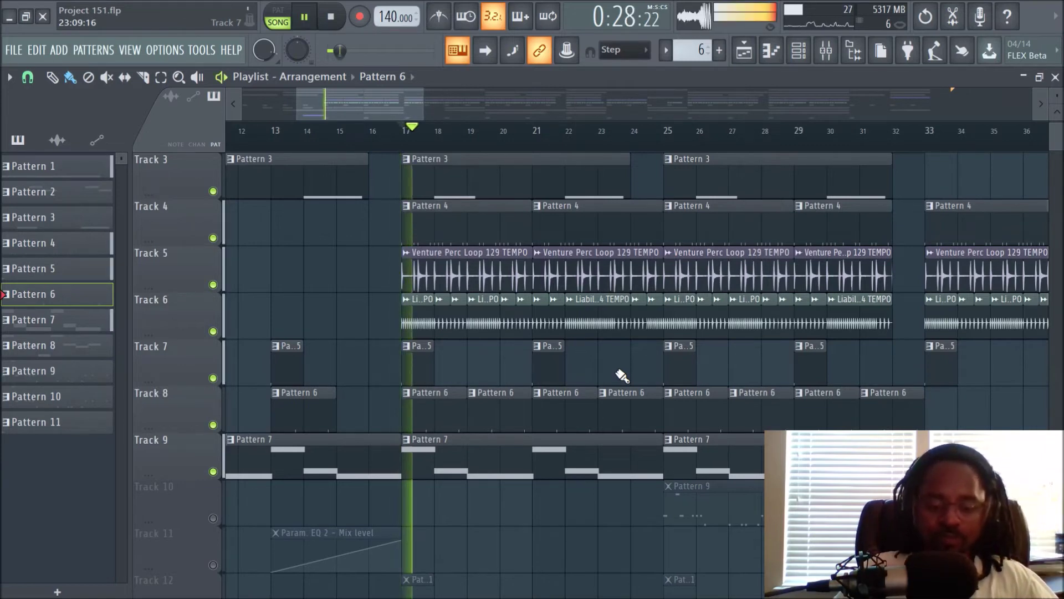
scroll(622, 376, "down", 3)
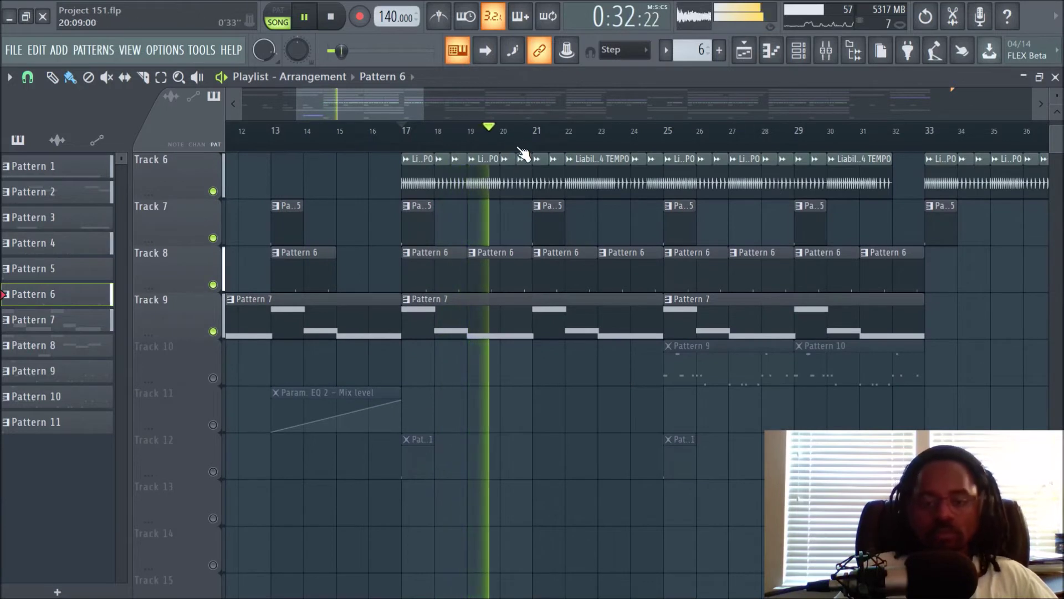
scroll(524, 154, "down", 3, "ctrl")
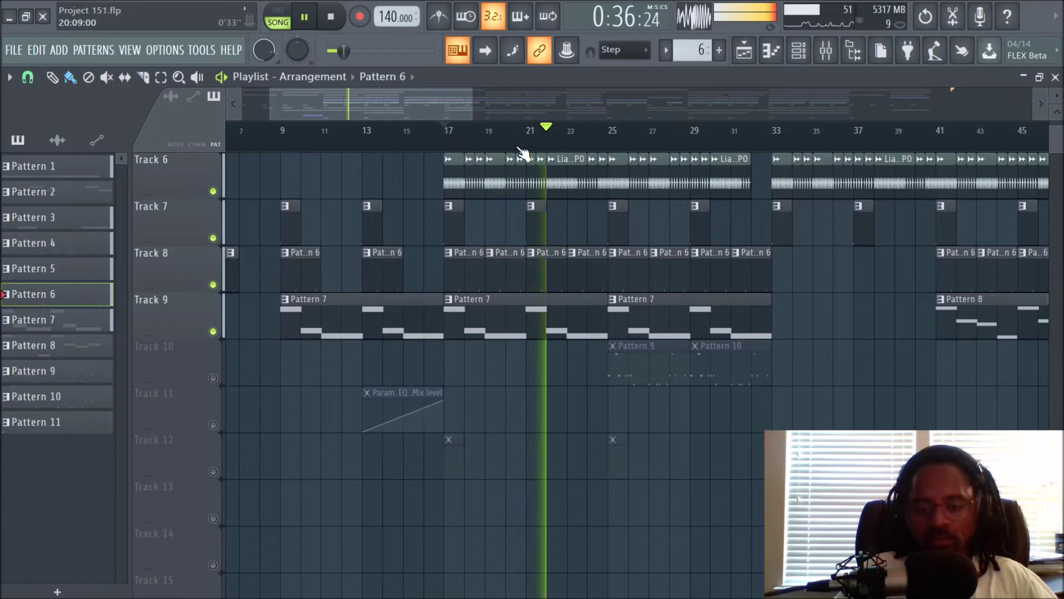
key("space")
- Unmute Track 12 in the playlist and audition it with the other tracks from bar 17
scroll(506, 411, "up", 5)
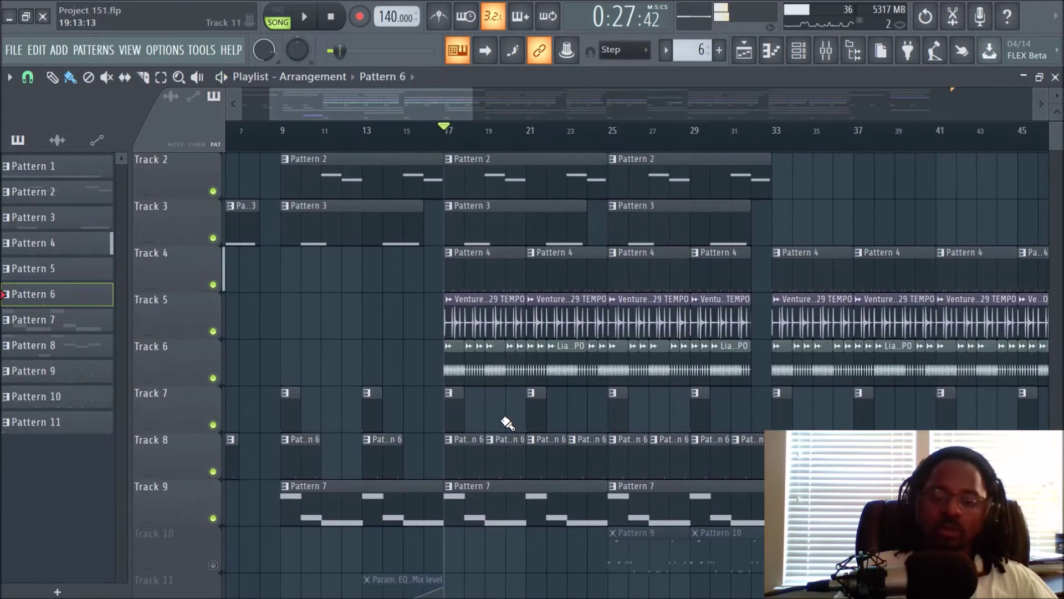
scroll(512, 239, "down", 2)
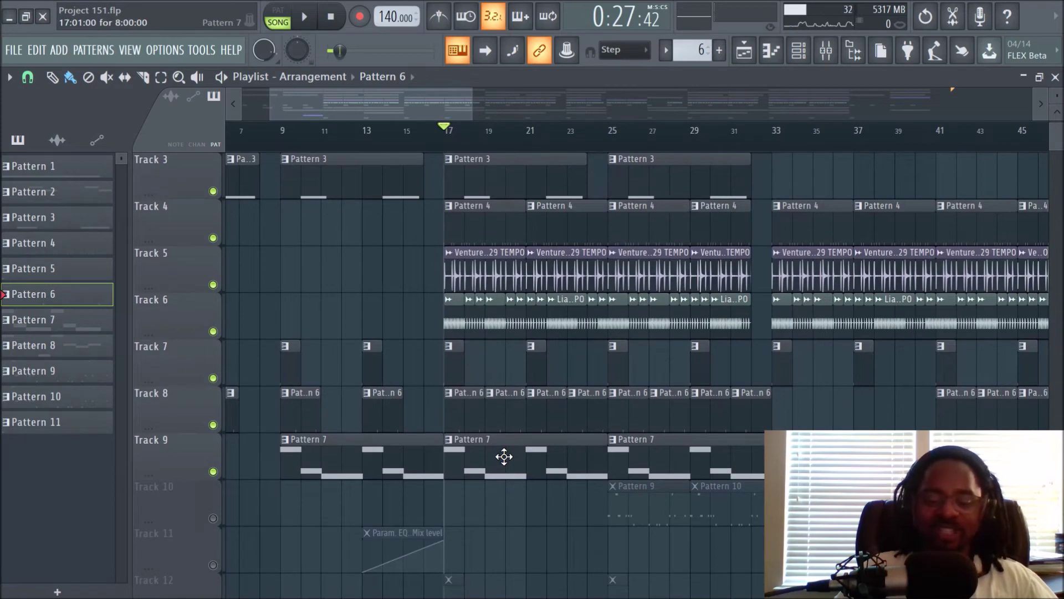
scroll(504, 456, "up", 2)
scroll(504, 456, "down", 2)
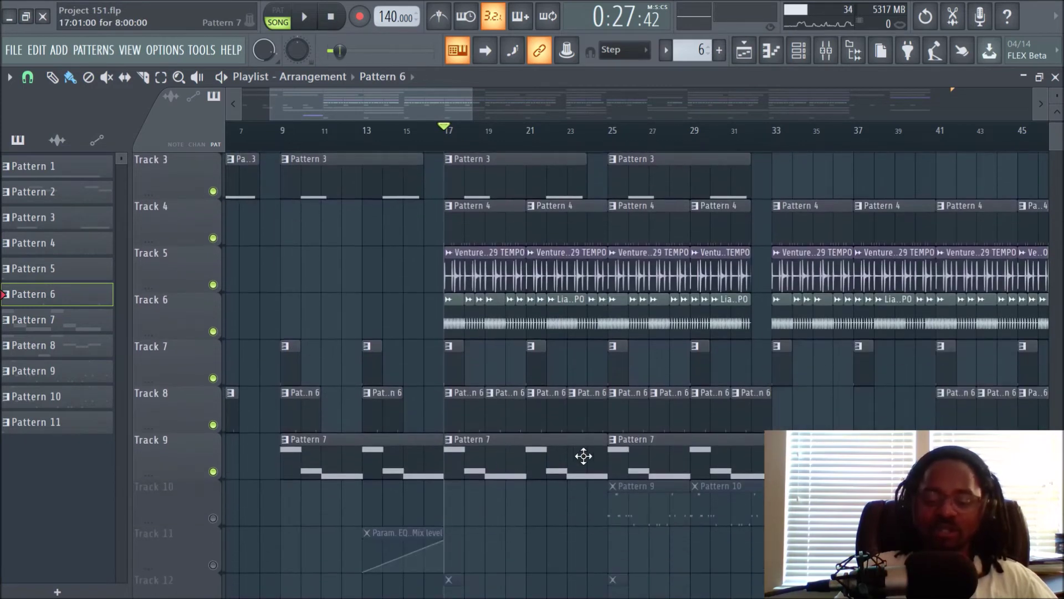
scroll(636, 469, "down", 2)
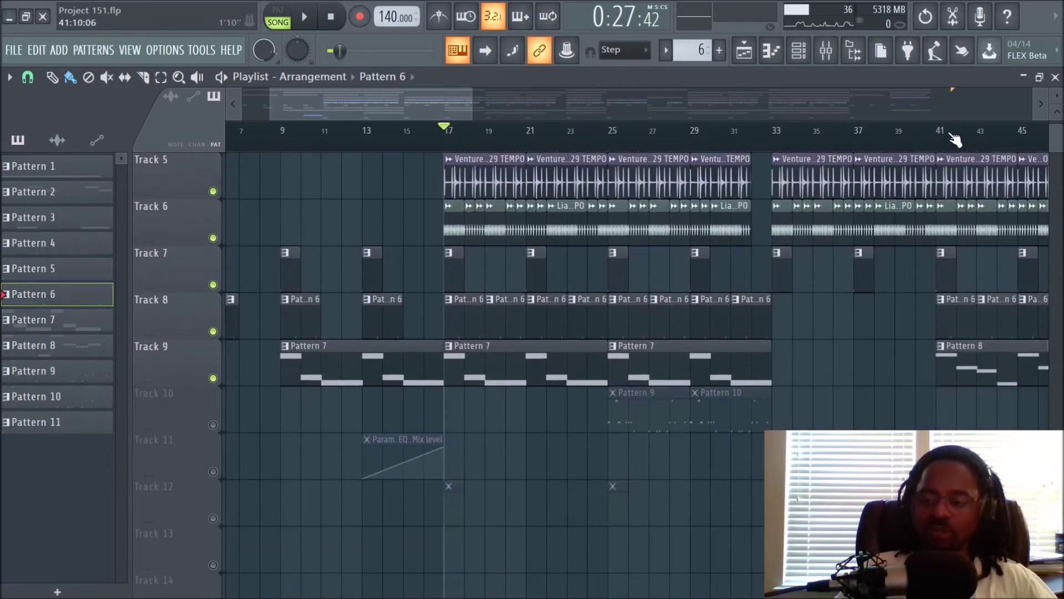
left_click(213, 519)
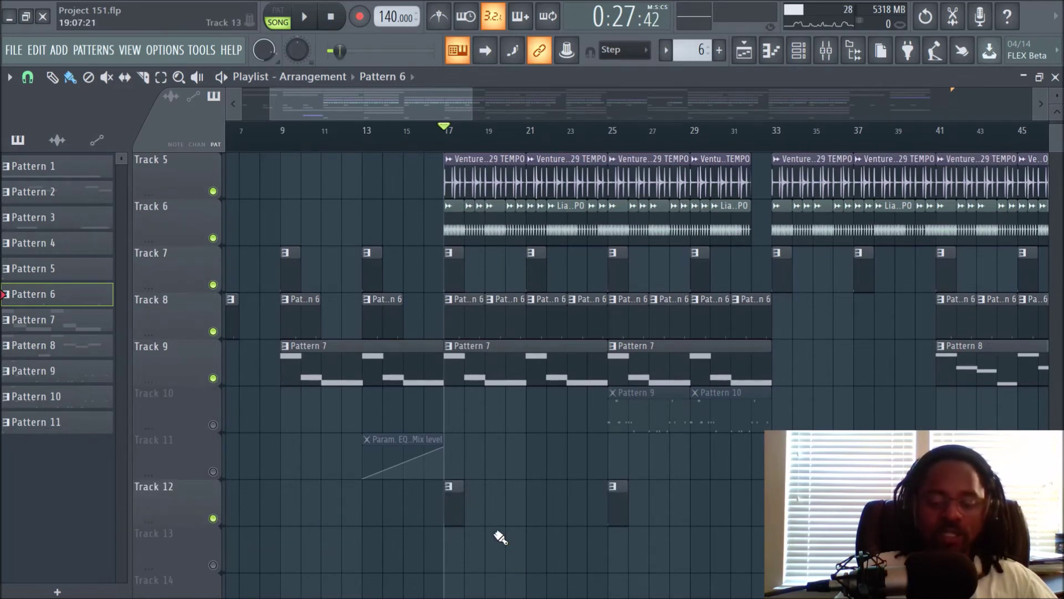
key("space")
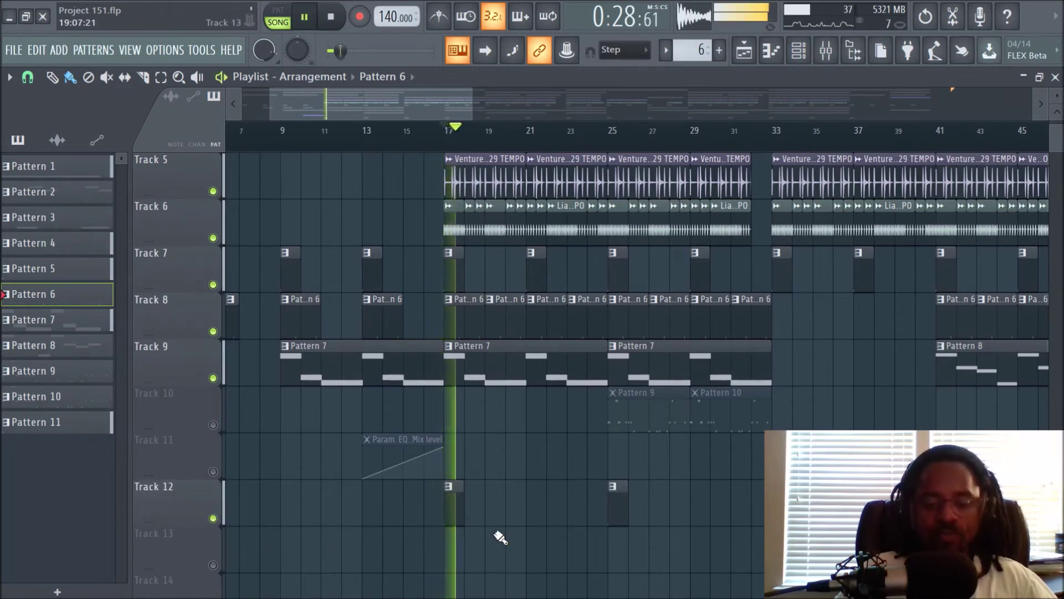
key("space")
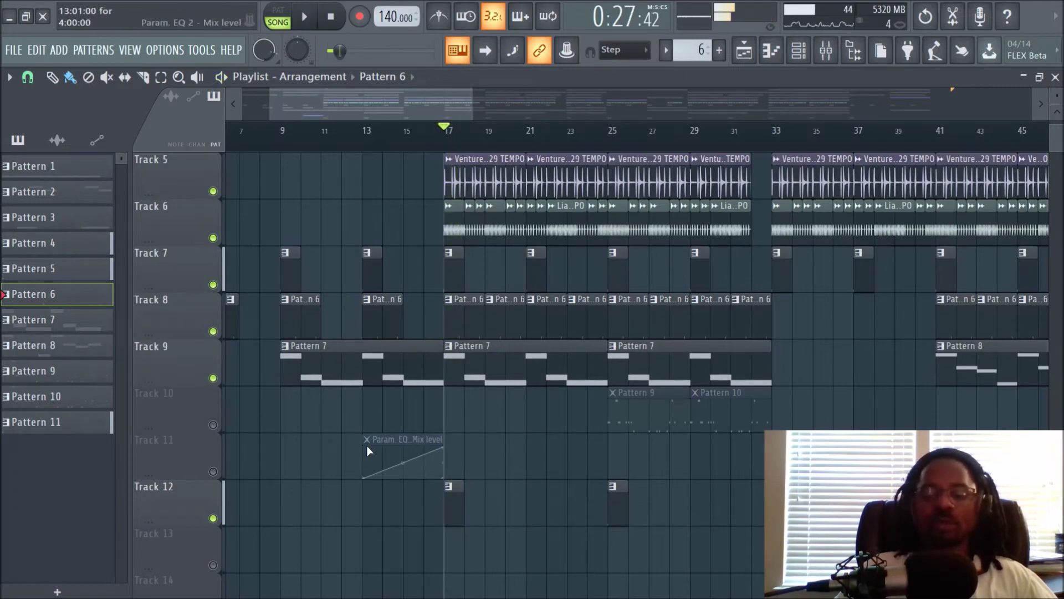
- Unmute all the remaining muted playlist tracks at once, including Tracks 10 and 11
right_click(215, 425)
right_click(215, 425)
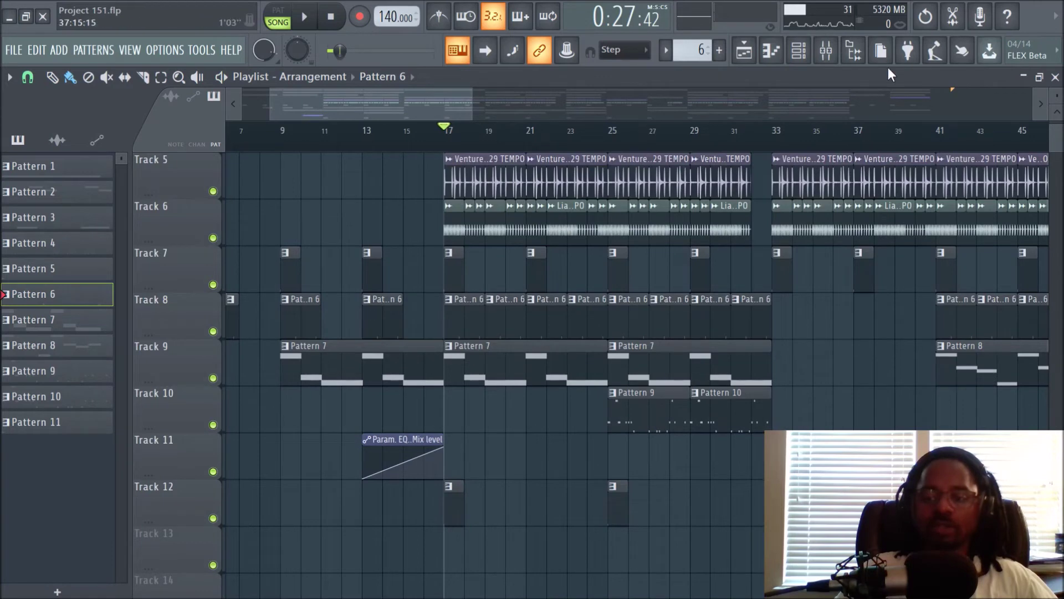
- Inspect the 808 mixer track's effect slots and return to the playlist
left_click(829, 58)
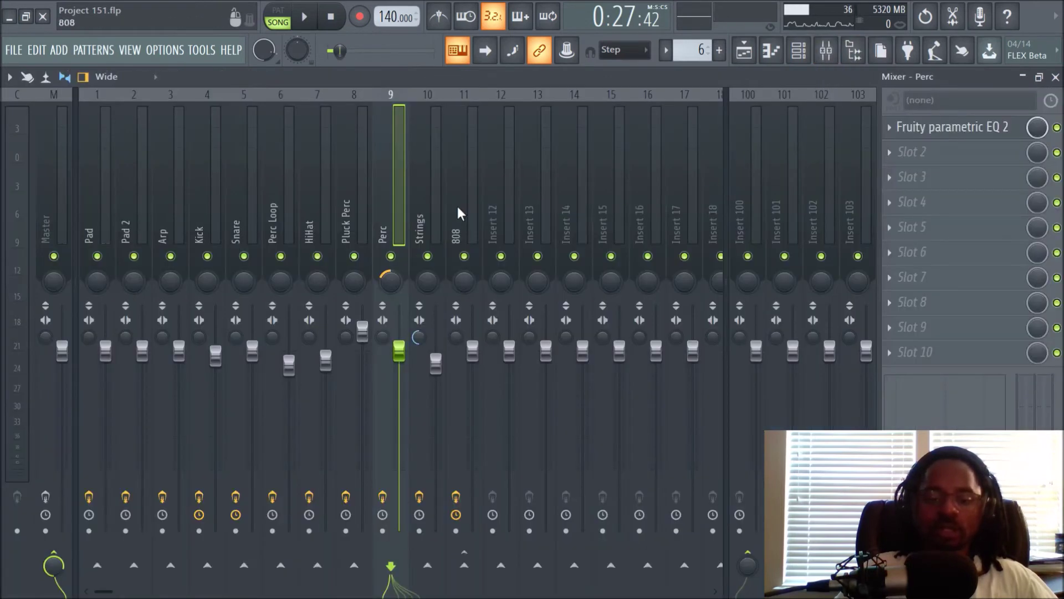
left_click(744, 49)
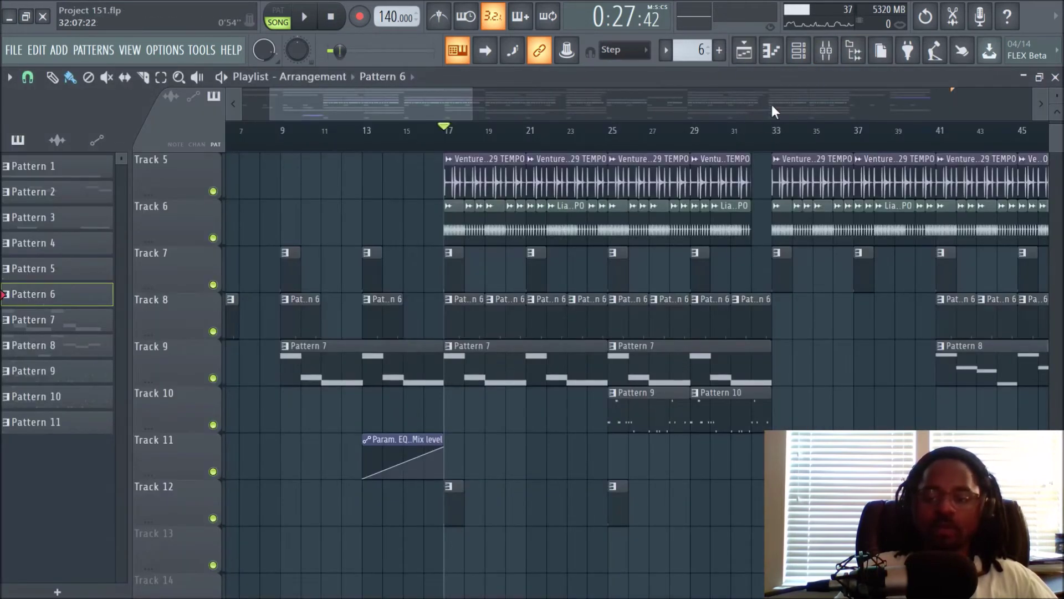
left_click(826, 50)
left_click(448, 176)
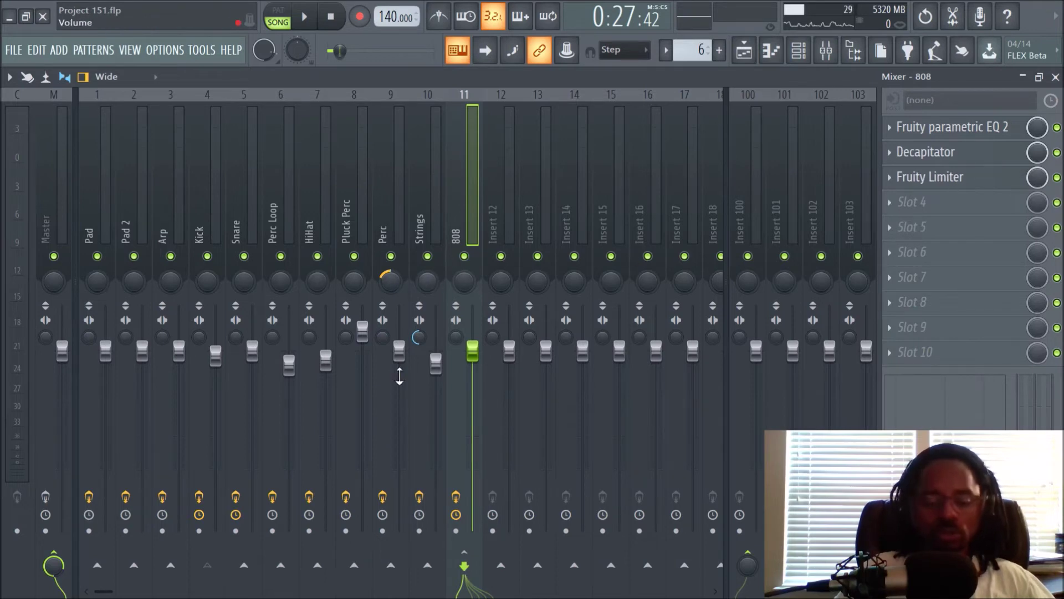
left_click(744, 49)
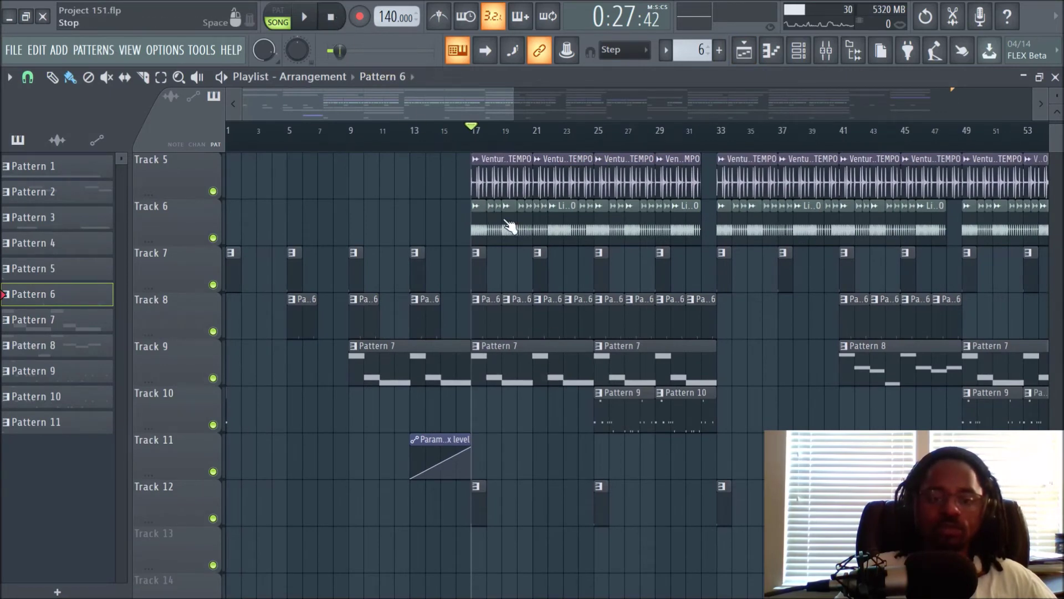
- Examine the full arrangement in the playlist from Track 1 down to Track 12
key("space")
scroll(504, 222, "up", 4)
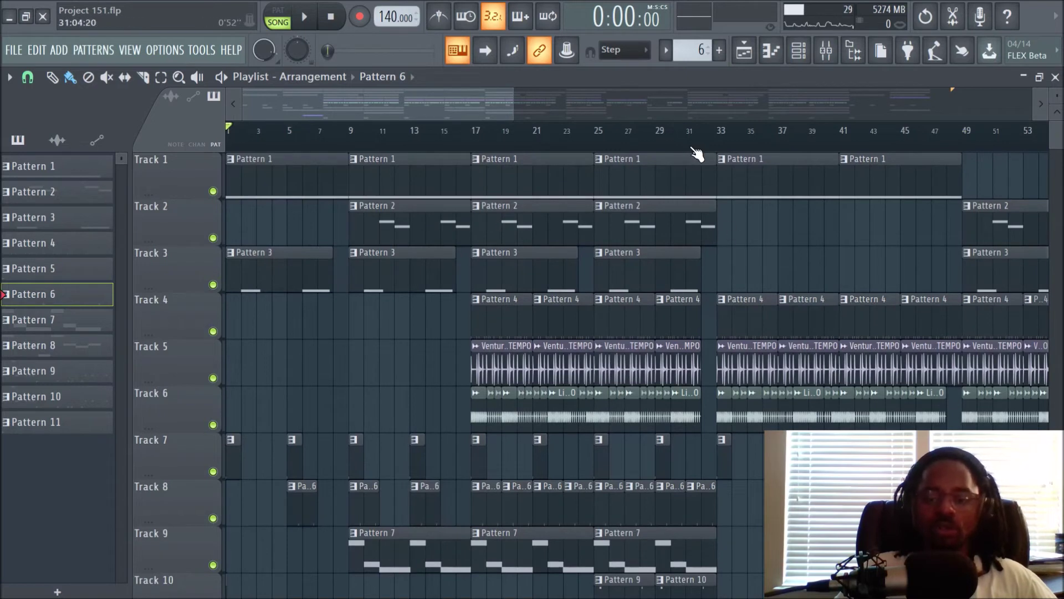
scroll(696, 155, "down", 5)
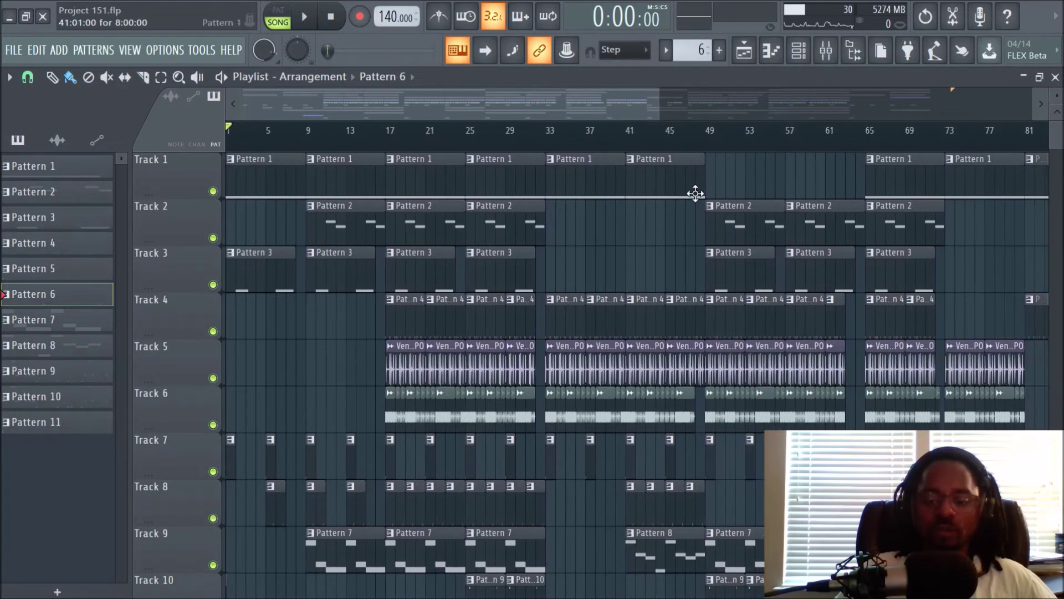
scroll(734, 326, "down", 3)
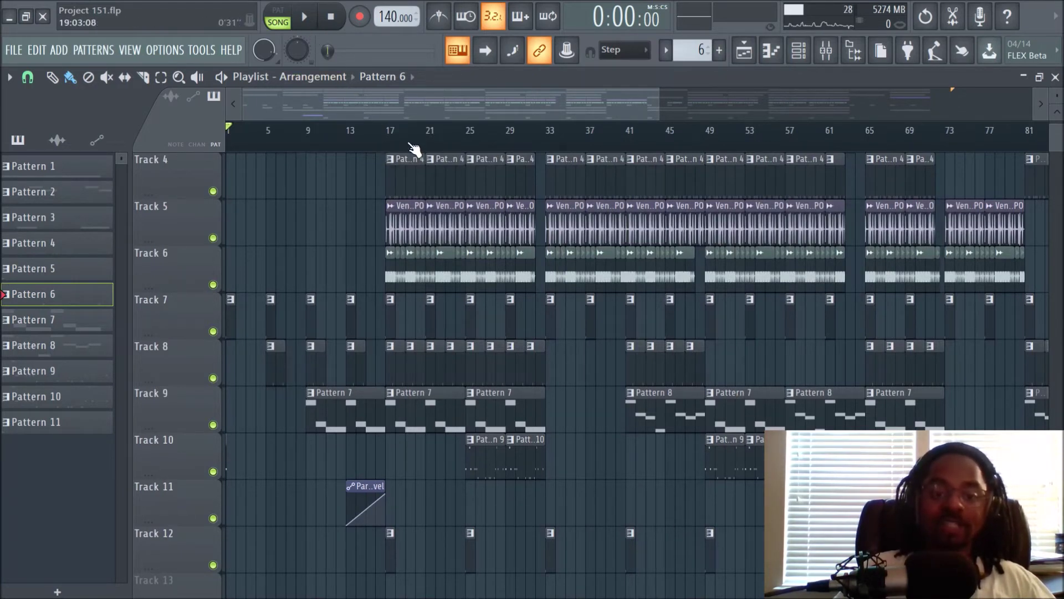
- Play the full song from the start and follow the playhead through the intro and first main section up to bar 33
scroll(414, 149, "down", 3)
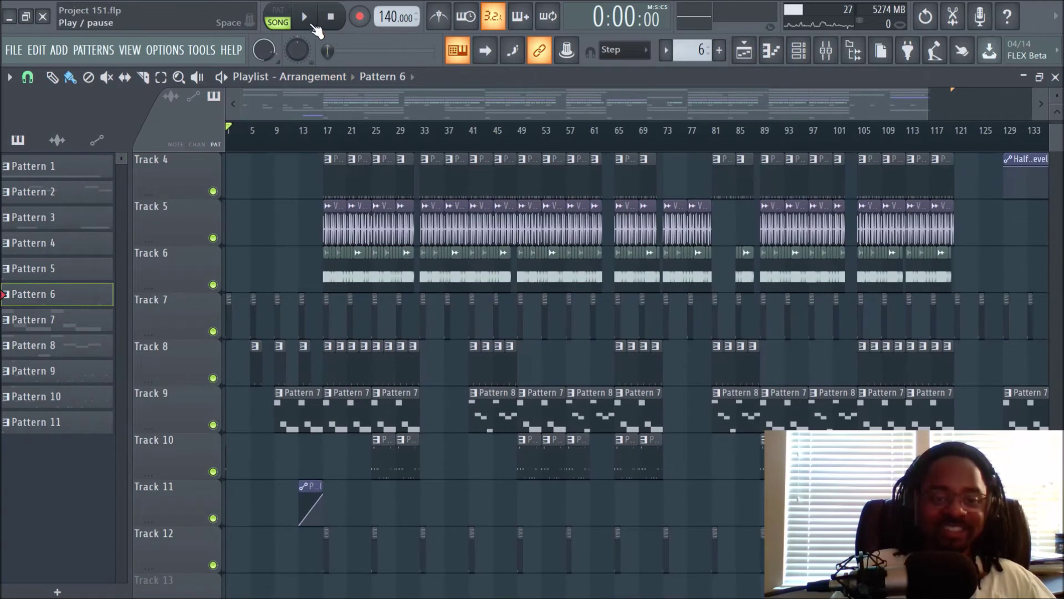
left_click(304, 16)
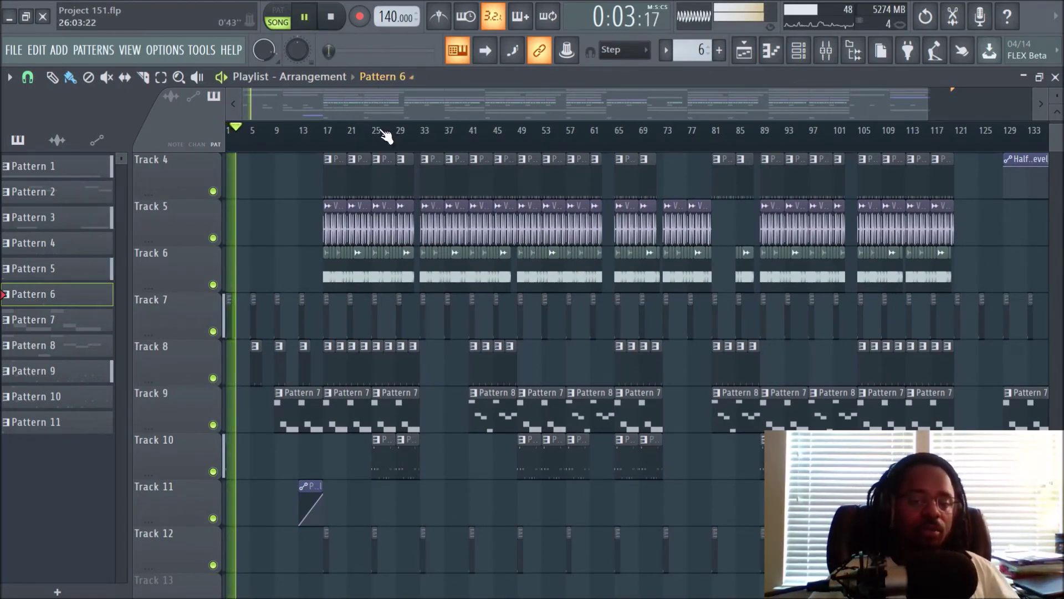
scroll(380, 126, "up", 5)
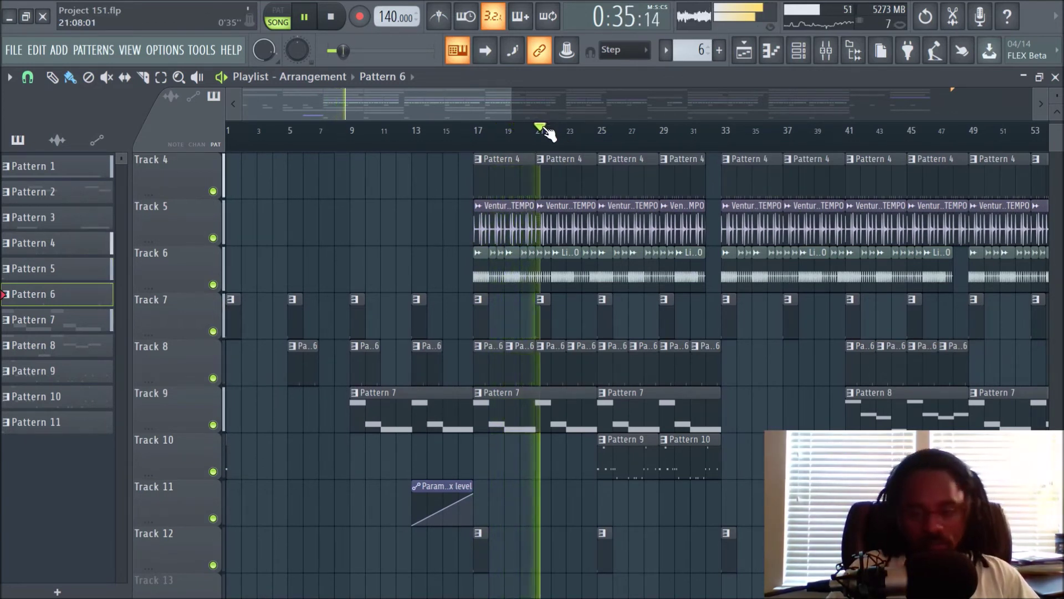
left_click_drag(480, 111, 524, 113)
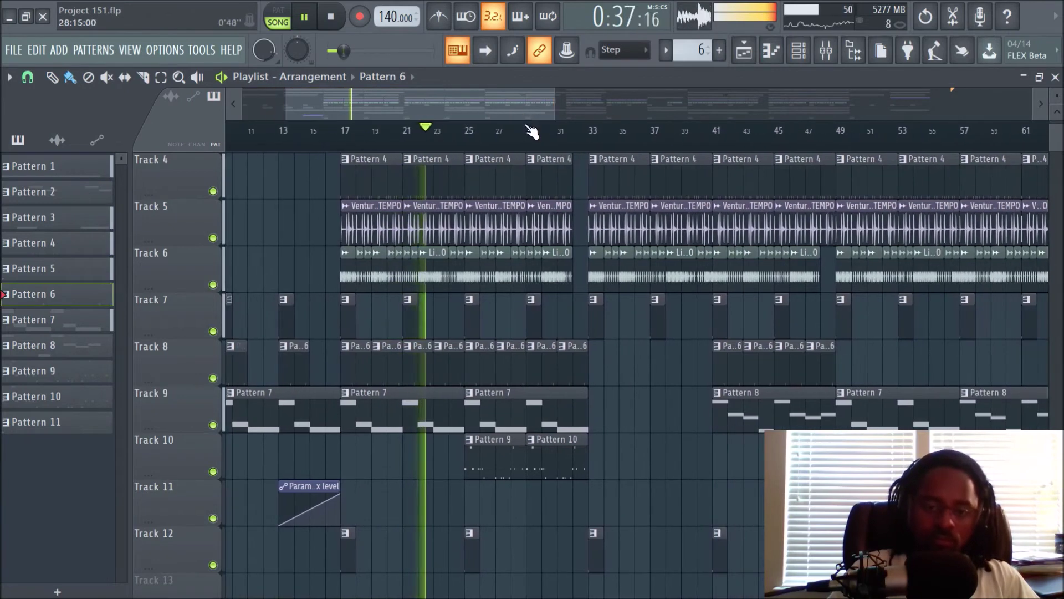
scroll(531, 138, "down", 4)
scroll(531, 140, "down", 2)
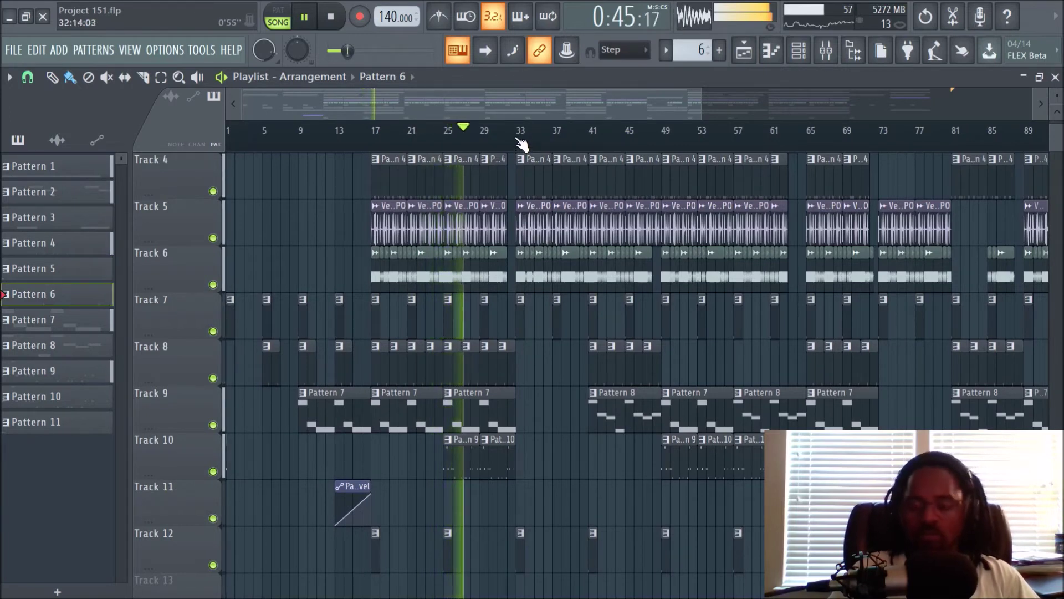
scroll(522, 144, "up", 2)
scroll(522, 144, "up", 2)
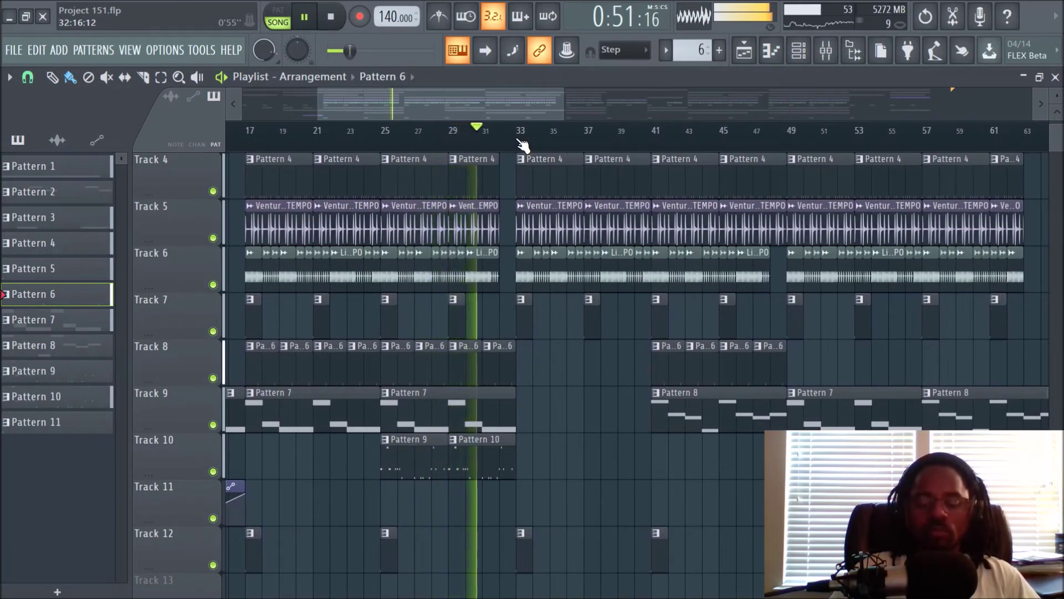
scroll(522, 144, "down", 1)
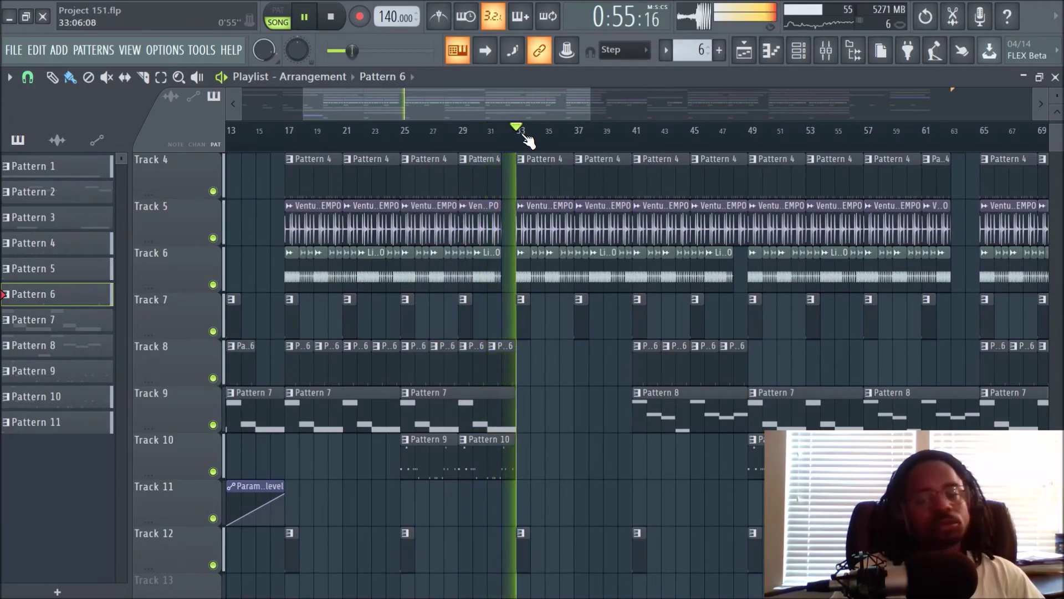
scroll(527, 143, "down", 1)
- During playback, examine which tracks play between bars 33 and 49, checking Tracks 1 to 12
left_click_drag(577, 98, 672, 112)
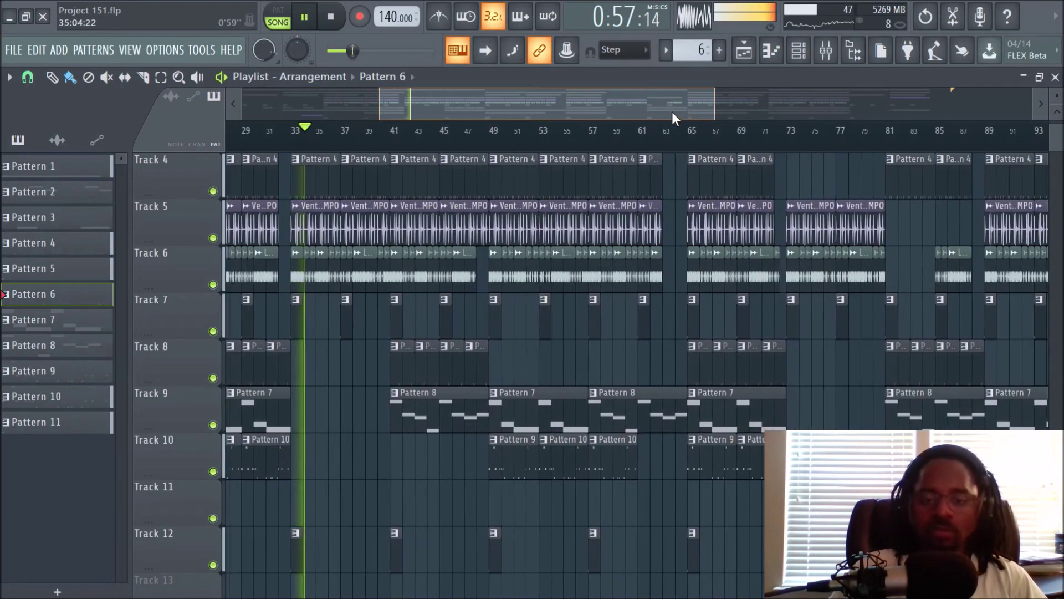
scroll(463, 137, "down", 1)
scroll(504, 282, "up", 1)
scroll(504, 281, "up", 3)
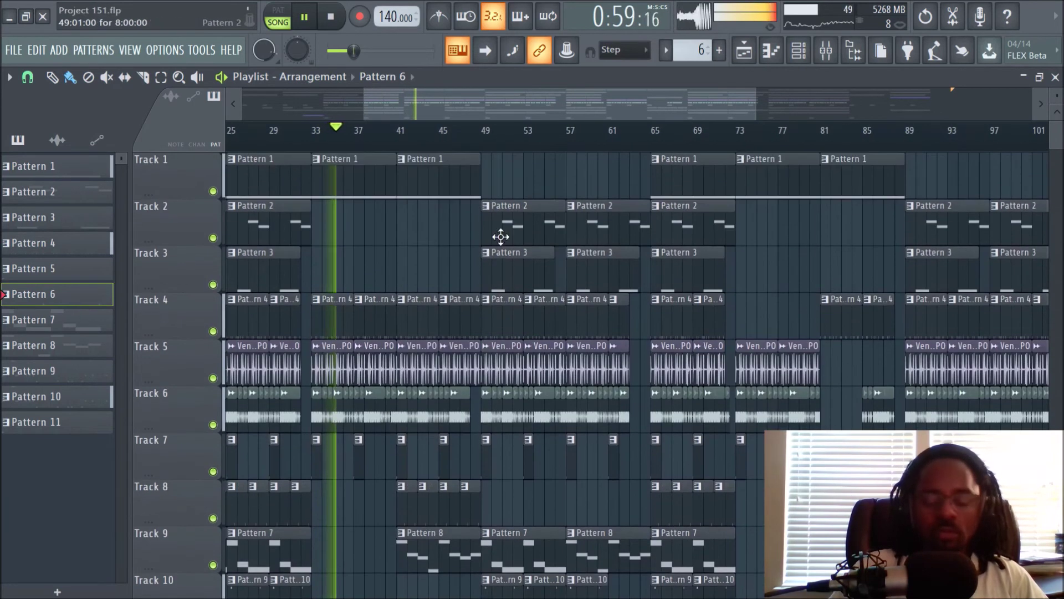
scroll(481, 136, "down", 1)
scroll(490, 174, "down", 2)
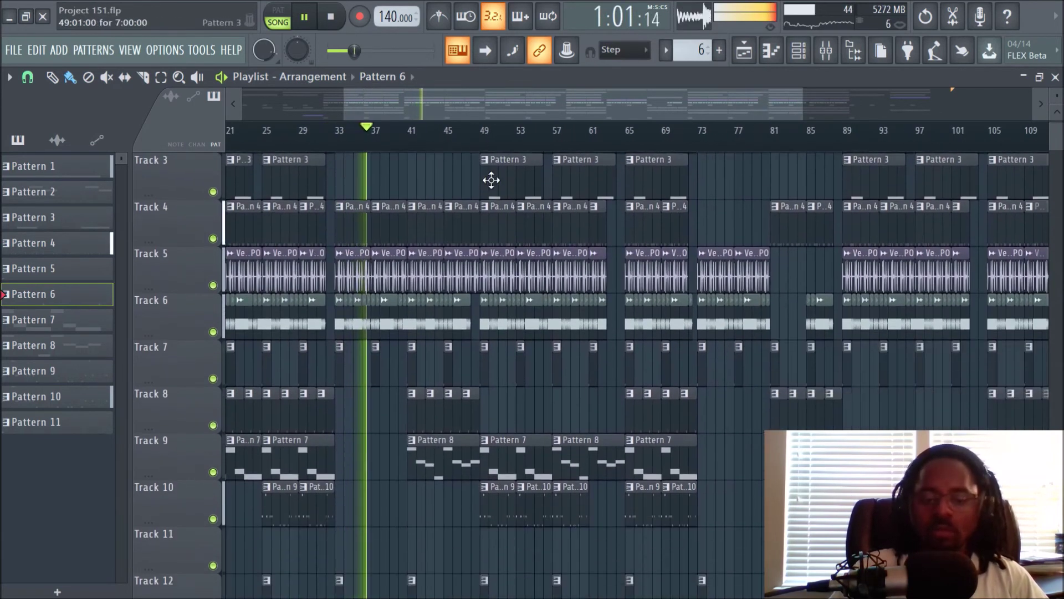
scroll(411, 145, "up", 2)
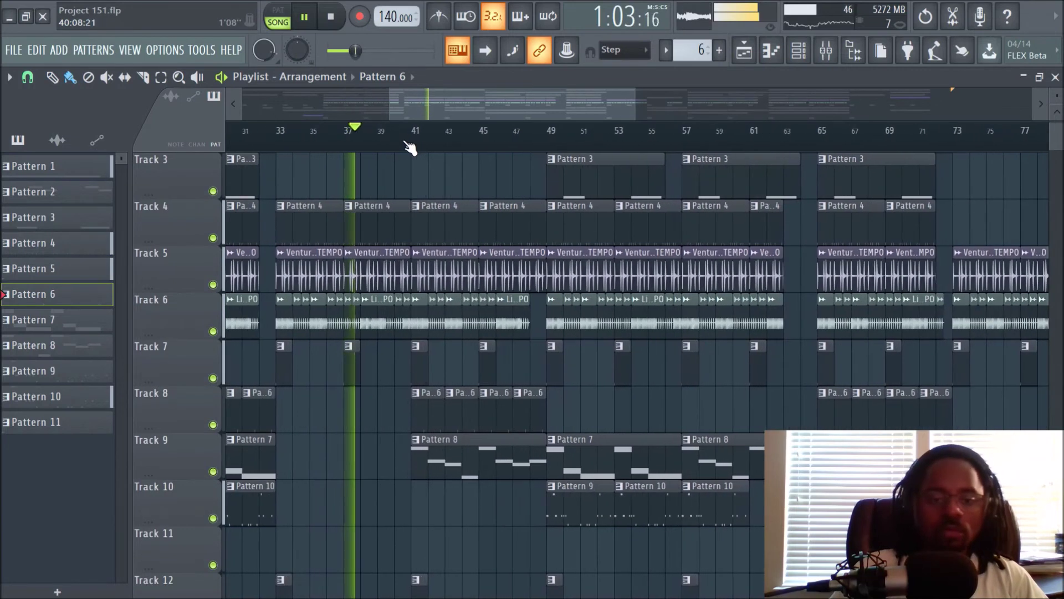
scroll(424, 146, "up", 1)
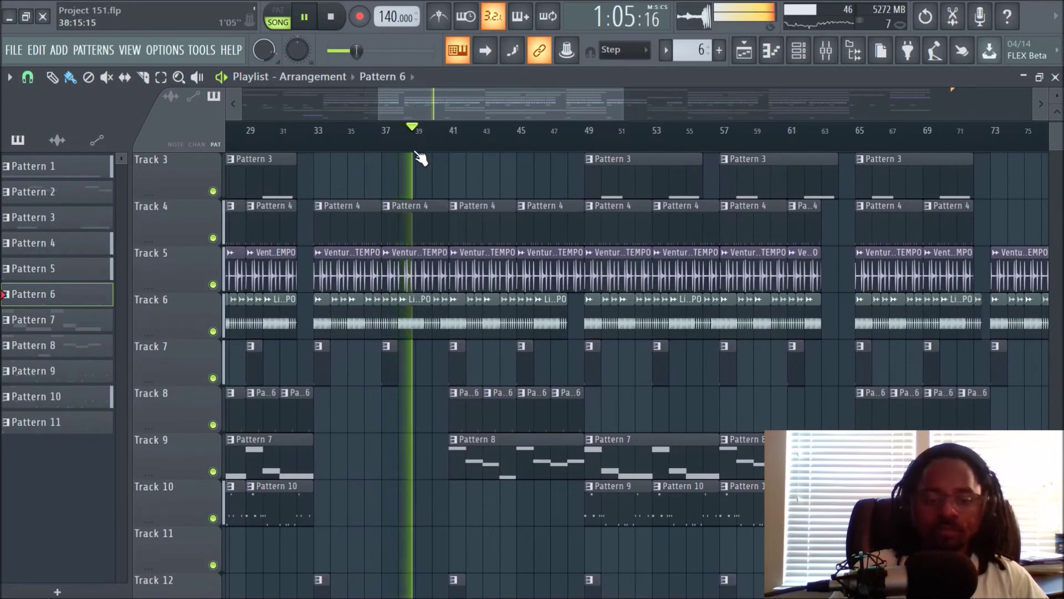
scroll(413, 152, "up", 3)
left_click_drag(439, 111, 431, 110)
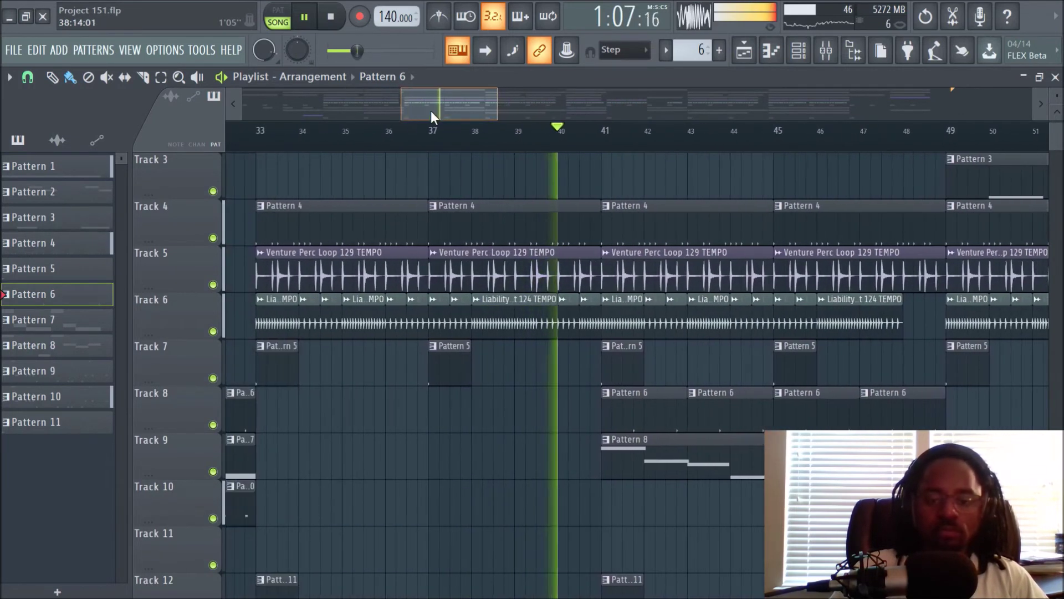
- Listen to the bars 41 to 49 section with the surrounding arrangement in view, and stop playback
scroll(438, 135, "down", 1)
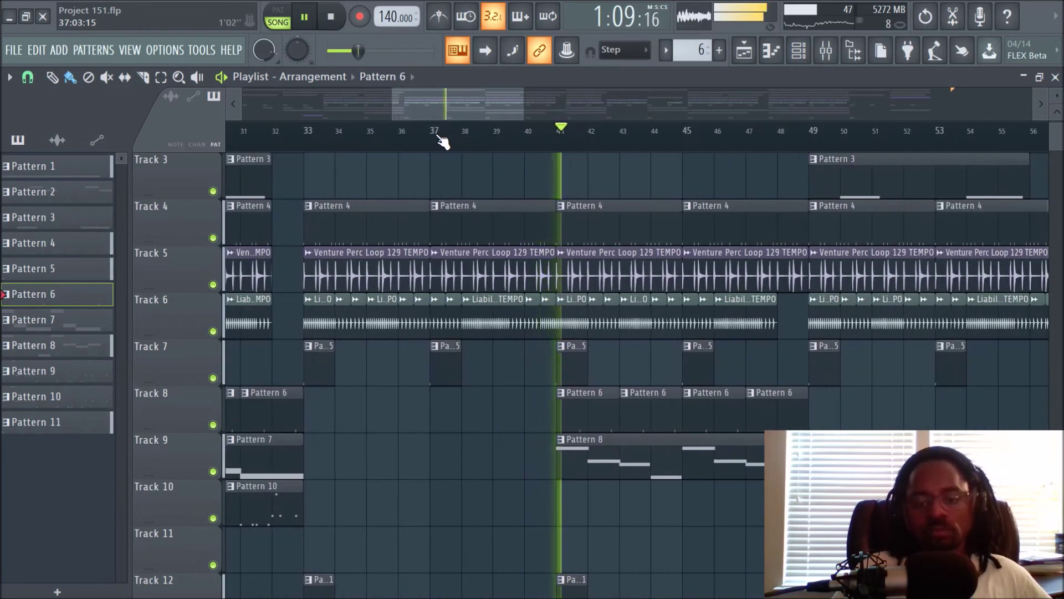
scroll(443, 142, "down", 1)
scroll(440, 143, "down", 2)
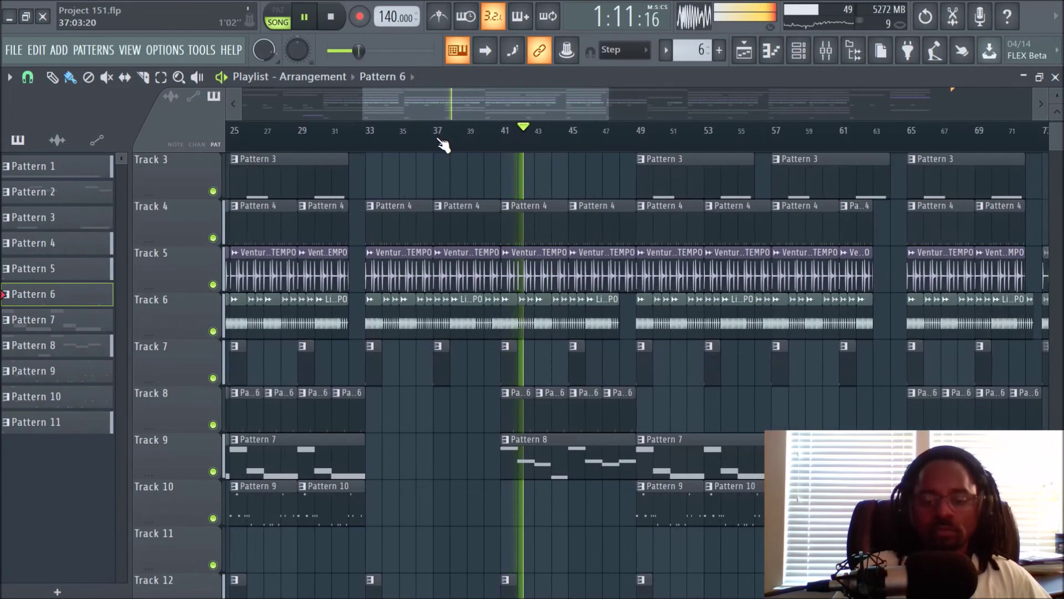
scroll(458, 173, "down", 1)
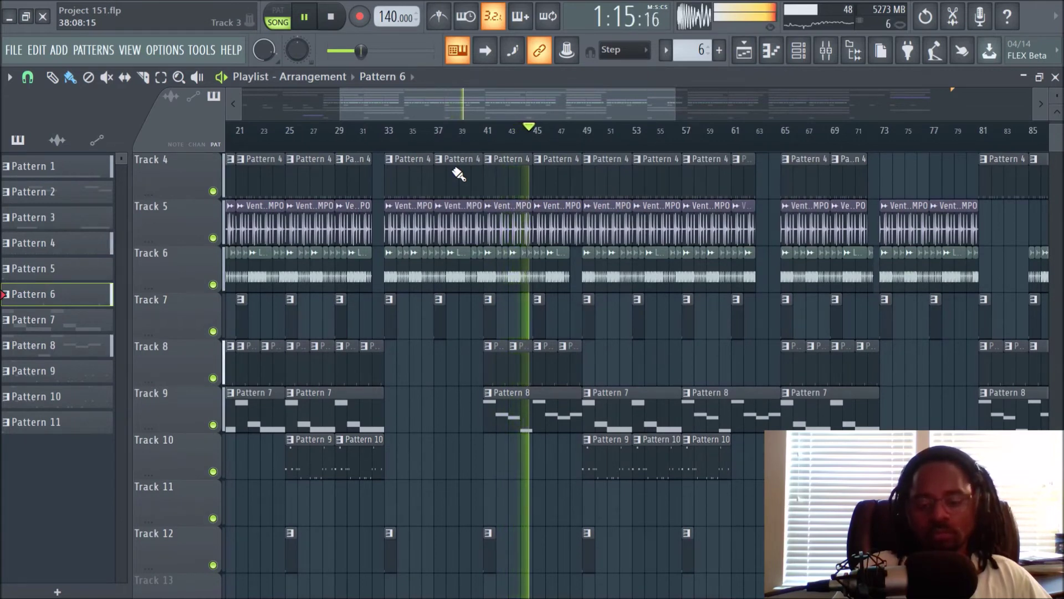
scroll(466, 153, "down", 2)
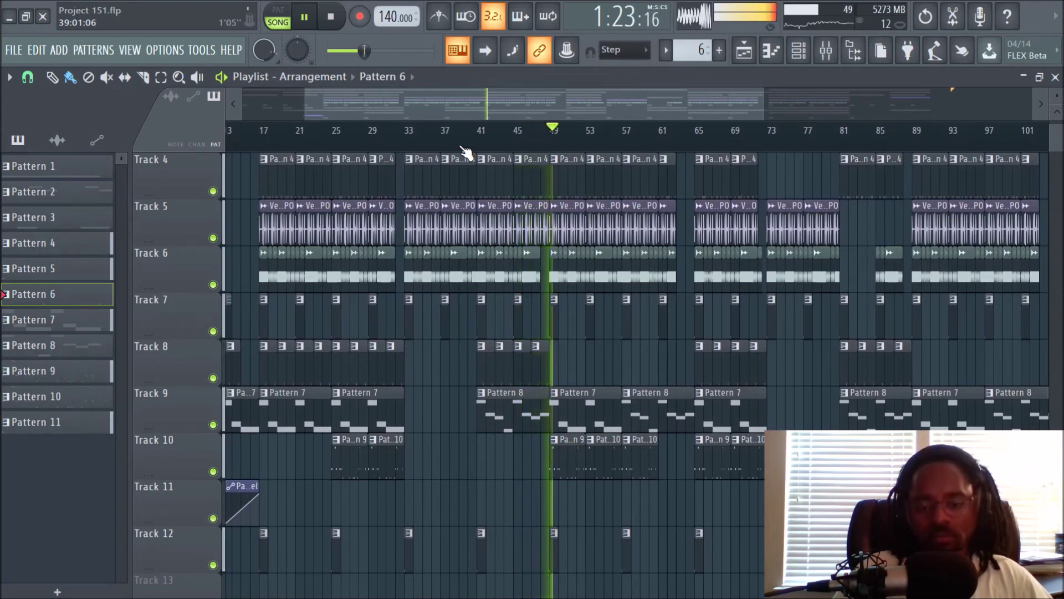
key("space")
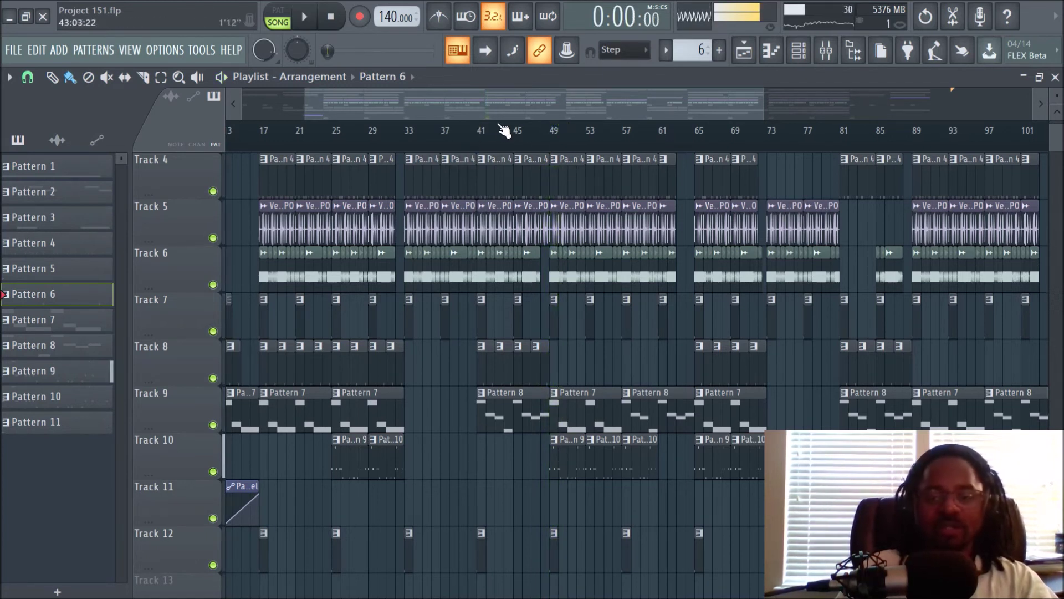
- Inspect the Fruity parametric EQ 2 on the Master mixer track behind the Track 11 automation clip, and return to the playlist
scroll(421, 98, "left", 3)
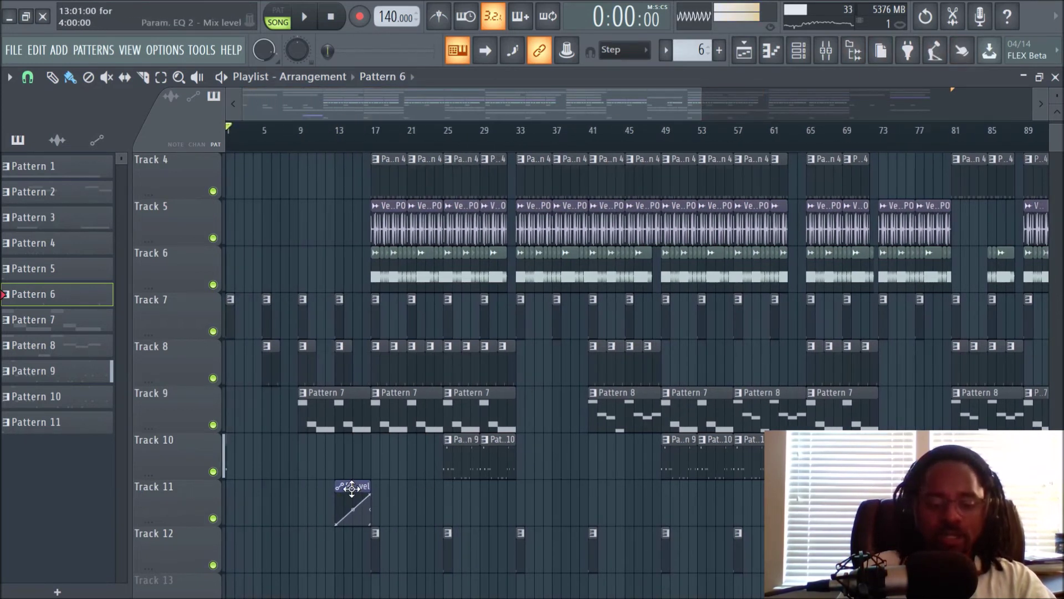
left_click(826, 51)
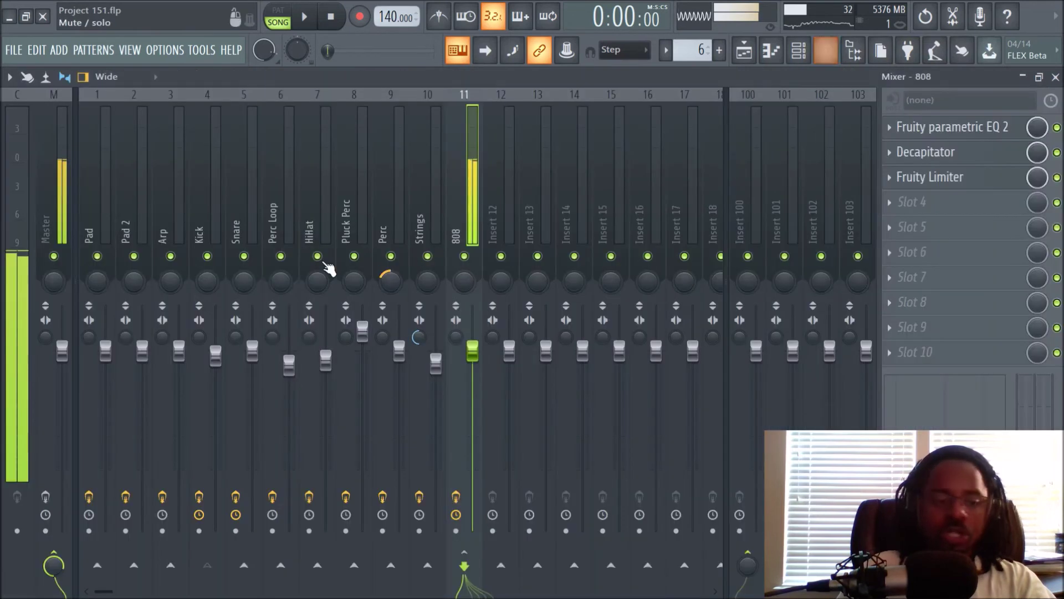
left_click(47, 188)
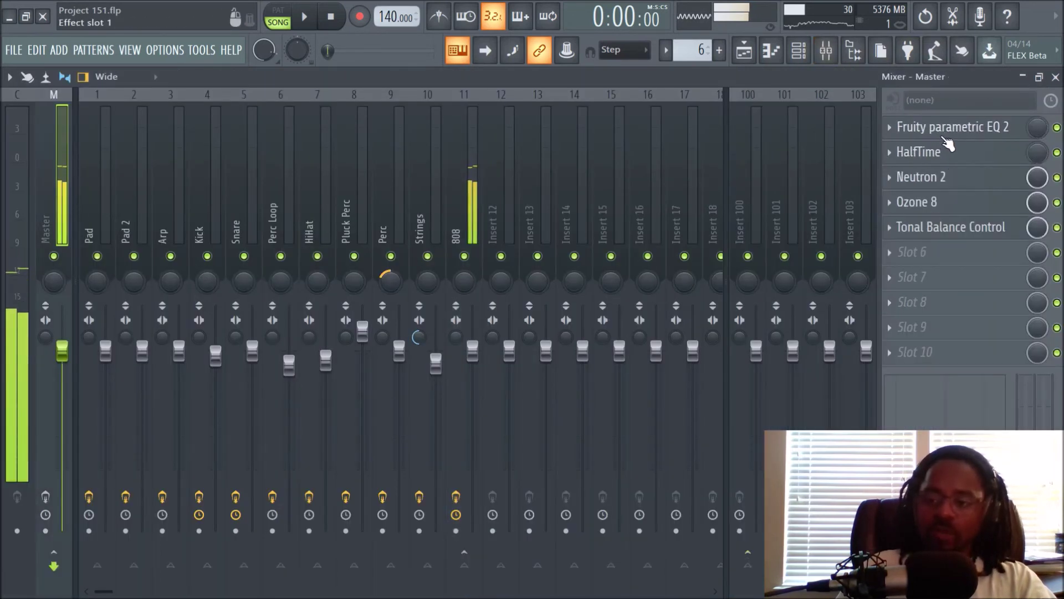
left_click(981, 131)
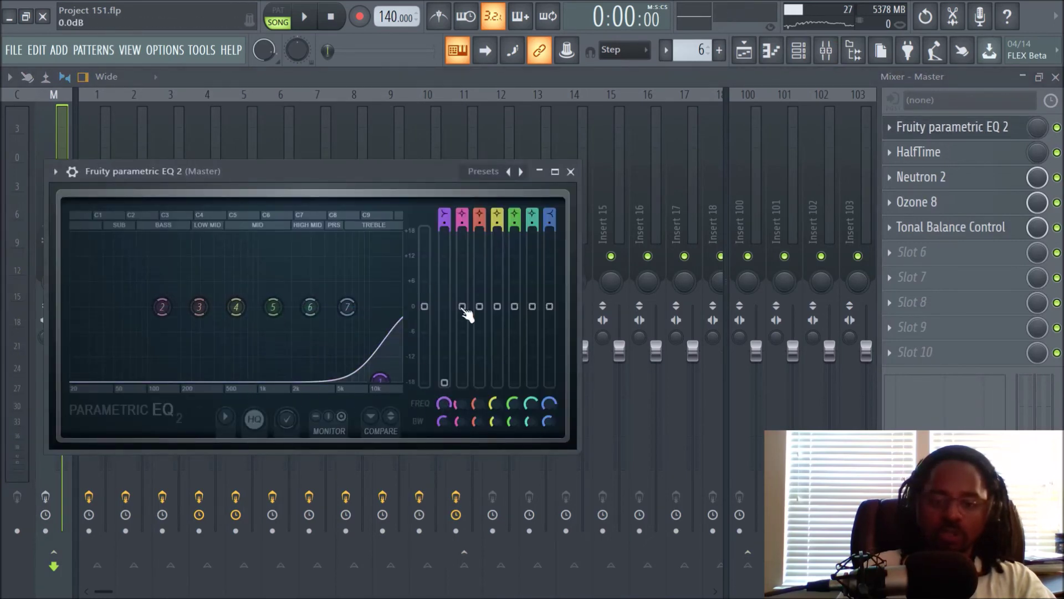
left_click(570, 171)
left_click(744, 50)
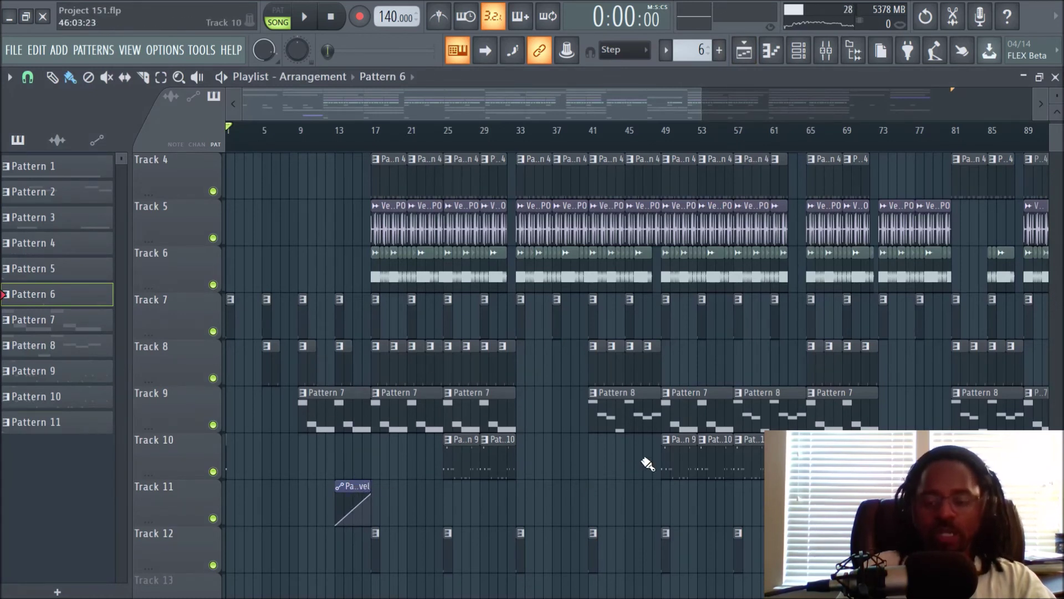
- Examine the playlist clips on the upper tracks around bars 33 to 49 up close
left_click_drag(637, 92, 714, 93)
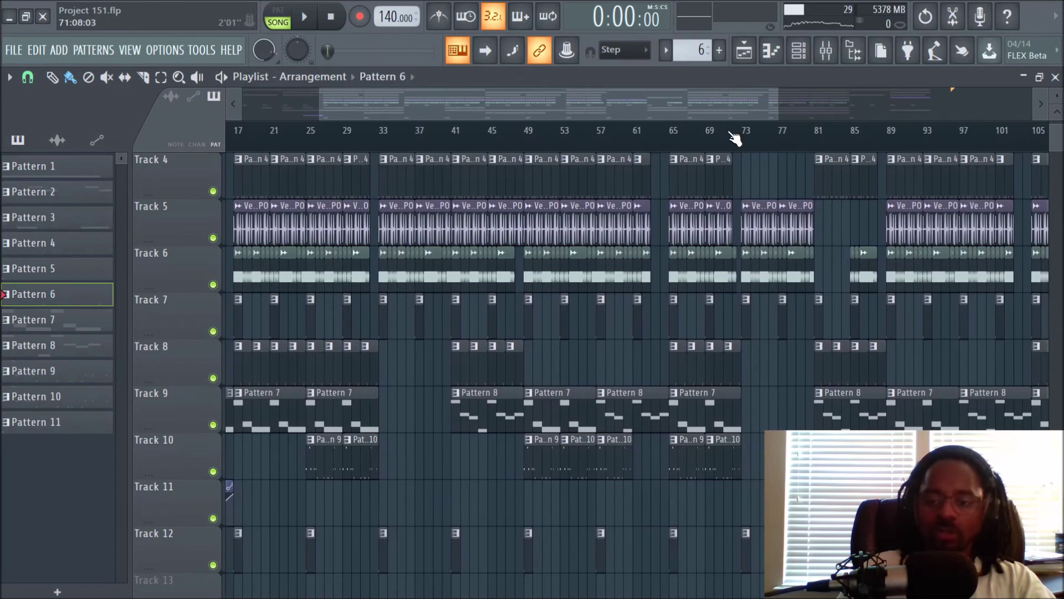
scroll(734, 135, "up", 3)
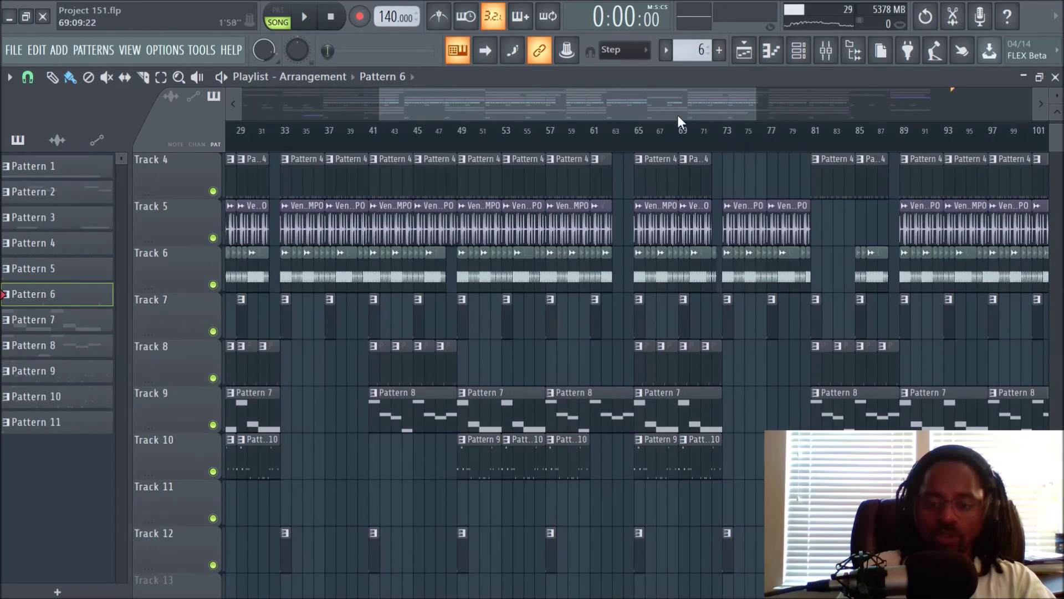
left_click_drag(648, 98, 577, 95)
scroll(473, 394, "up", 3)
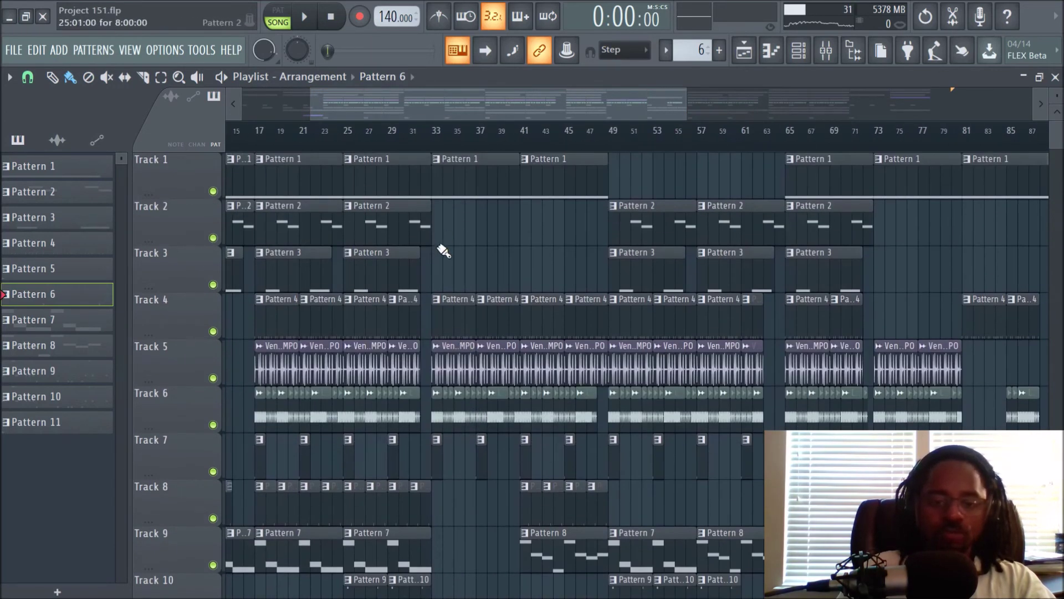
scroll(510, 138, "up", 5)
left_click_drag(483, 119, 433, 113)
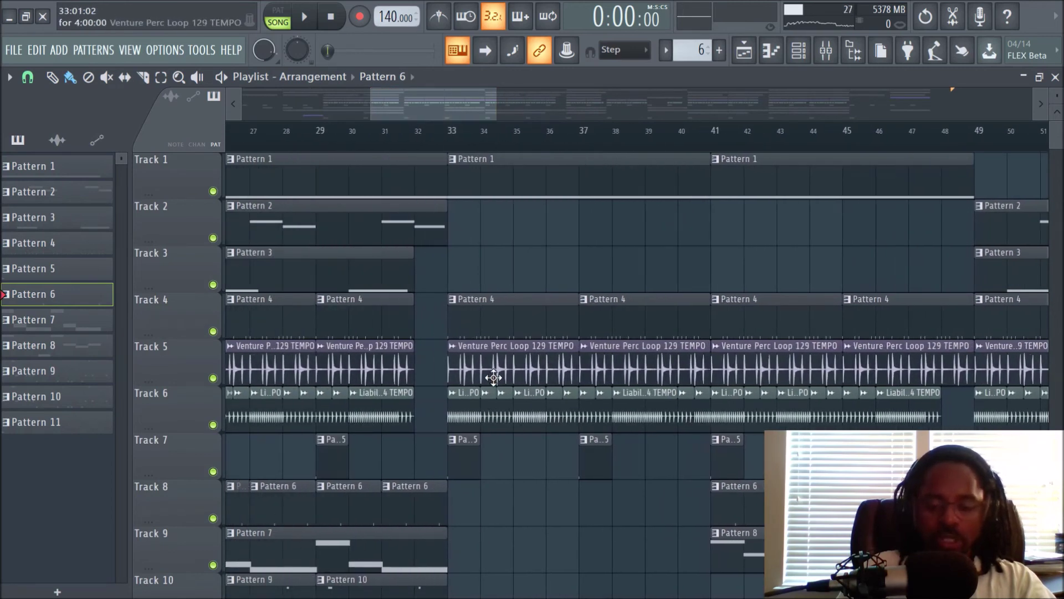
- Highlight all Venture Perc Loop clips on Track 5 to check the gap before bar 33, and clear the selection
left_click(177, 363)
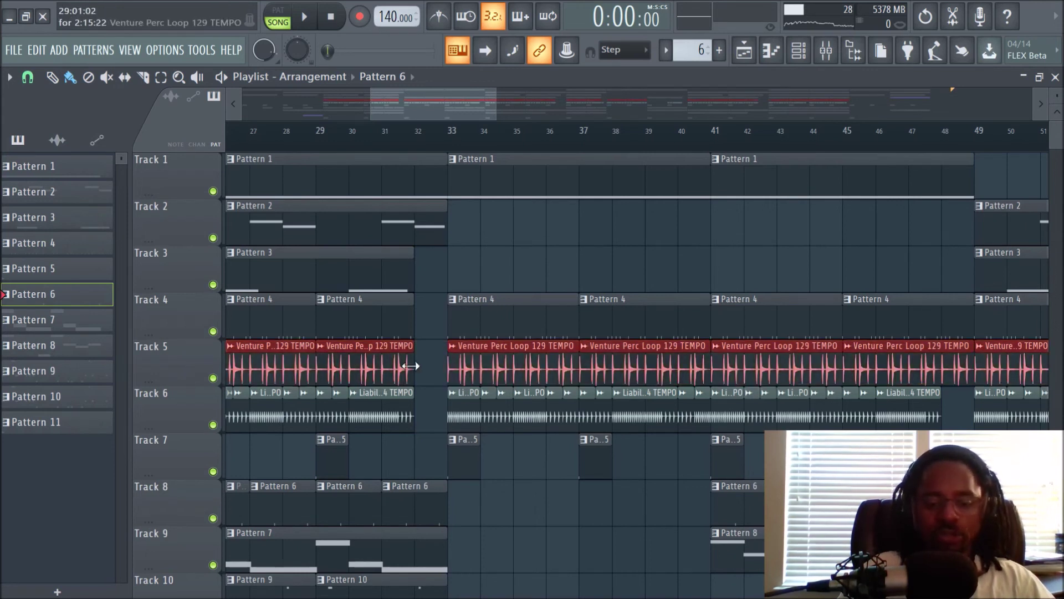
left_click(34, 77)
left_click(34, 145)
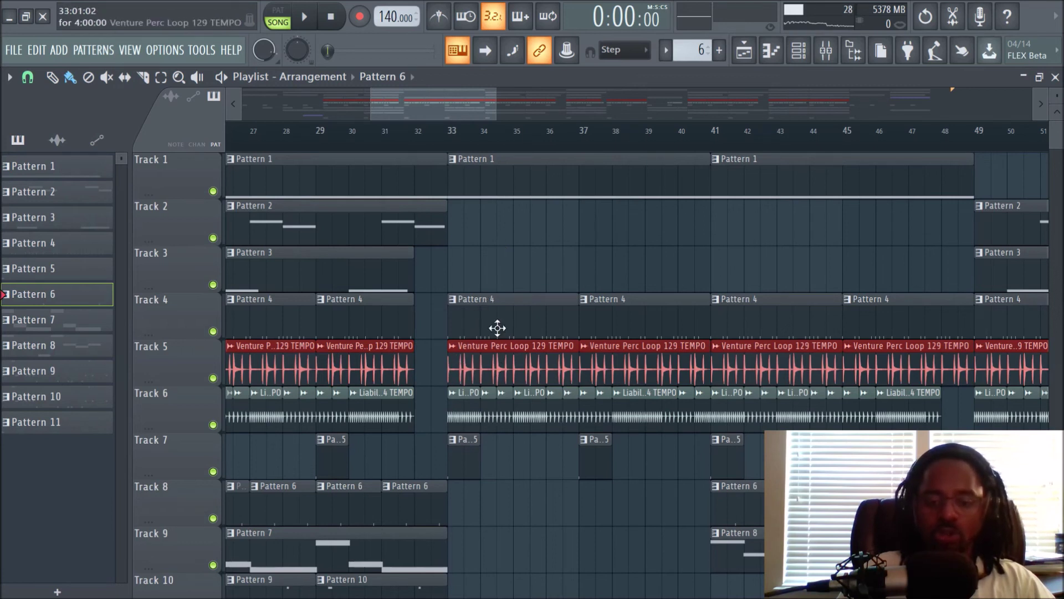
left_click(566, 271)
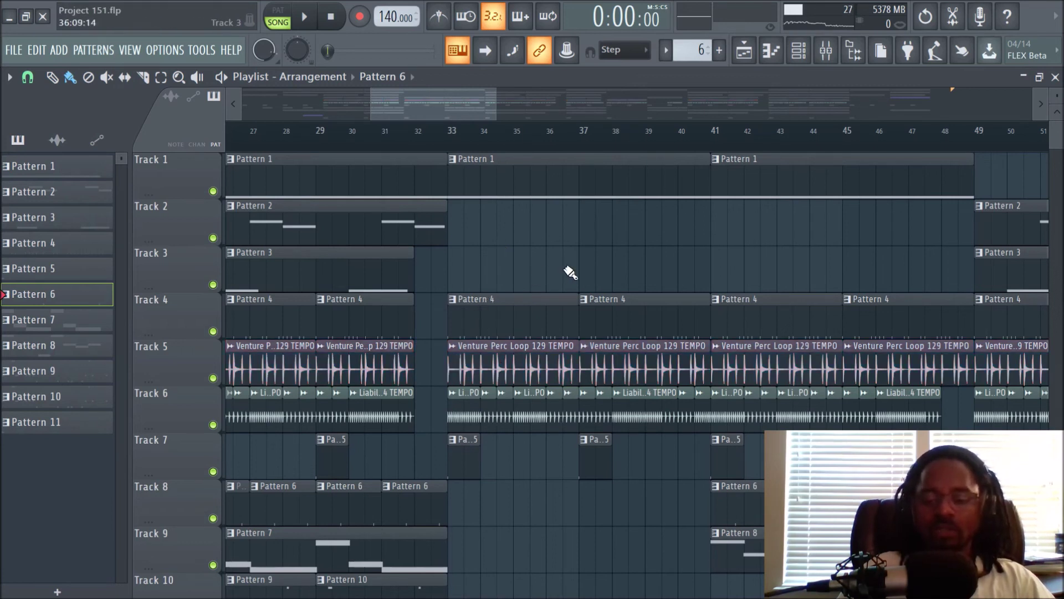
- Examine the arrangement from bar 49 to bar 65 across Track 1 down to Track 12
scroll(571, 160, "down", 2)
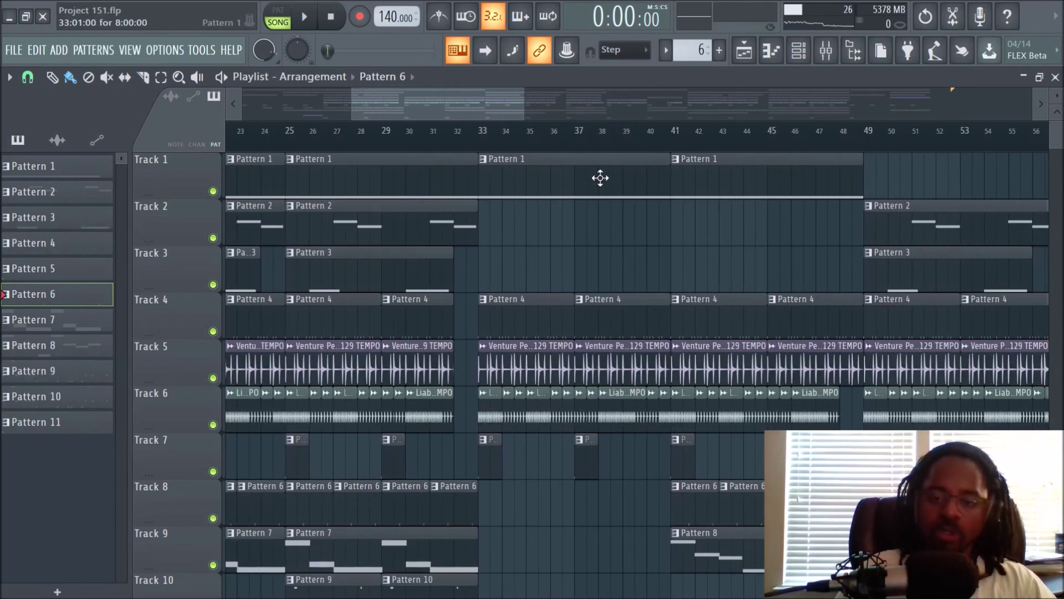
scroll(598, 136, "down", 3)
left_click_drag(556, 107, 607, 110)
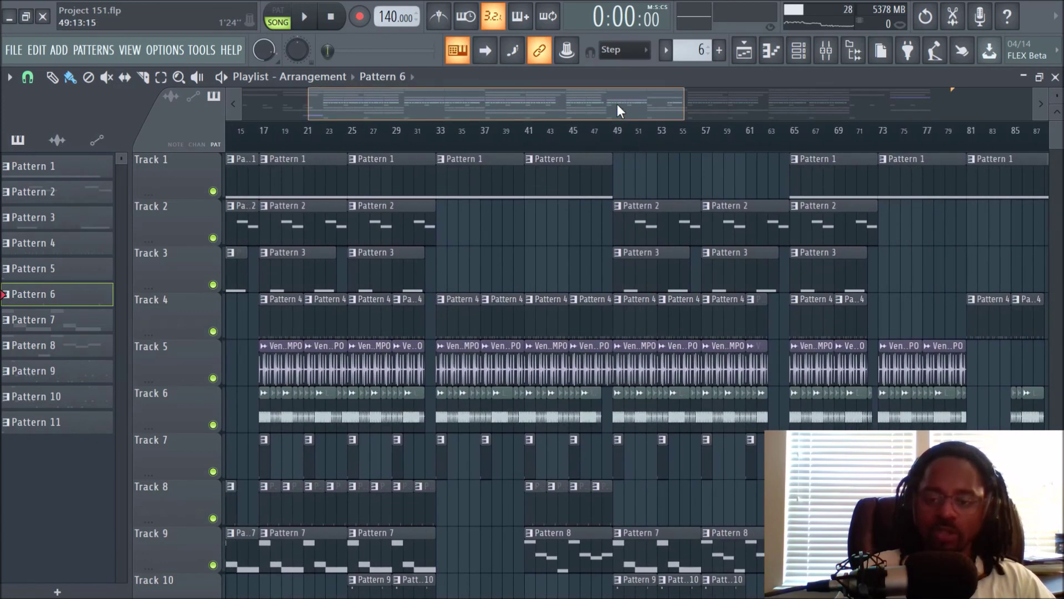
scroll(617, 104, "down", 2)
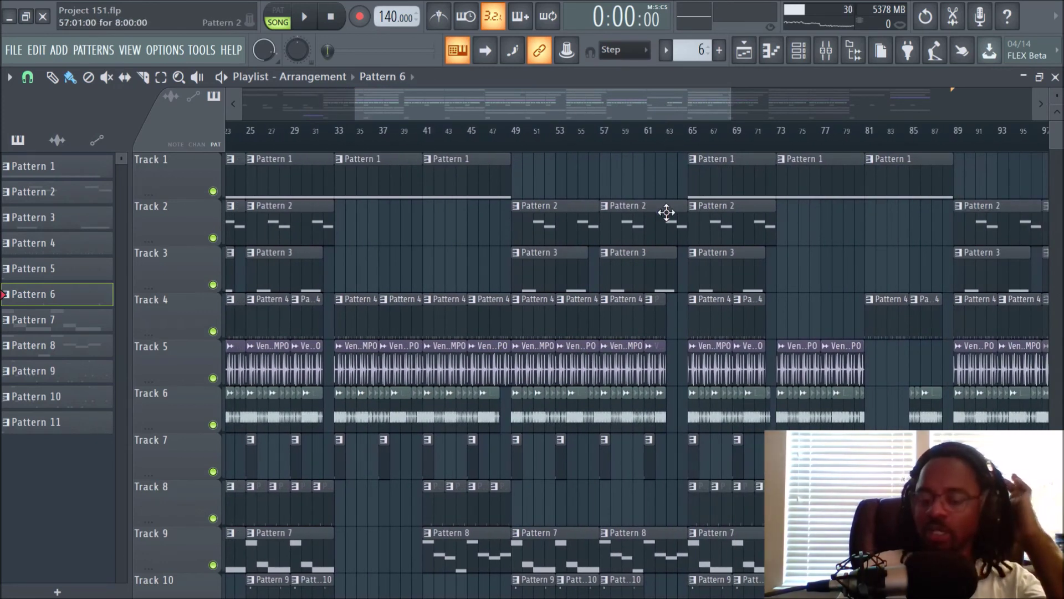
scroll(671, 289, "down", 2)
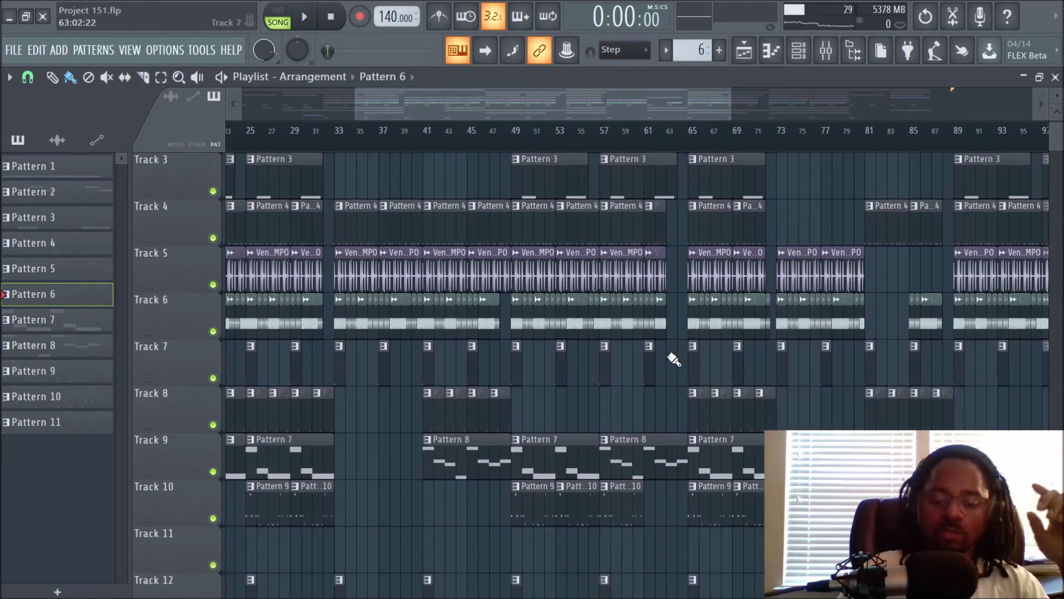
scroll(672, 360, "down", 2)
scroll(668, 358, "up", 1)
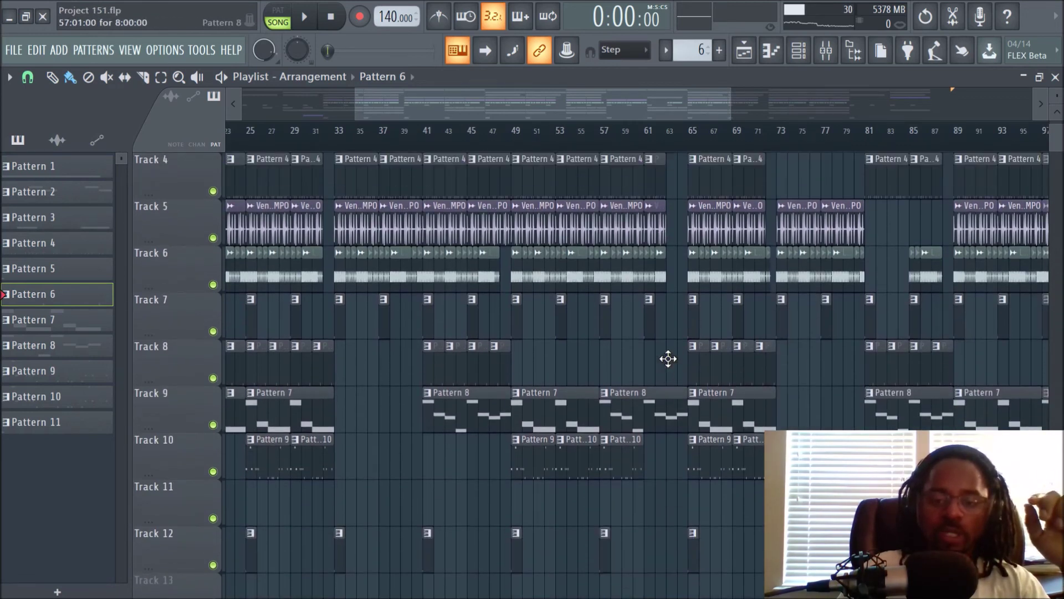
- Examine how bars 49 to 65 on Track 1 through Track 12 fit within the full arrangement, ending on a closer view of bars 43 to 81
scroll(668, 358, "up", 3)
scroll(668, 359, "down", 1, "ctrl")
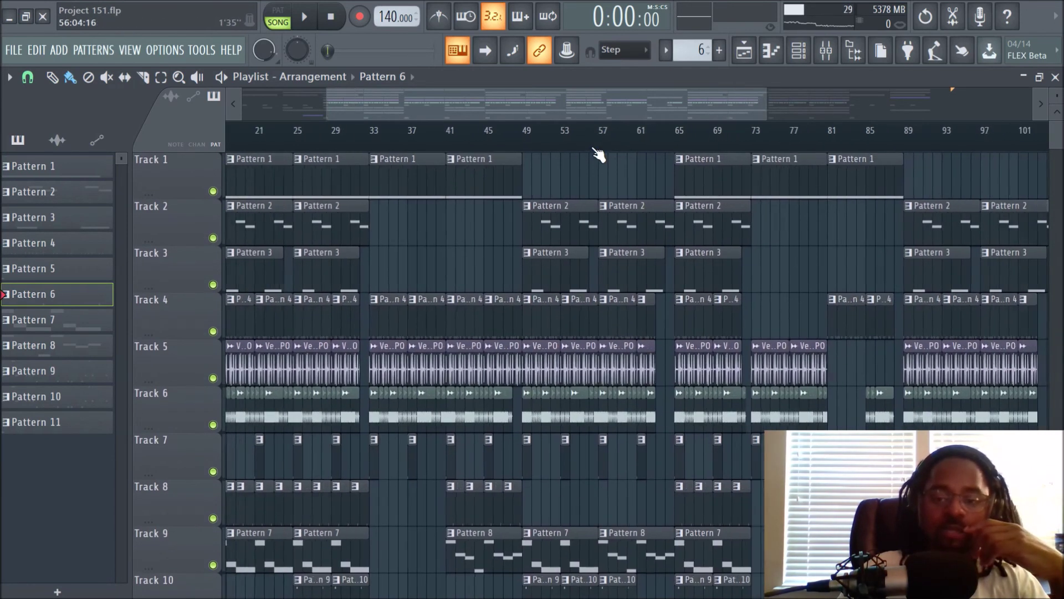
scroll(599, 155, "down", 1, "ctrl")
scroll(604, 302, "down", 5)
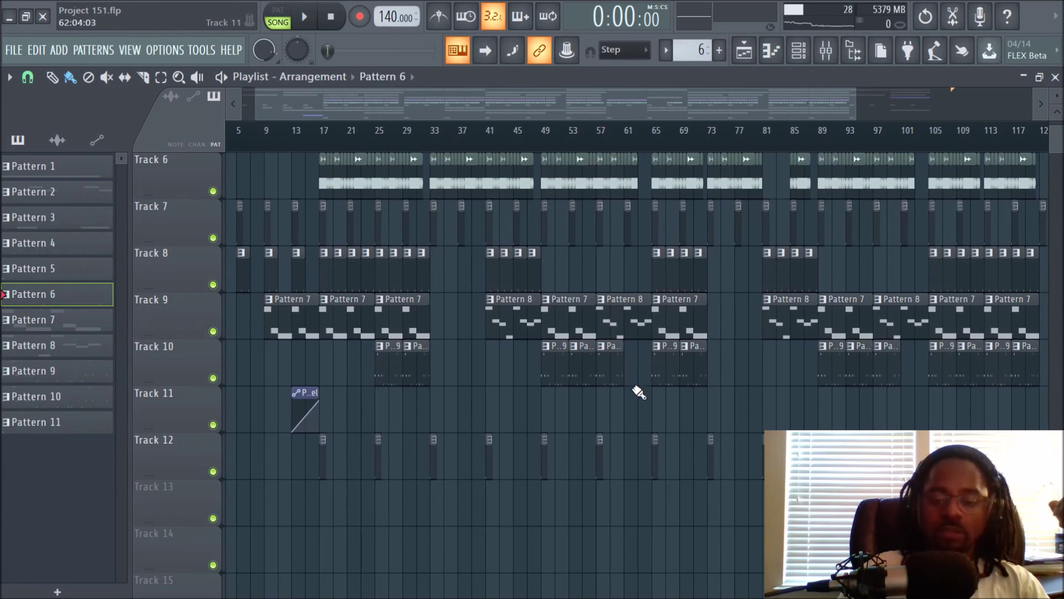
scroll(639, 391, "up", 4)
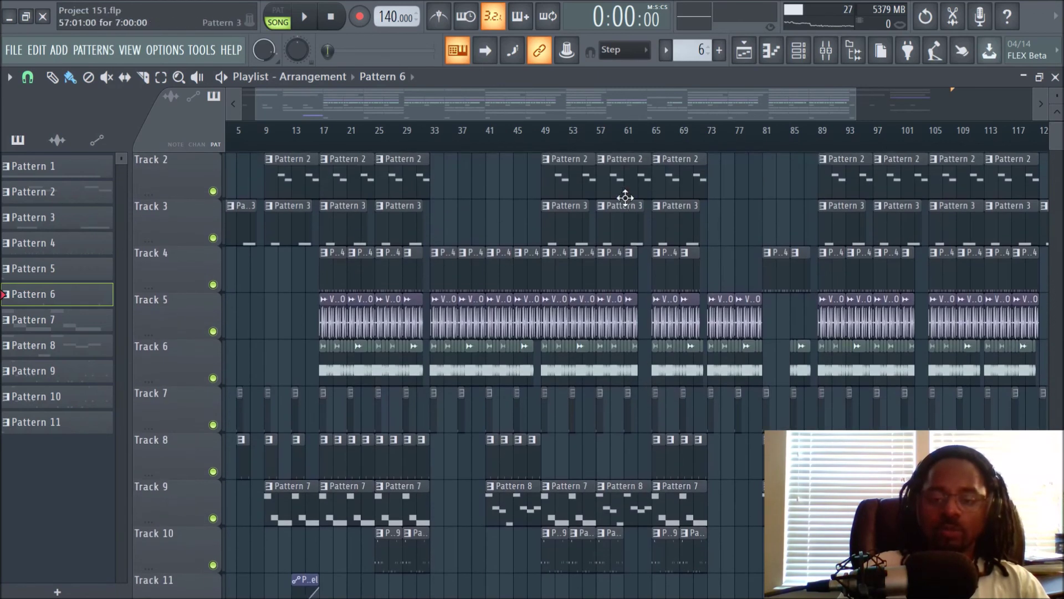
scroll(613, 157, "up", 2)
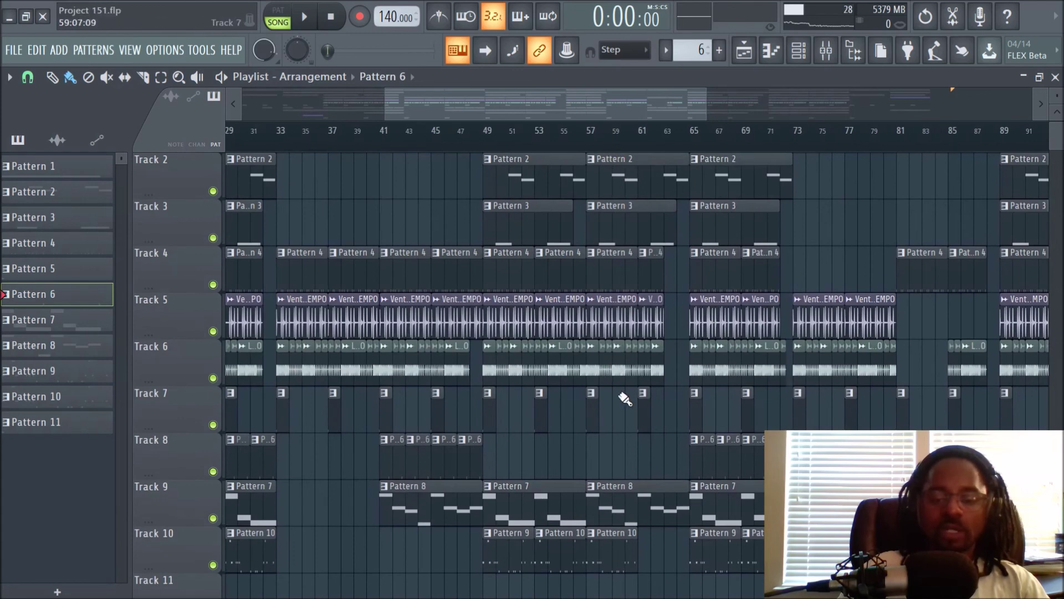
scroll(629, 471, "up", 1)
scroll(579, 145, "down", 2)
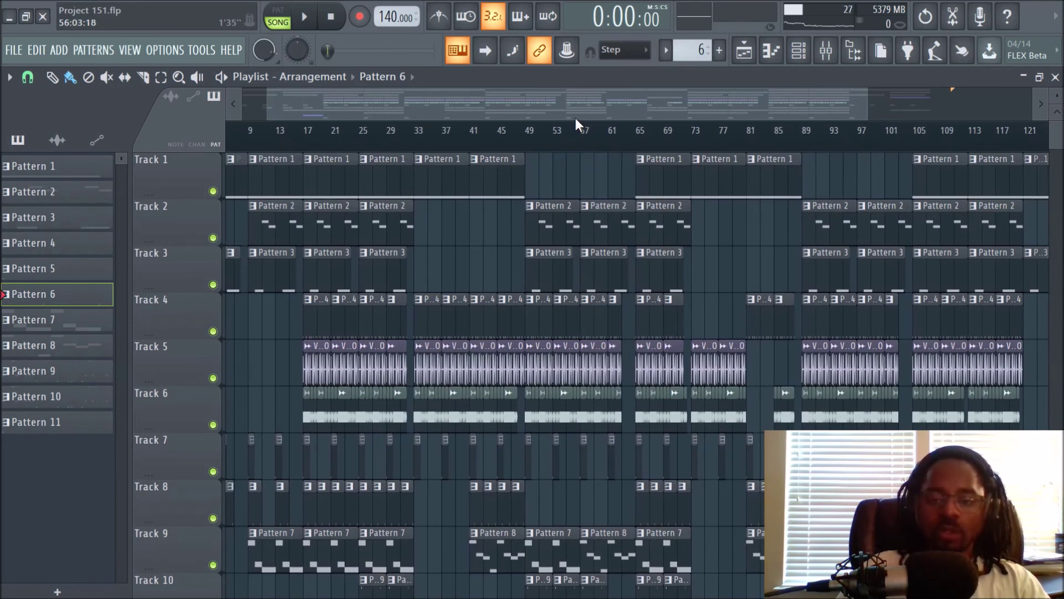
scroll(575, 121, "down", 3)
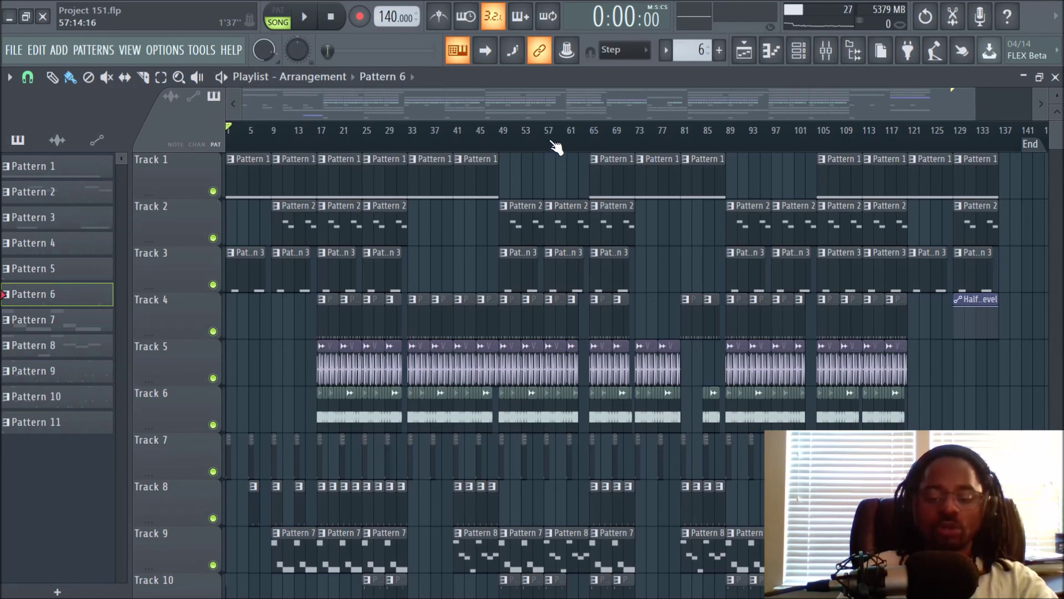
scroll(556, 146, "up", 5)
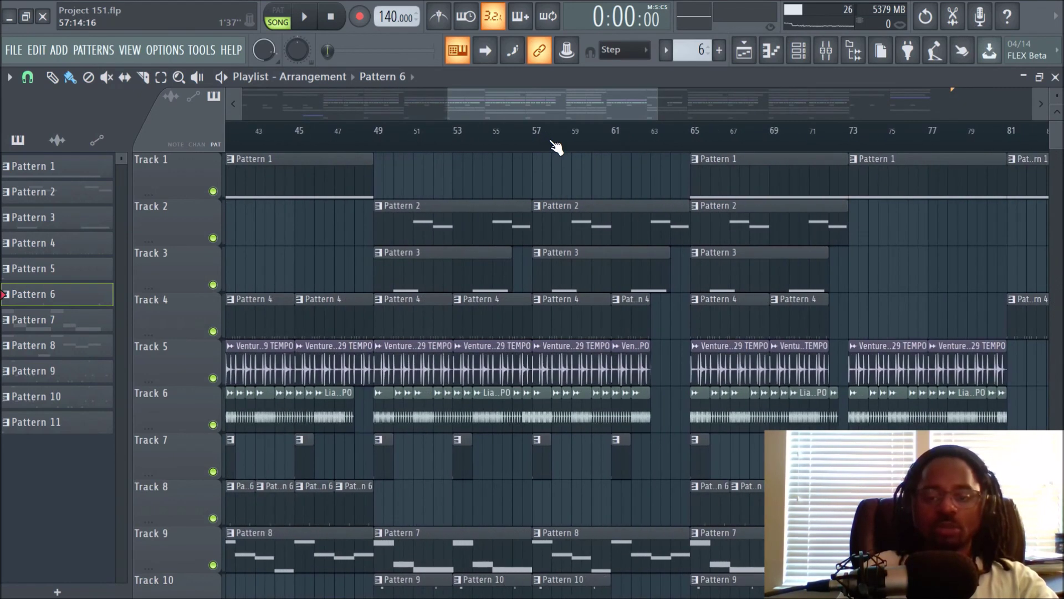